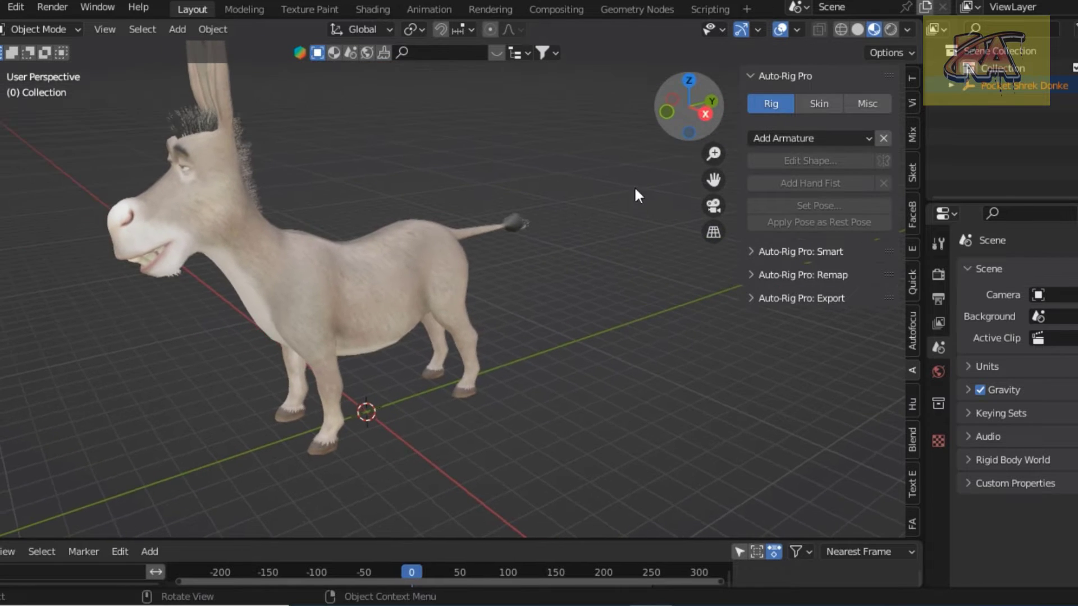
Step: Add an Auto-Rig Pro Horse armature and start scaling it up around the donkey in Object Mode
{"action": "left_click", "coordinate": [860, 138]}
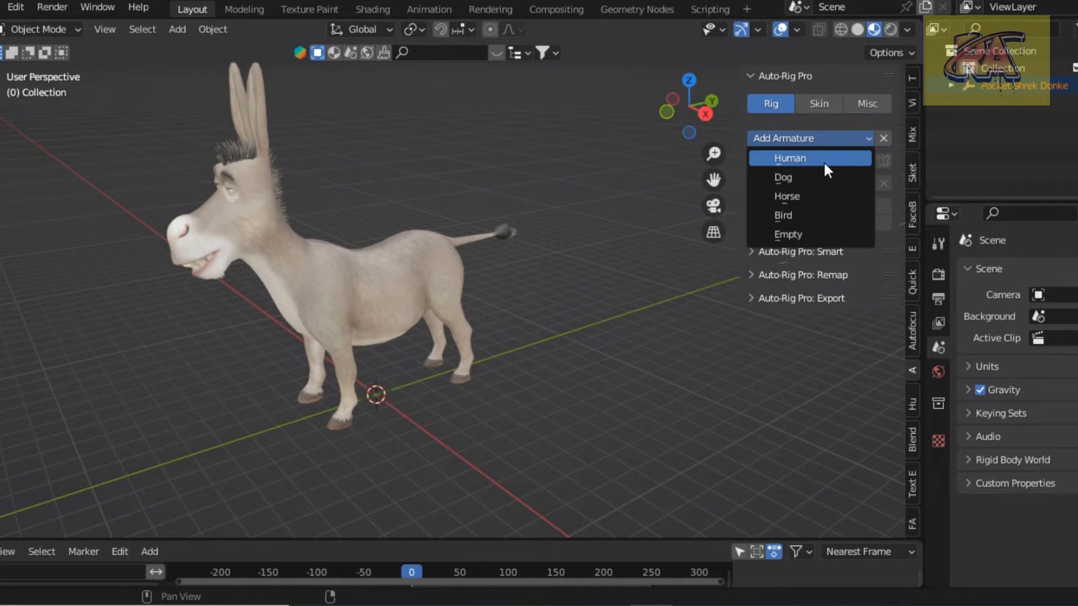
{"action": "left_click", "coordinate": [811, 197]}
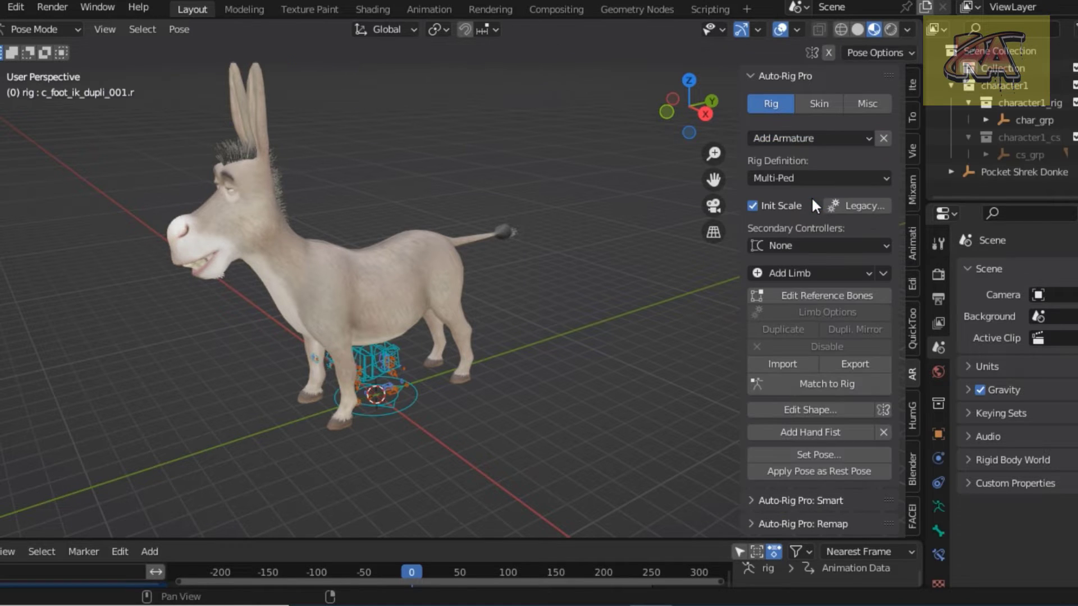
{"action": "left_click", "coordinate": [65, 28]}
{"action": "key", "text": "s"}
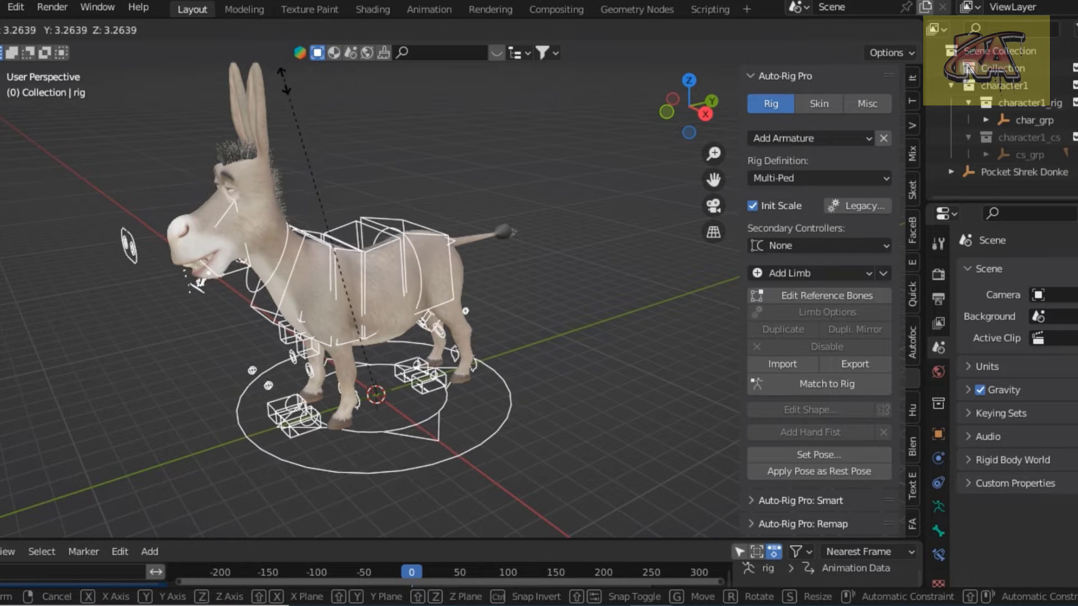
Step: Confirm the rig's size and slide it along the global Y axis in right side view
{"action": "left_click", "coordinate": [291, 110]}
{"action": "key", "text": "KP_3"}
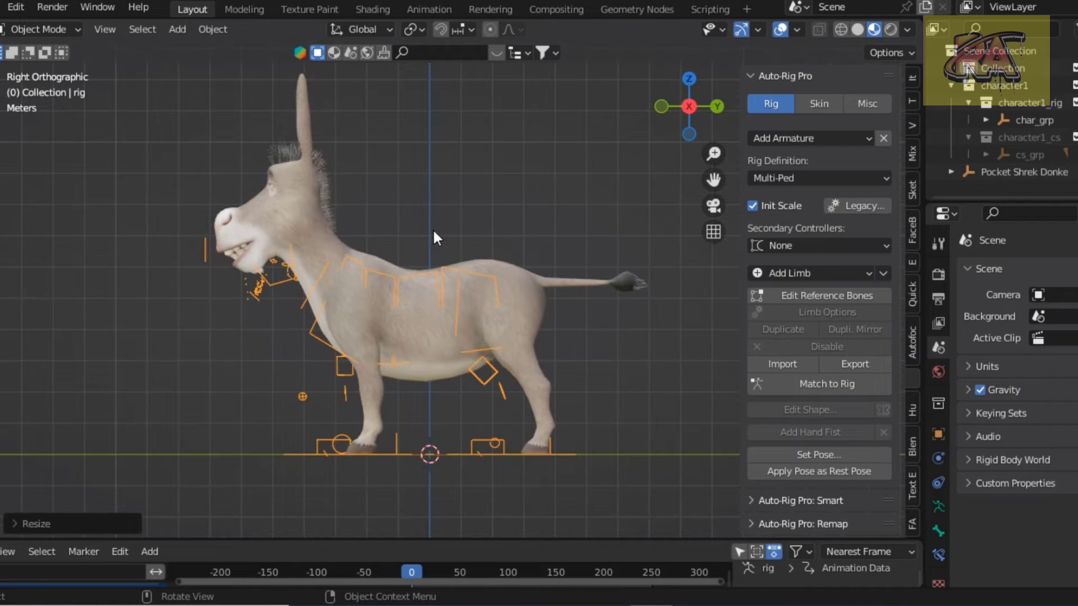
{"action": "key", "text": "g"}
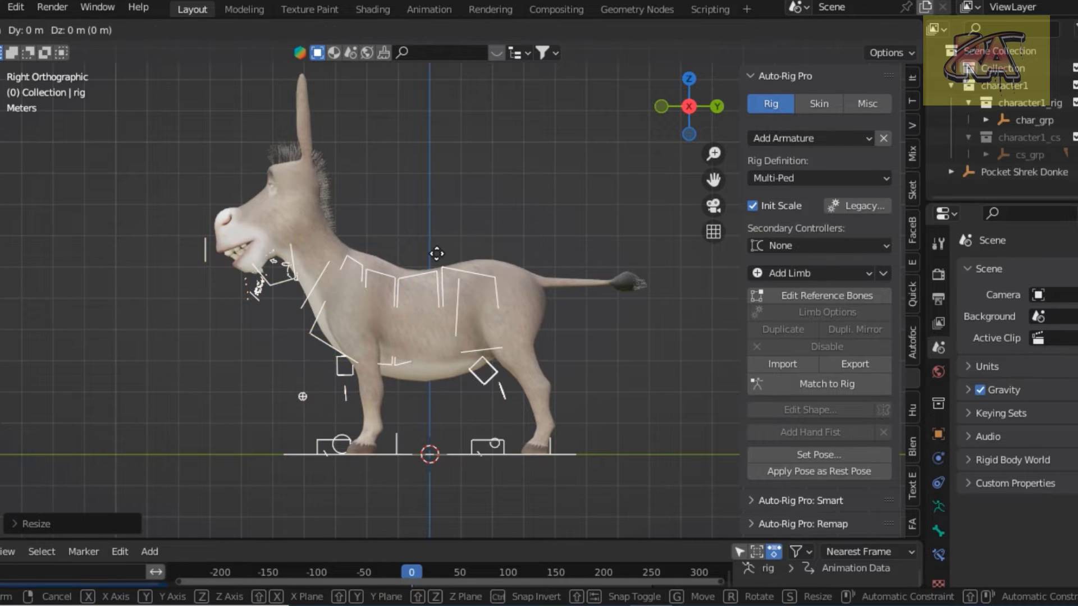
{"action": "key", "text": "y"}
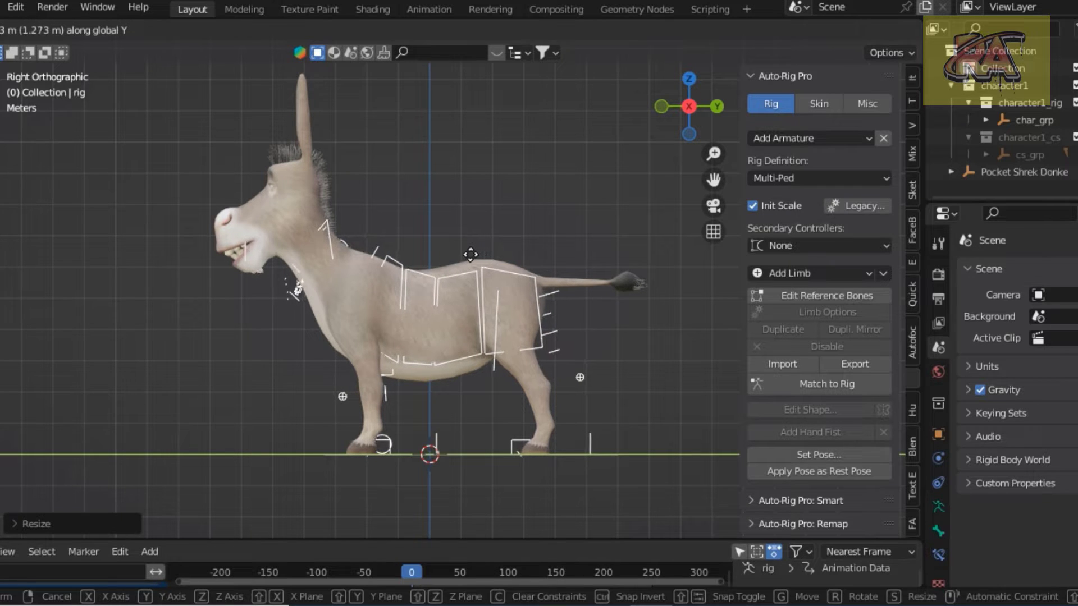
{"action": "left_click", "coordinate": [469, 255]}
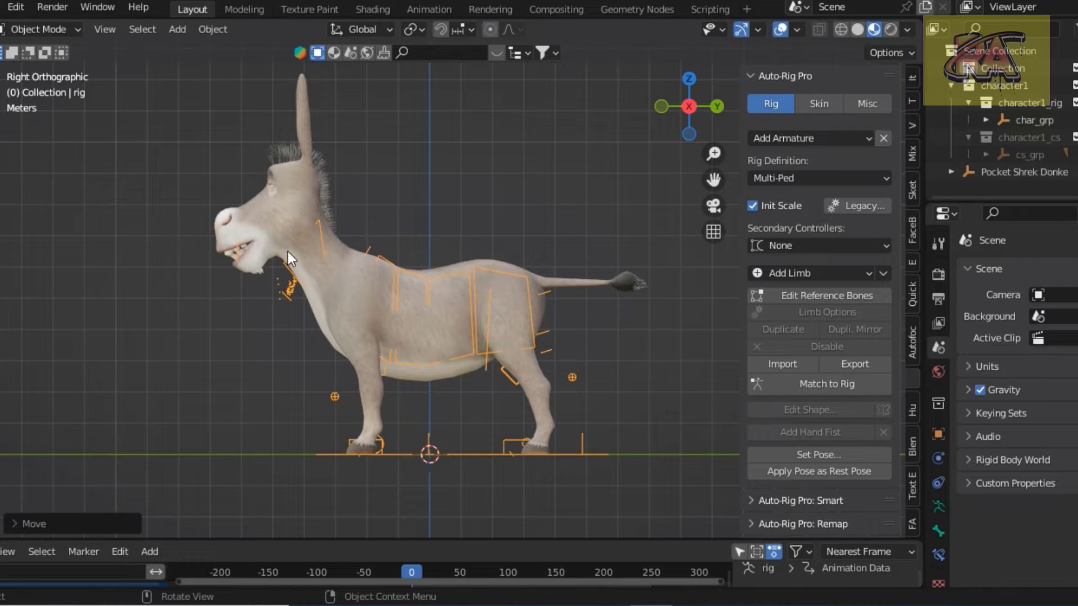
Step: Scale the rig to match the body, then check it from the front and in perspective
{"action": "key", "text": "s"}
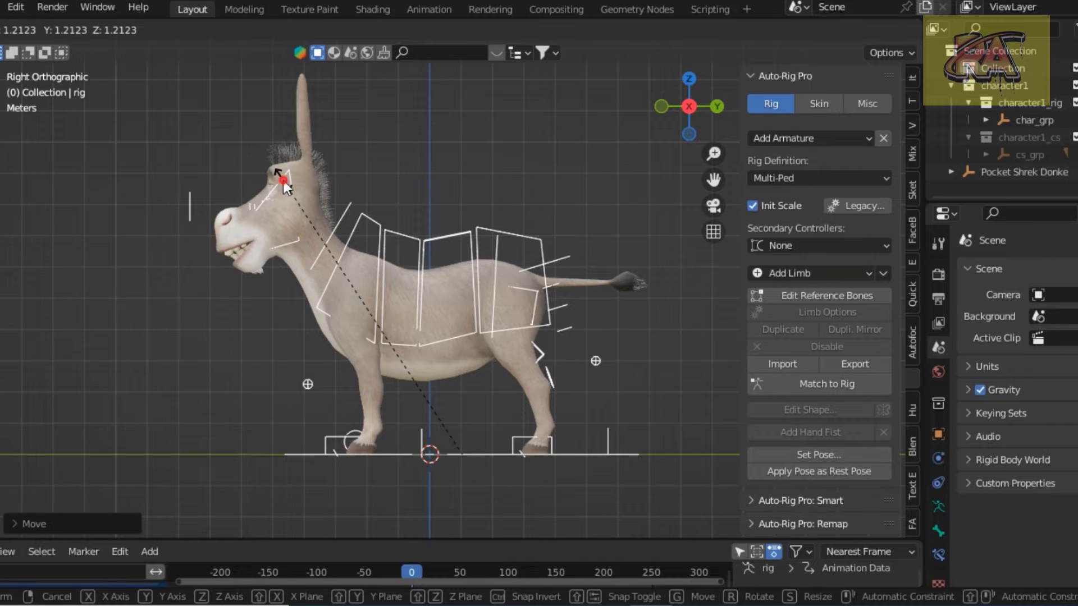
{"action": "left_click", "coordinate": [283, 183]}
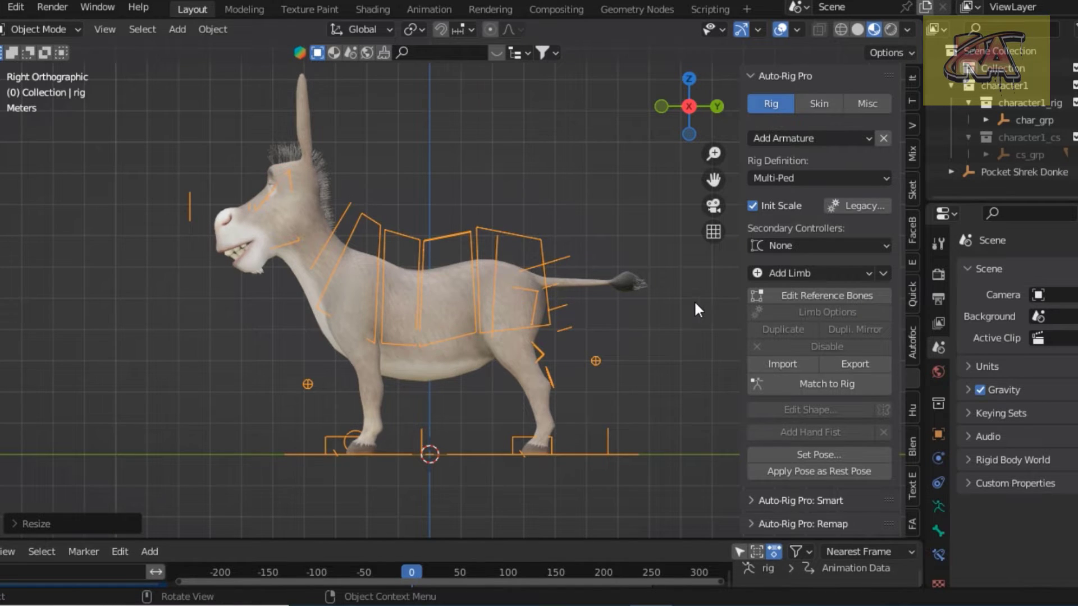
{"action": "key", "text": "KP_1"}
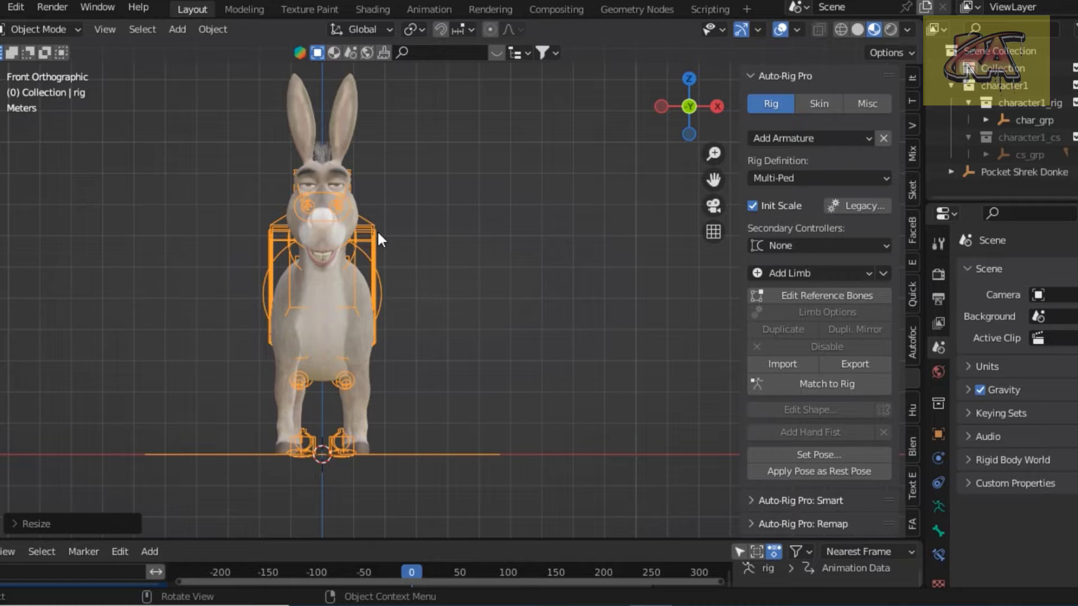
{"action": "key", "text": "KP_5"}
{"action": "key", "text": "KP_5"}
{"action": "left_click_drag", "start_coordinate": [685, 107], "coordinate": [671, 120]}
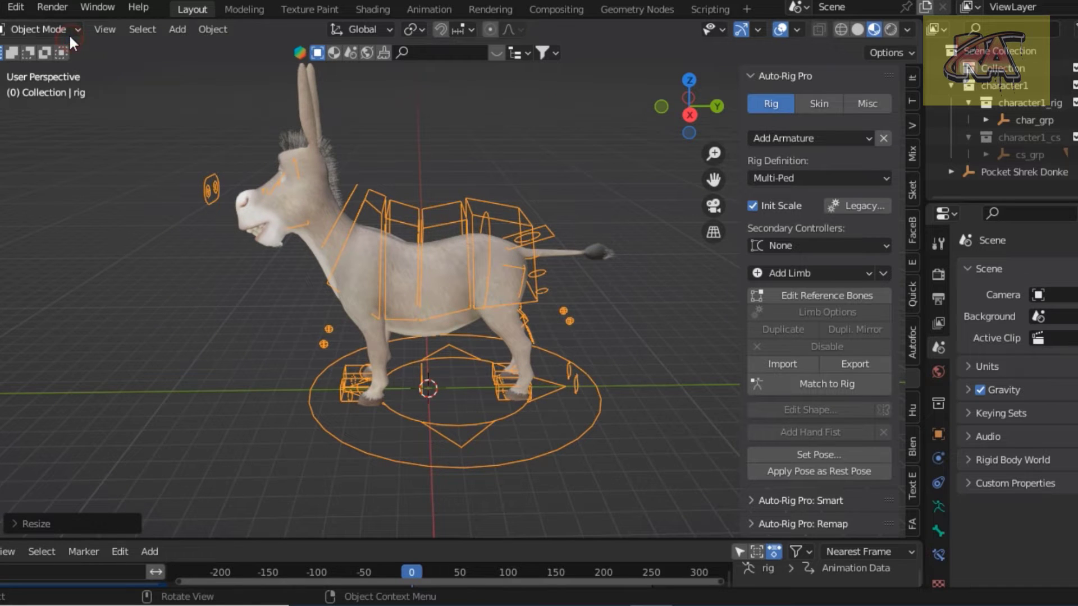
{"action": "left_click", "coordinate": [68, 35]}
Step: Switch the armature into Edit Mode
{"action": "left_click", "coordinate": [60, 63]}
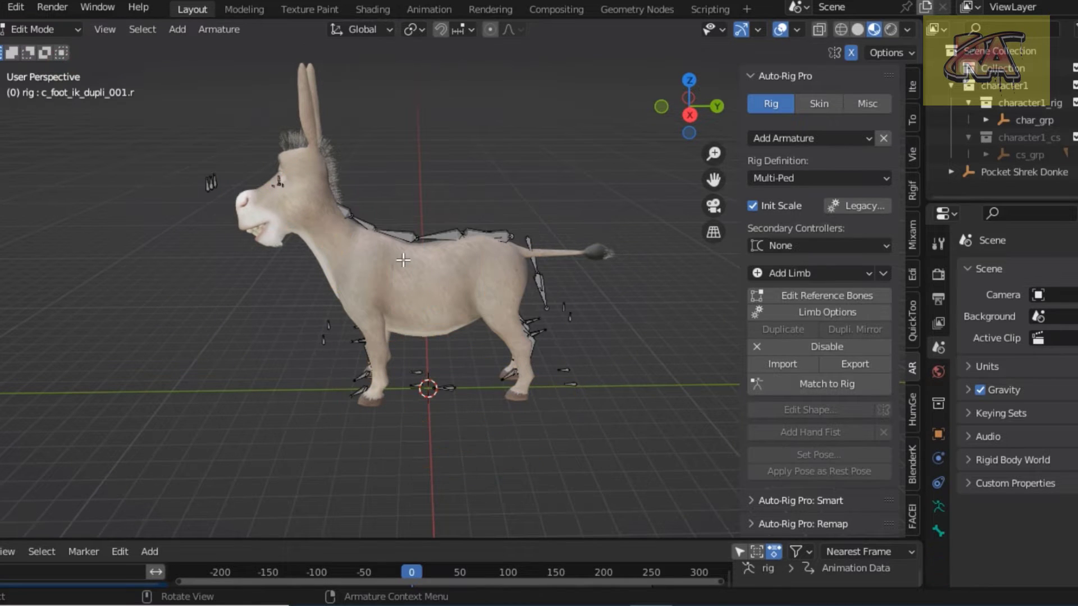
{"action": "scroll", "coordinate": [403, 260], "scroll_direction": "up", "scroll_amount": 3}
{"action": "scroll", "coordinate": [322, 258], "scroll_direction": "down", "scroll_amount": 2}
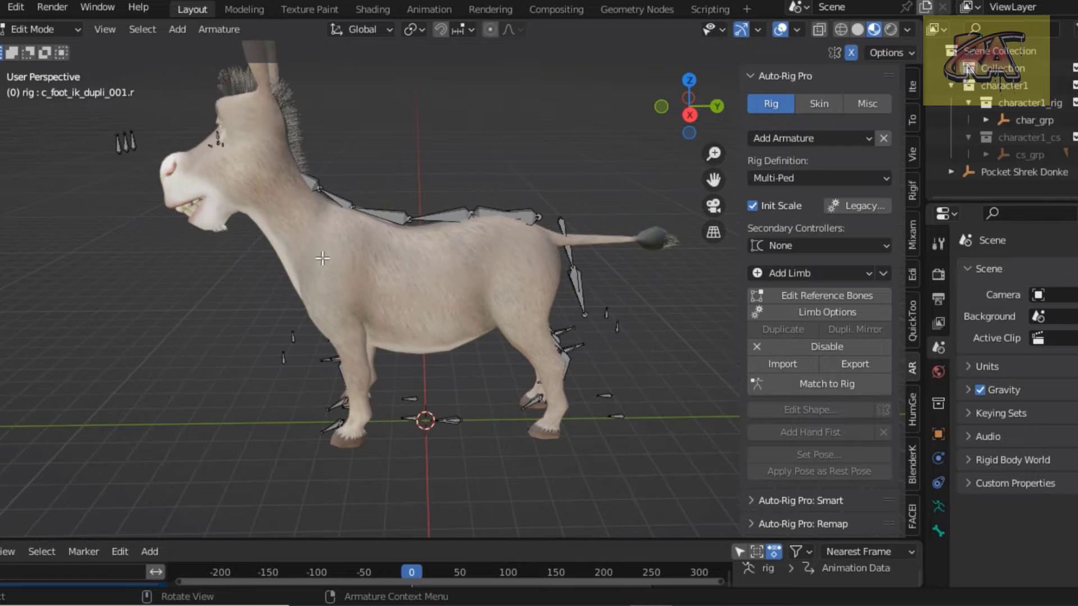
{"action": "scroll", "coordinate": [342, 259], "scroll_direction": "down", "scroll_amount": 1}
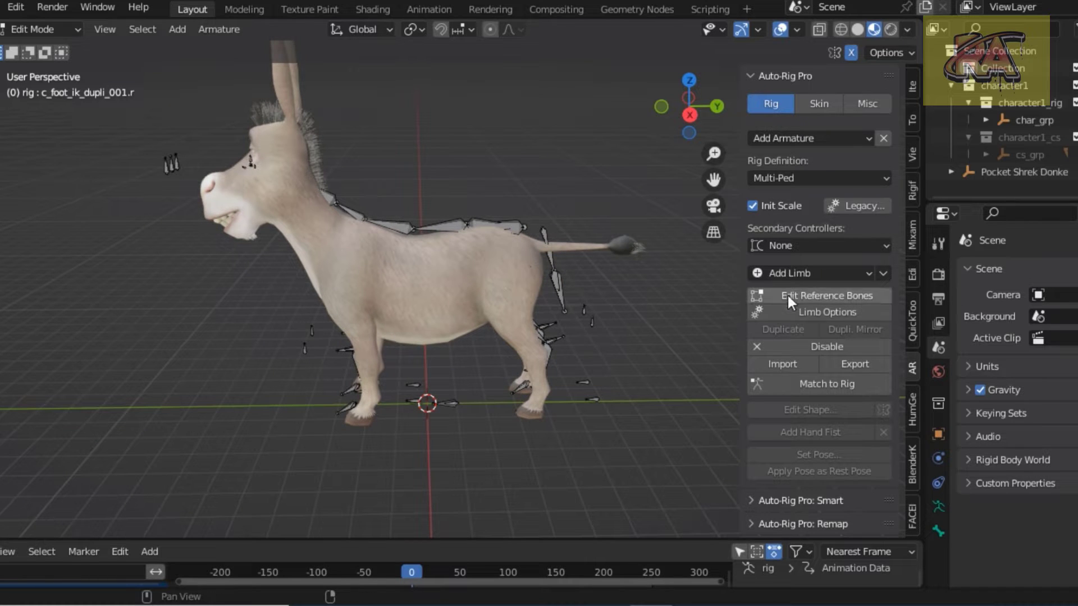
Step: Show the Auto-Rig Pro reference bones and frame the donkey's hindquarters and tail
{"action": "left_click", "coordinate": [819, 296]}
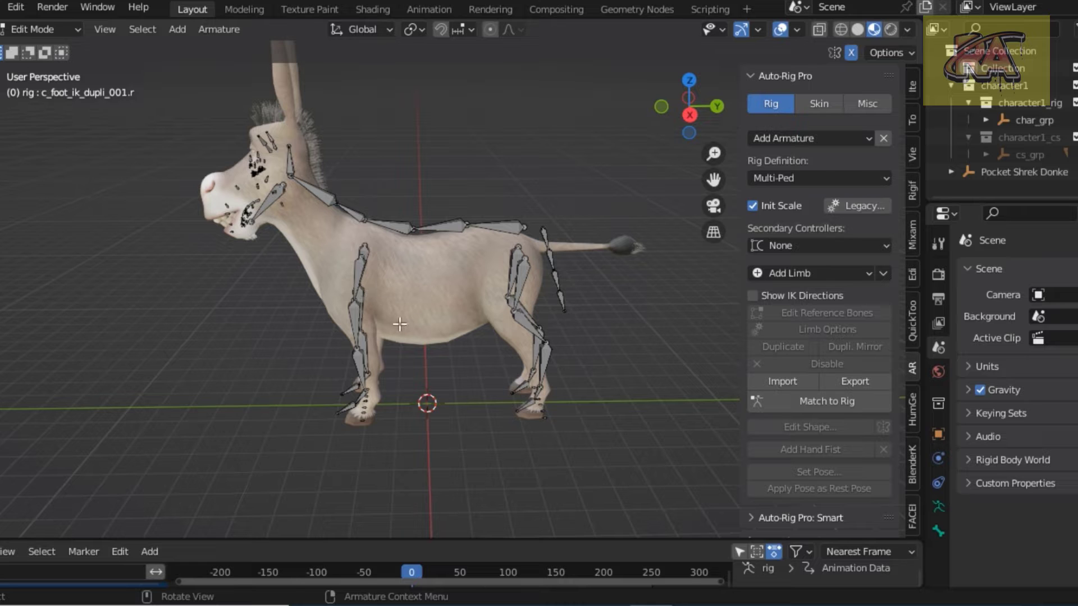
{"action": "scroll", "coordinate": [356, 330], "scroll_direction": "up", "scroll_amount": 2}
{"action": "scroll", "coordinate": [356, 330], "scroll_direction": "up", "scroll_amount": 2}
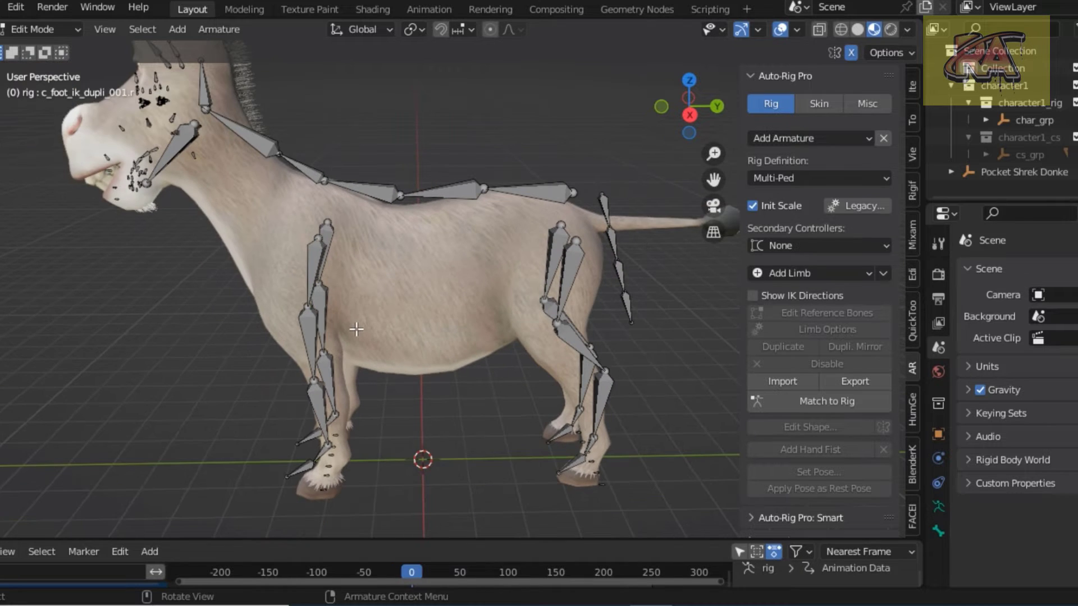
{"action": "scroll", "coordinate": [586, 220], "scroll_direction": "down", "scroll_amount": 1}
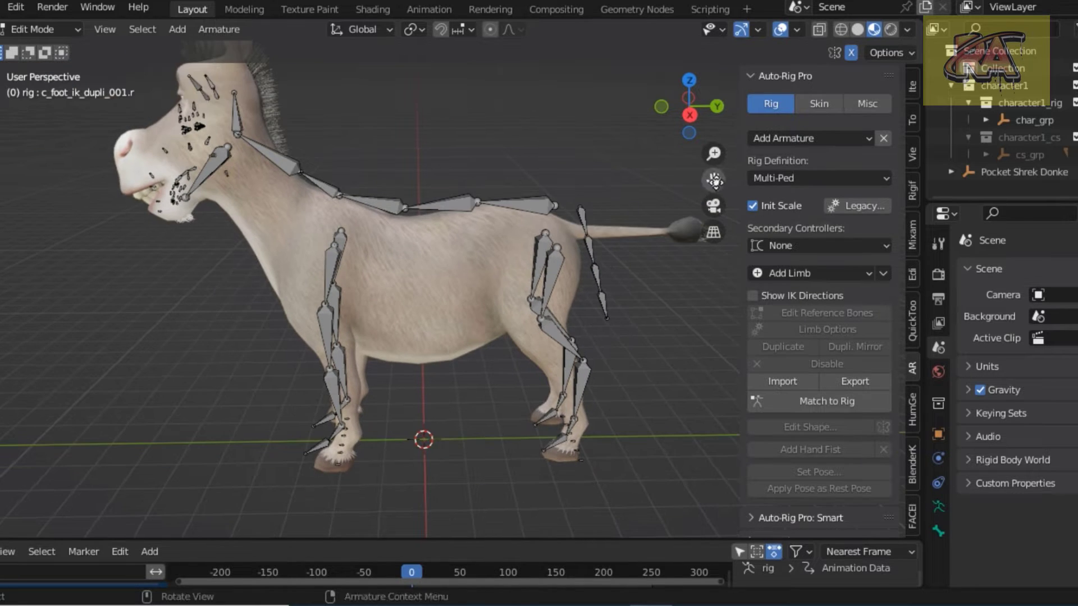
{"action": "middle_click_drag", "start_coordinate": [586, 220], "coordinate": [492, 225], "text": "shift"}
{"action": "scroll", "coordinate": [492, 225], "scroll_direction": "up", "scroll_amount": 2}
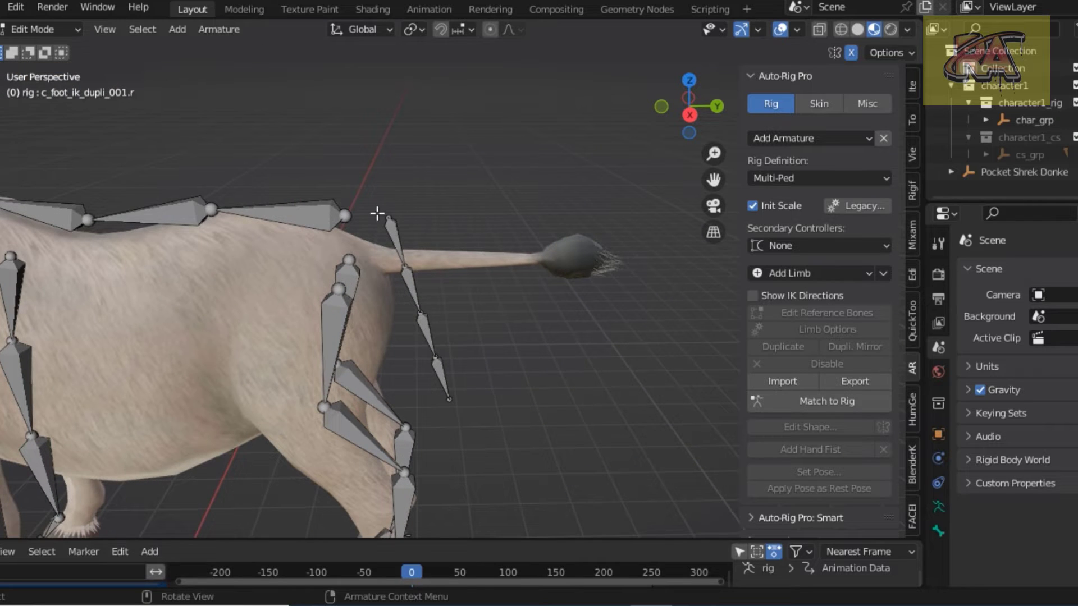
Step: Move the tail tip reference bone onto the end of the donkey's tail tuft
{"action": "left_click", "coordinate": [393, 234]}
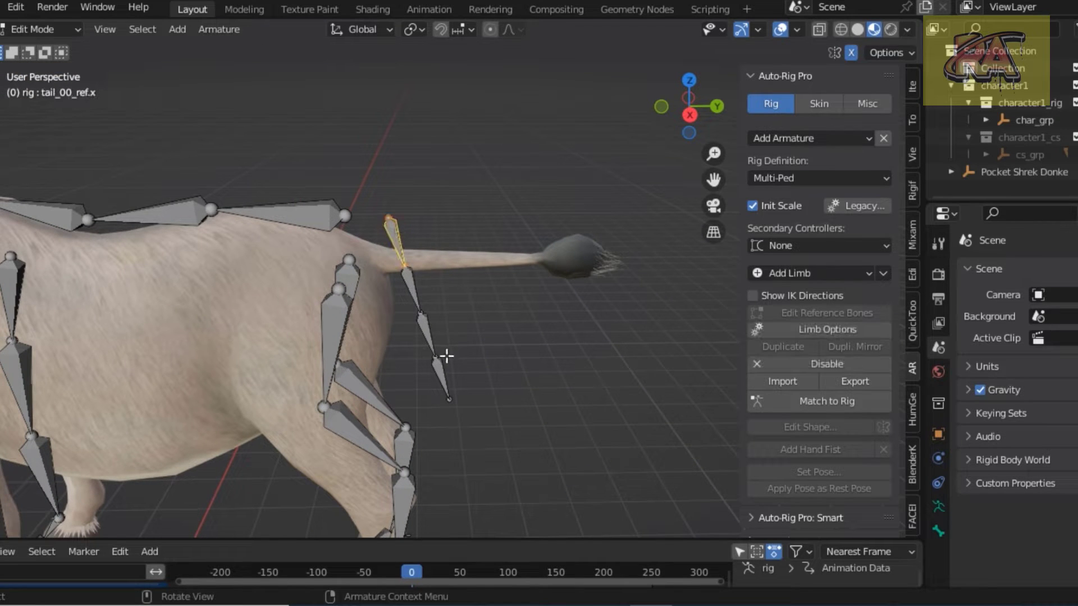
{"action": "left_click", "coordinate": [440, 383]}
{"action": "key", "text": "g"}
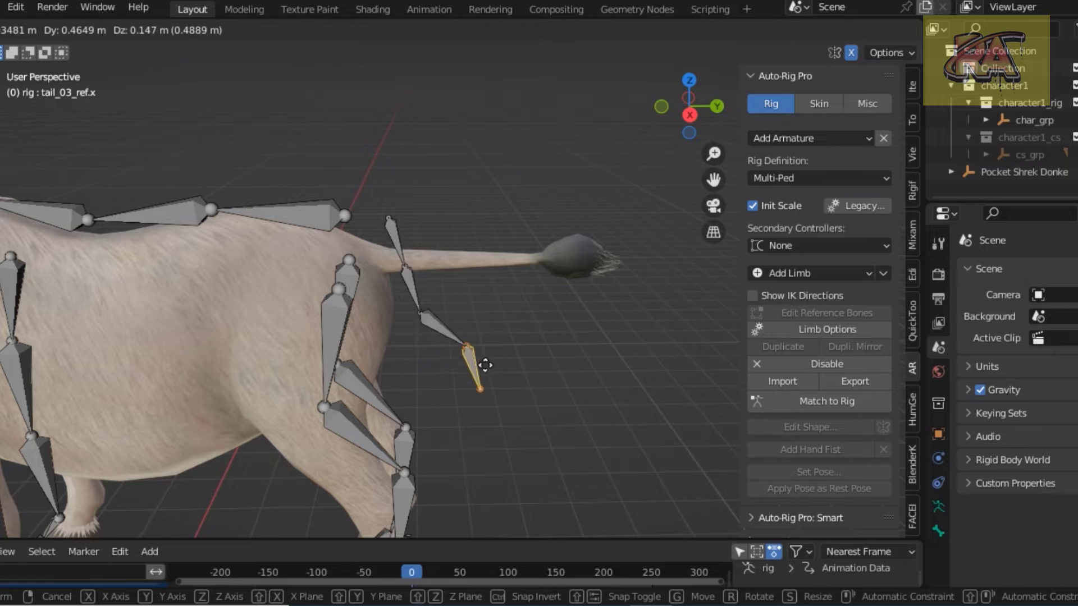
{"action": "left_click", "coordinate": [529, 291]}
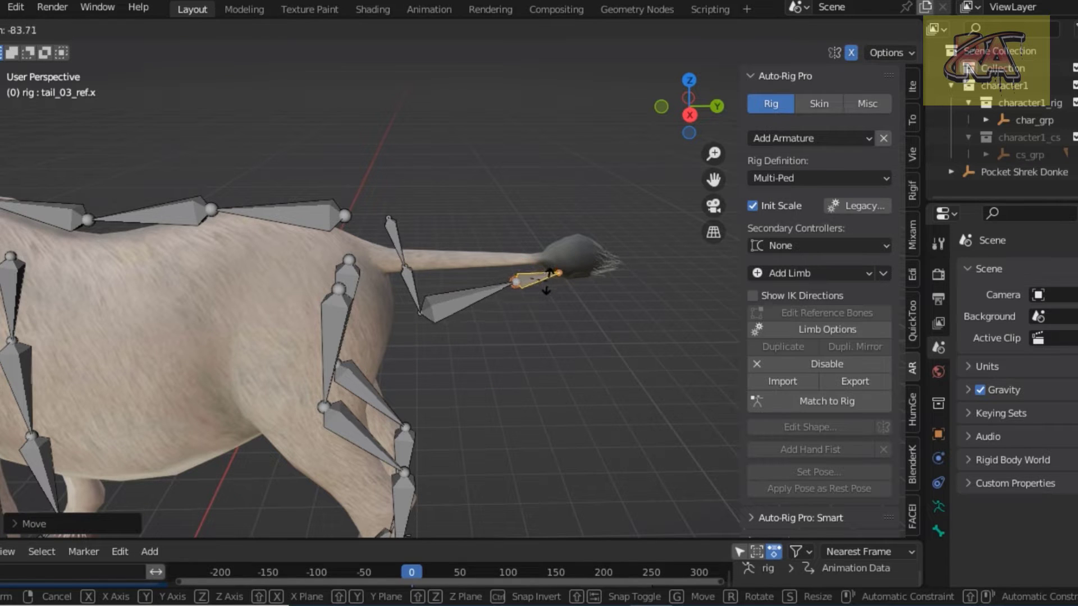
{"action": "left_click", "coordinate": [542, 285]}
{"action": "key", "text": "g"}
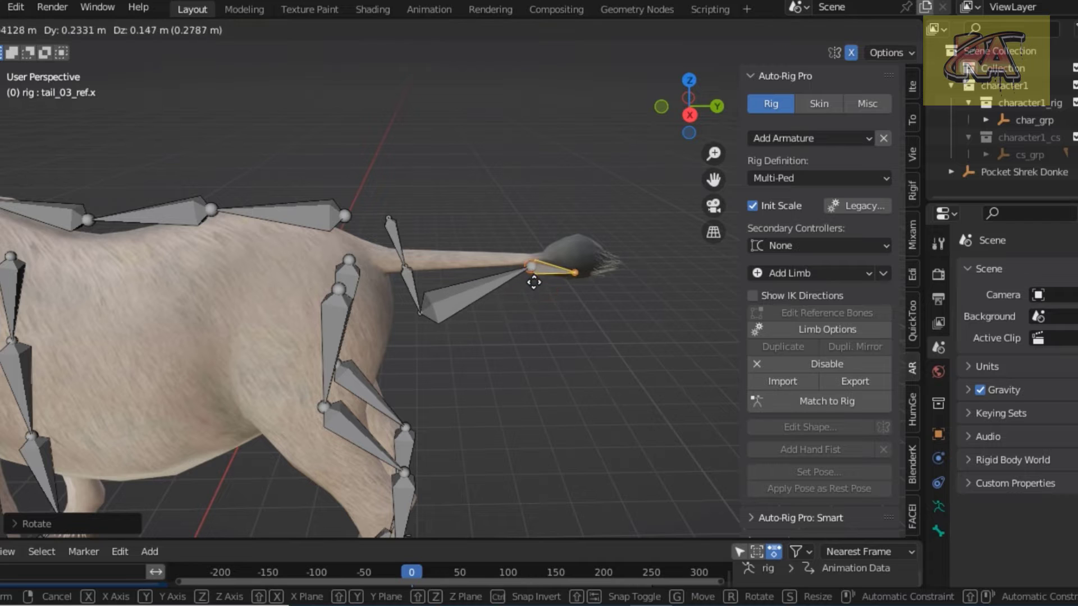
{"action": "left_click", "coordinate": [549, 272]}
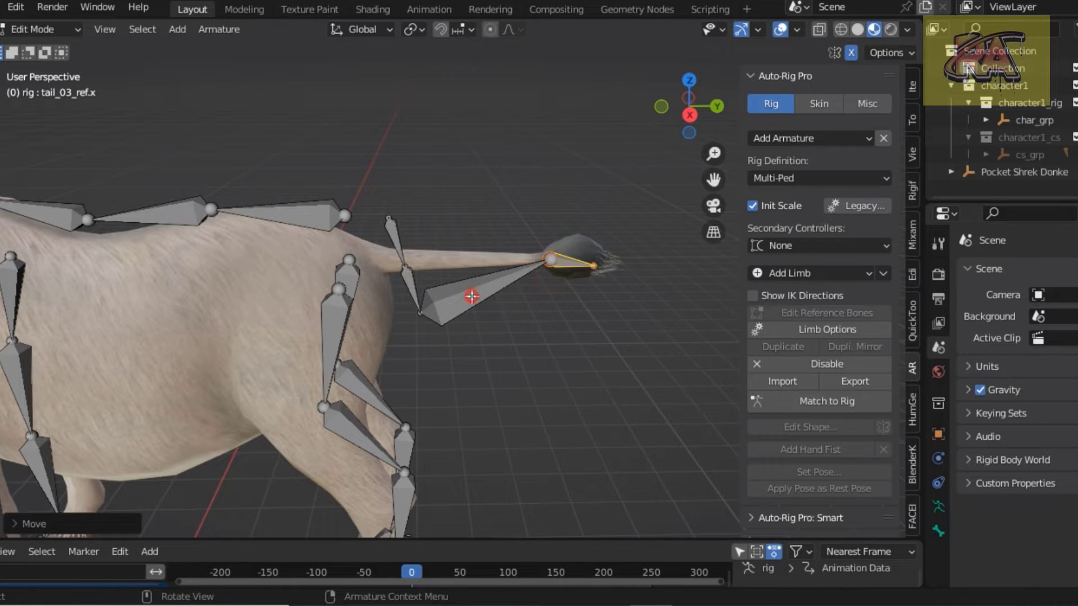
Step: Move, rotate and shorten tail_02_ref.x so it sits inside the tail
{"action": "left_click", "coordinate": [472, 296]}
{"action": "key", "text": "g"}
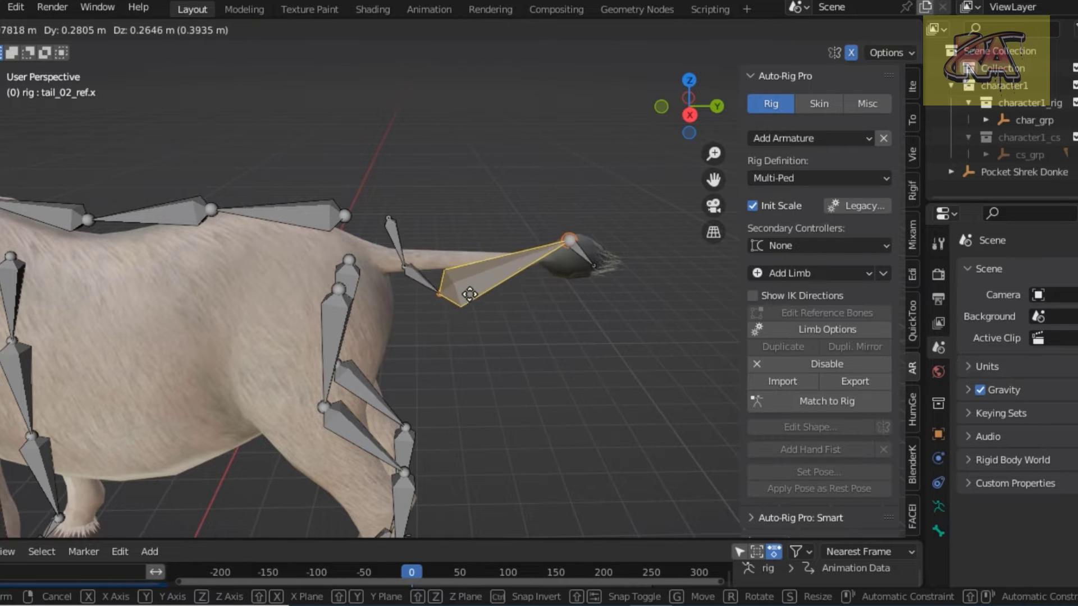
{"action": "left_click", "coordinate": [466, 305]}
{"action": "key", "text": "r"}
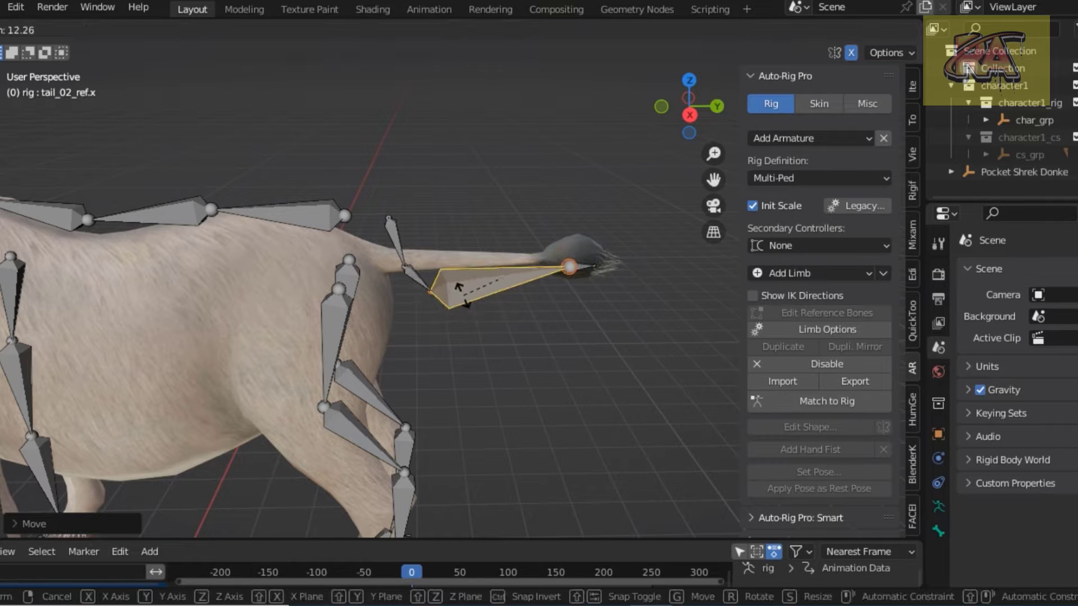
{"action": "left_click", "coordinate": [465, 293]}
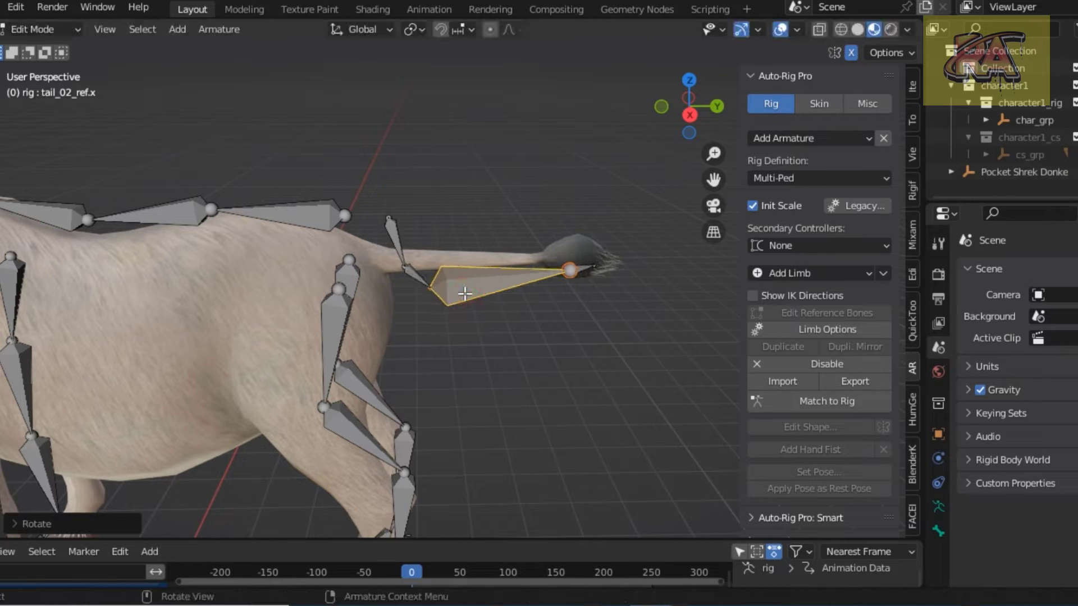
{"action": "key", "text": "s"}
{"action": "left_click", "coordinate": [482, 288]}
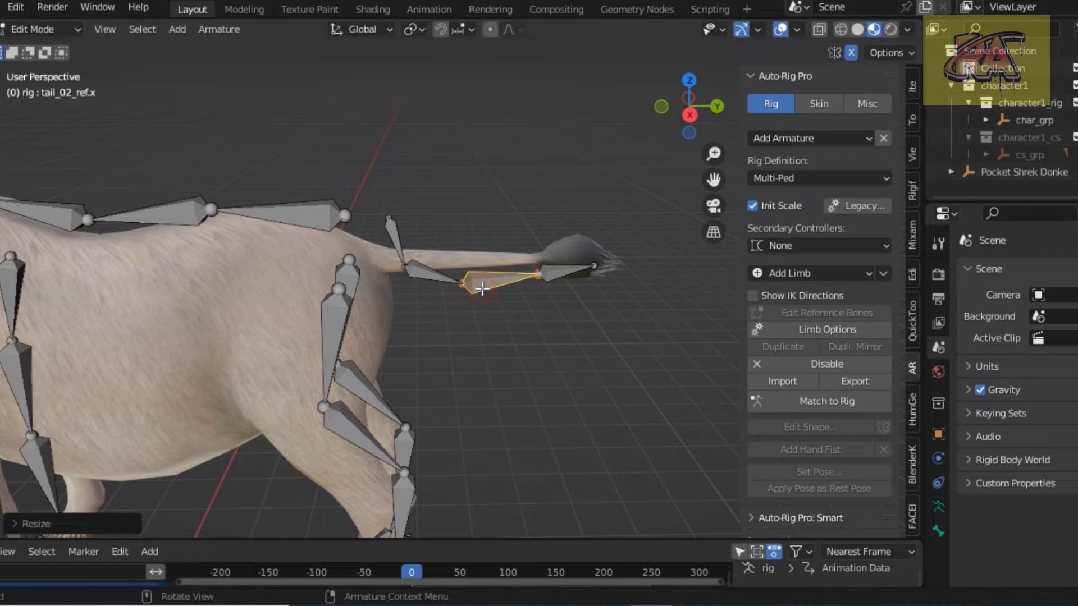
{"action": "key", "text": "g"}
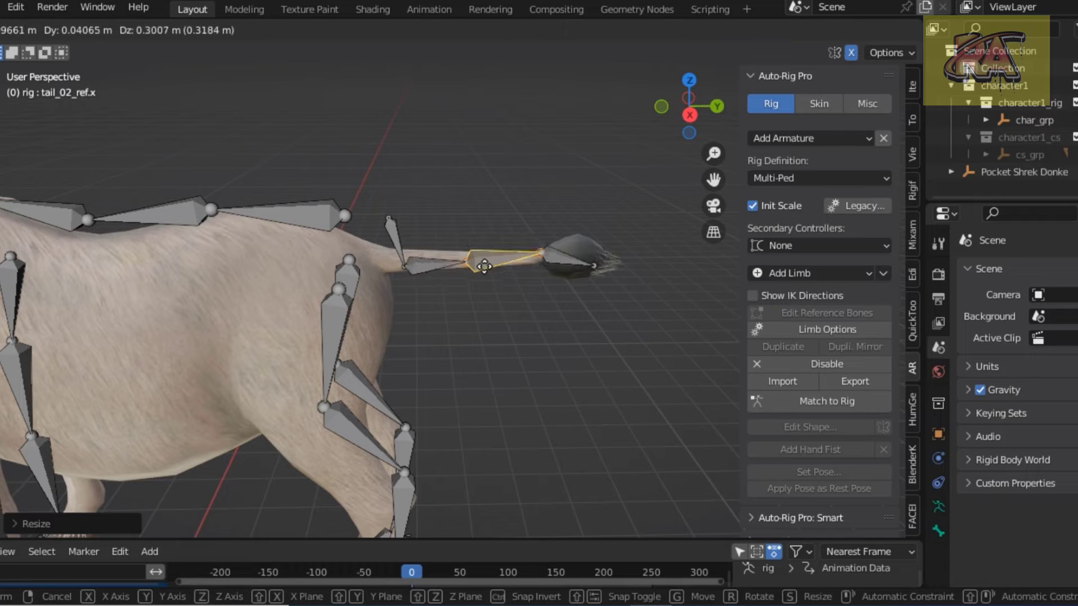
{"action": "left_click", "coordinate": [484, 266]}
Step: Nudge tail_03_ref.x and tail_01_ref.x into place along the tail
{"action": "left_click", "coordinate": [556, 258]}
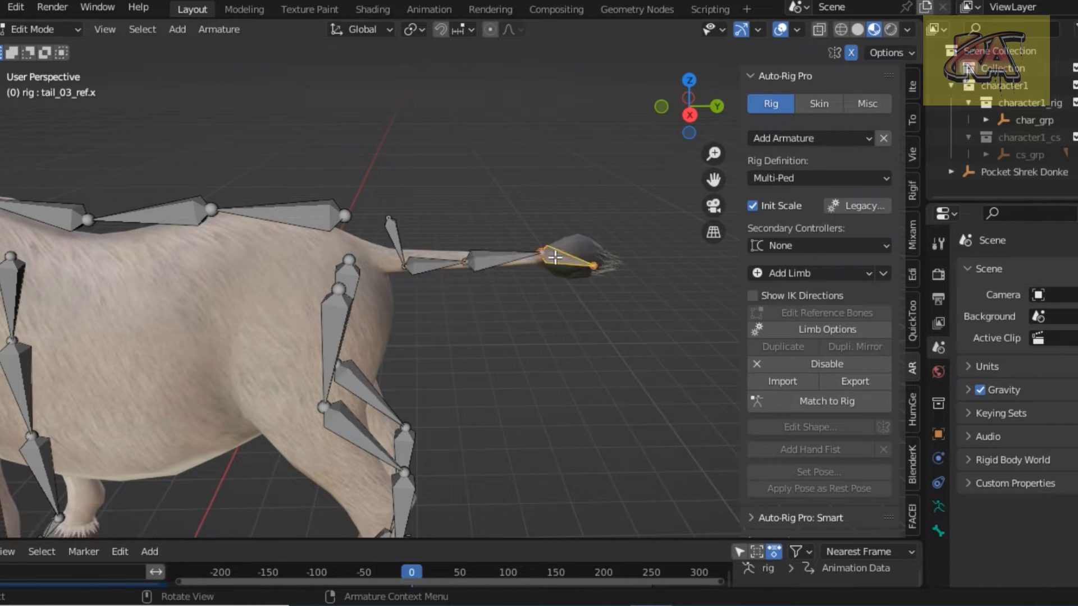
{"action": "key", "text": "g"}
{"action": "left_click", "coordinate": [458, 272]}
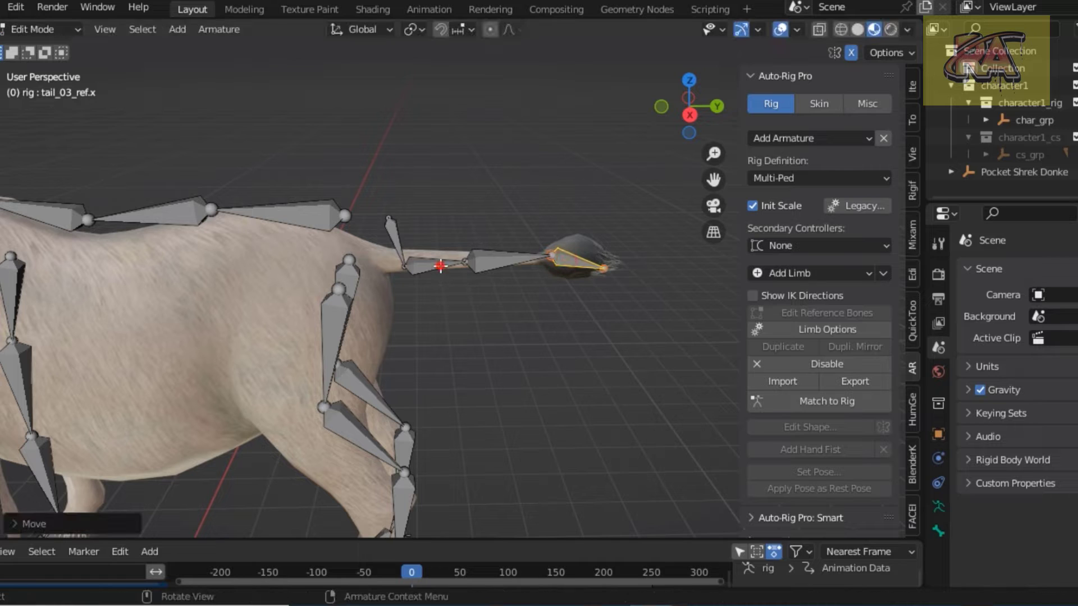
{"action": "left_click", "coordinate": [440, 265]}
{"action": "key", "text": "g"}
{"action": "left_click", "coordinate": [440, 263]}
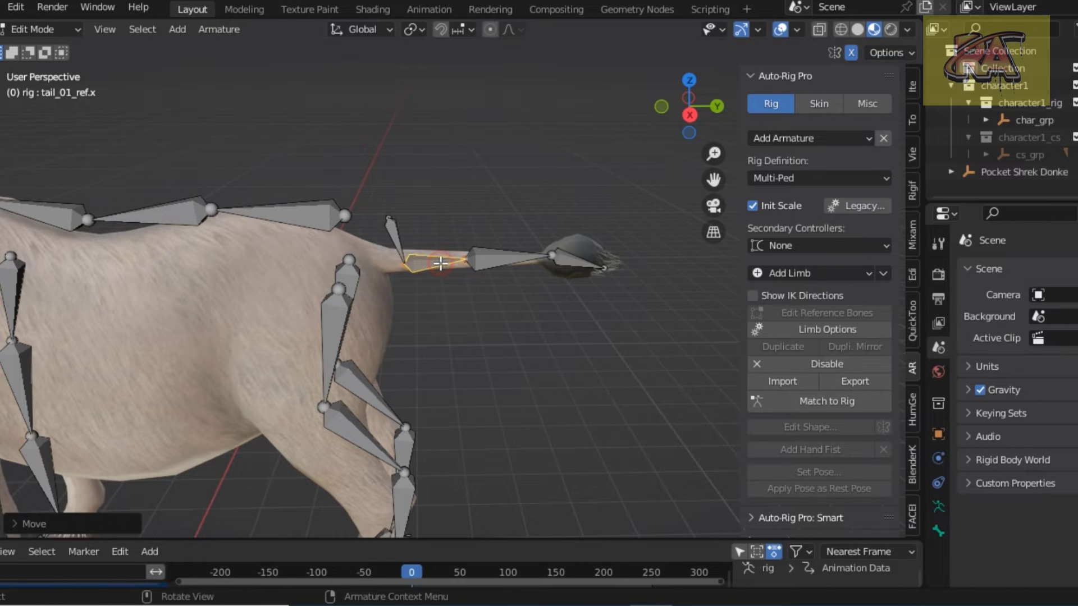
Step: Angle the tail base bone tail_00_ref.x up to meet the rump
{"action": "left_click", "coordinate": [394, 225]}
{"action": "key", "text": "g"}
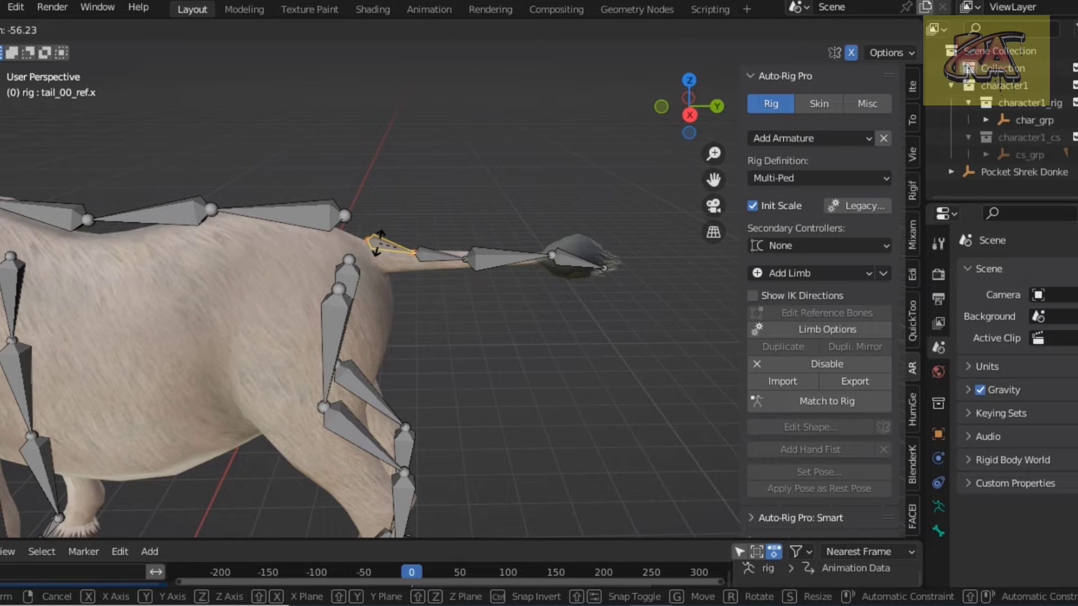
{"action": "left_click", "coordinate": [377, 243]}
{"action": "key", "text": "g"}
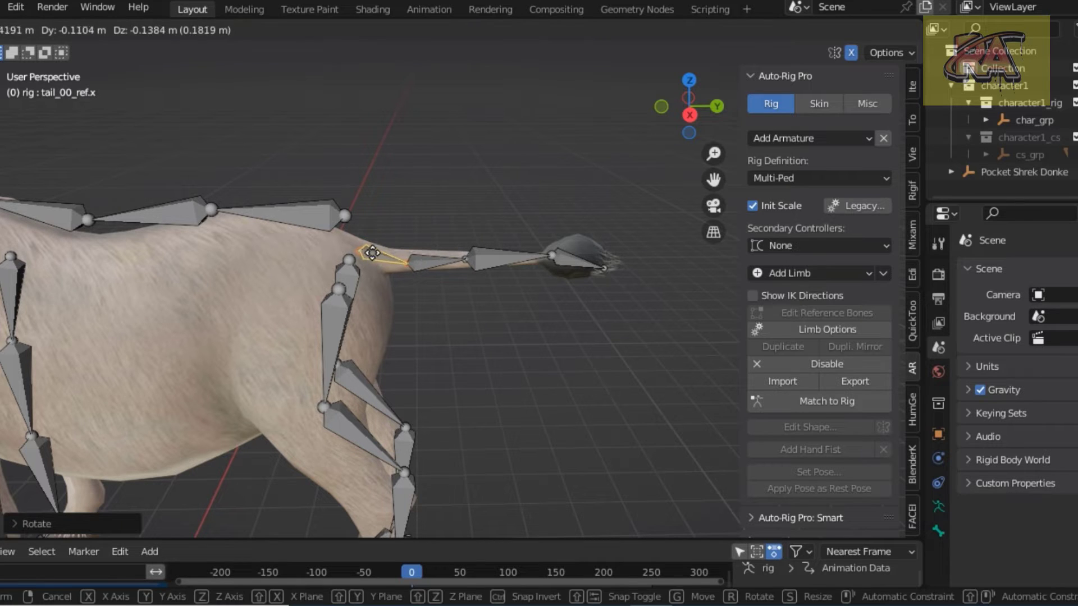
{"action": "left_click", "coordinate": [372, 253]}
{"action": "scroll", "coordinate": [379, 318], "scroll_direction": "down", "scroll_amount": 1}
{"action": "scroll", "coordinate": [393, 318], "scroll_direction": "down", "scroll_amount": 1}
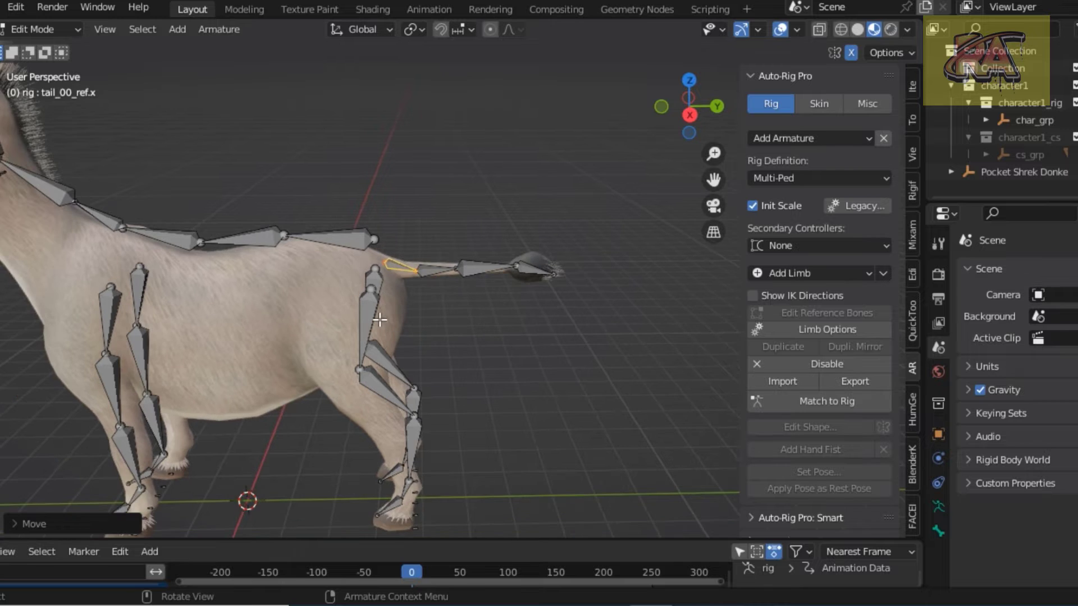
{"action": "scroll", "coordinate": [440, 318], "scroll_direction": "down", "scroll_amount": 1}
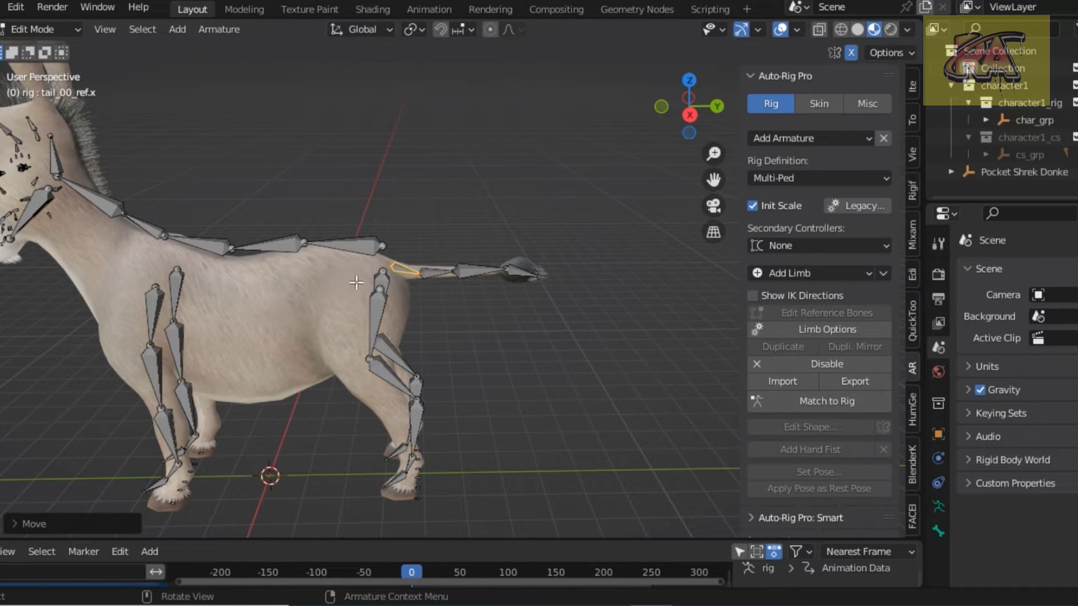
Step: In Right Ortho view, box-select the rear leg bones and shift them into the hind leg
{"action": "key", "text": "KP_3"}
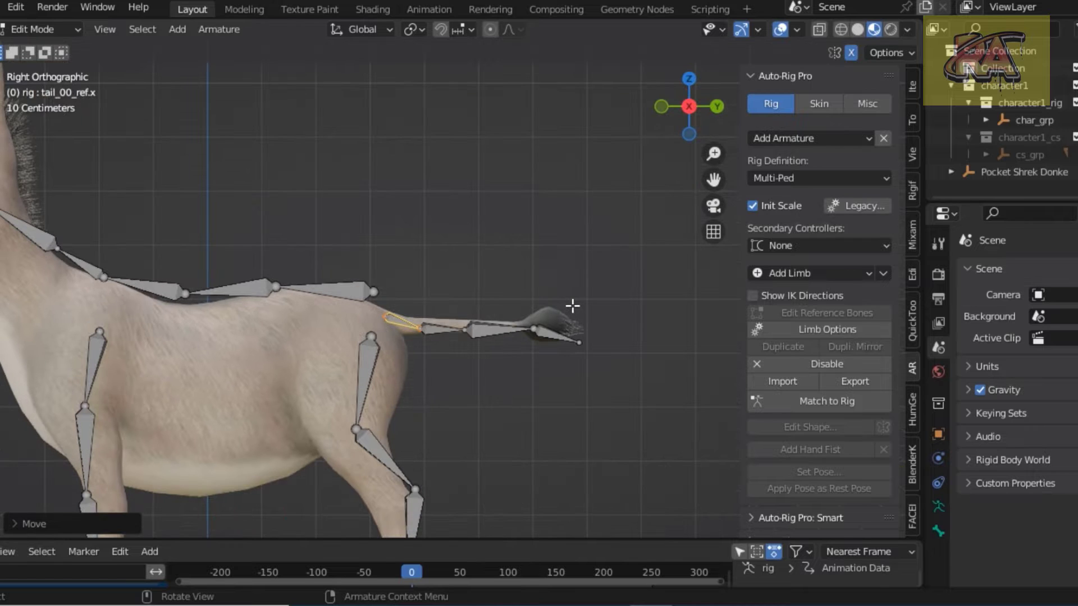
{"action": "scroll", "coordinate": [319, 346], "scroll_direction": "down", "scroll_amount": 1}
{"action": "scroll", "coordinate": [337, 331], "scroll_direction": "down", "scroll_amount": 1}
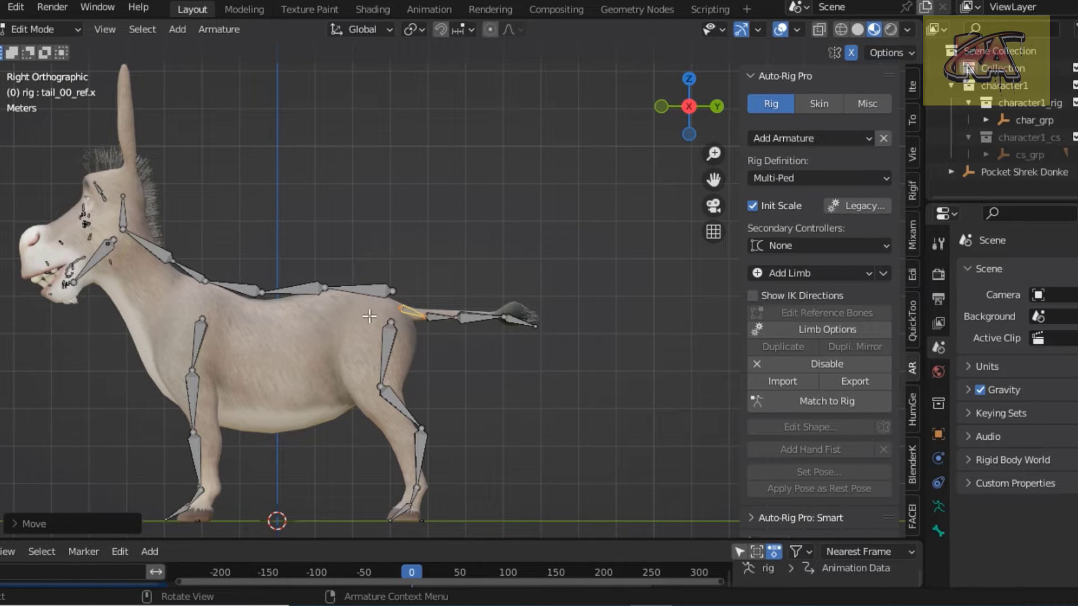
{"action": "left_click_drag", "start_coordinate": [369, 316], "coordinate": [429, 525]}
{"action": "key", "text": "g"}
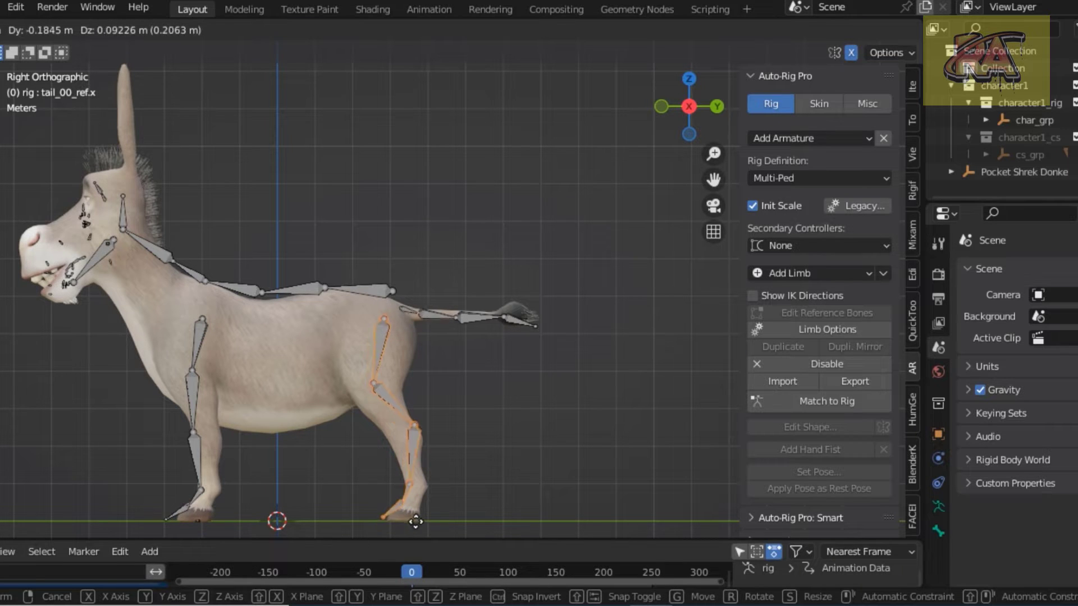
{"action": "left_click", "coordinate": [415, 522]}
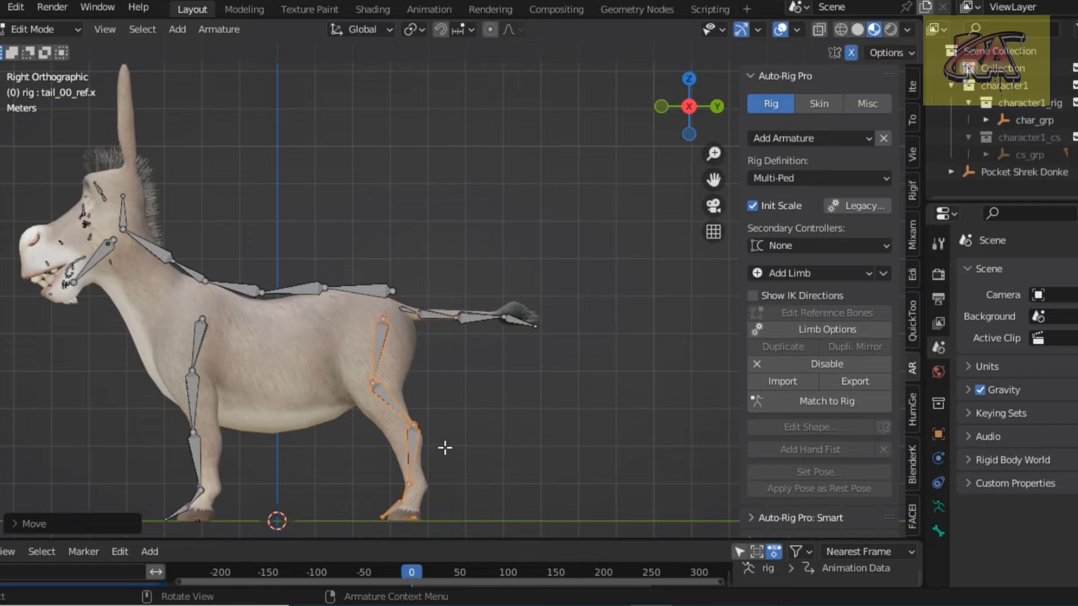
{"action": "left_click", "coordinate": [414, 383]}
{"action": "left_click_drag", "start_coordinate": [357, 309], "coordinate": [397, 524]}
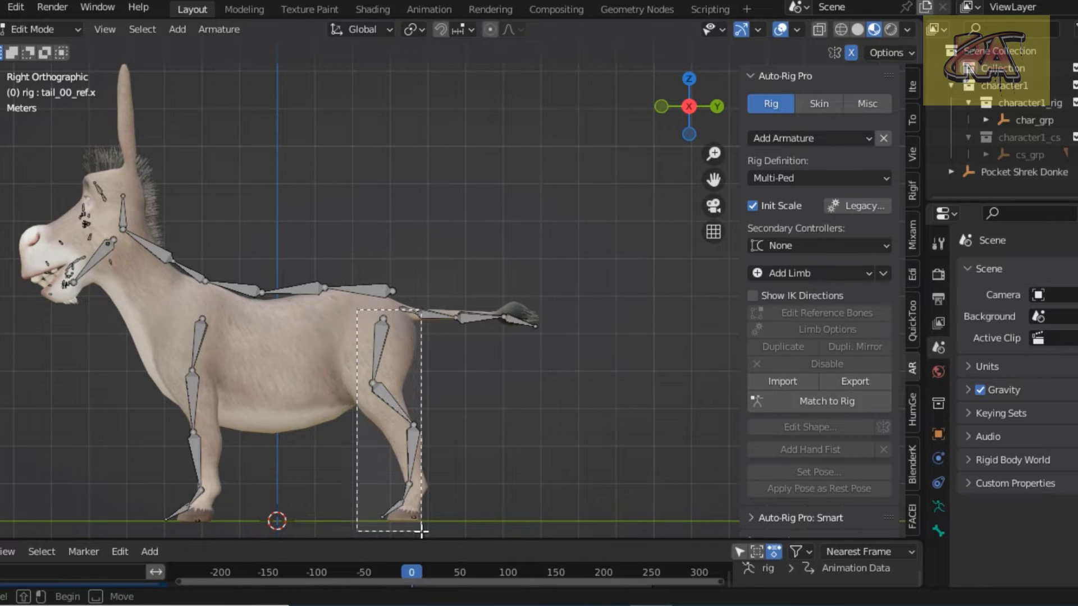
{"action": "left_click_drag", "start_coordinate": [397, 524], "coordinate": [422, 530]}
{"action": "left_click", "coordinate": [459, 450]}
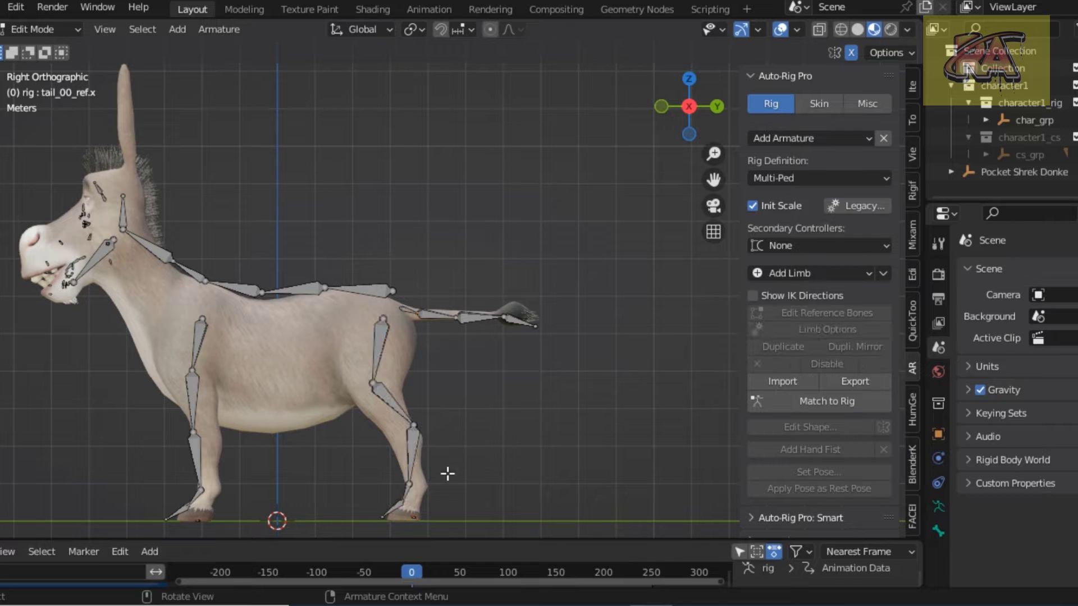
Step: Adjust the rear leg's ankle and lower joints onto the leg mesh
{"action": "scroll", "coordinate": [414, 450], "scroll_direction": "up", "scroll_amount": 1}
{"action": "scroll", "coordinate": [419, 448], "scroll_direction": "up", "scroll_amount": 3}
{"action": "scroll", "coordinate": [419, 446], "scroll_direction": "down", "scroll_amount": 2}
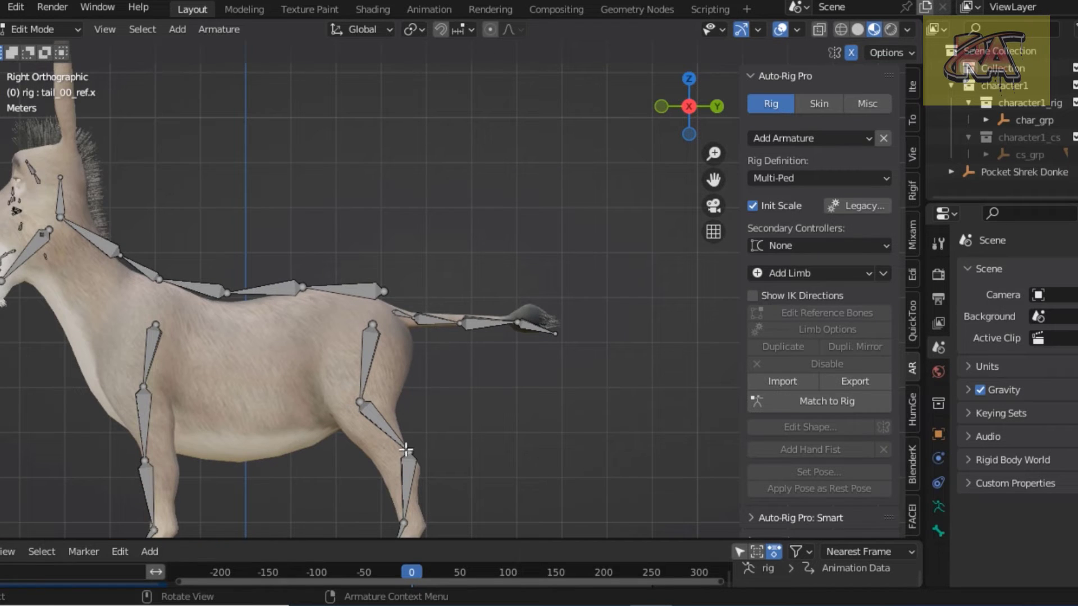
{"action": "left_click_drag", "start_coordinate": [408, 451], "coordinate": [401, 458]}
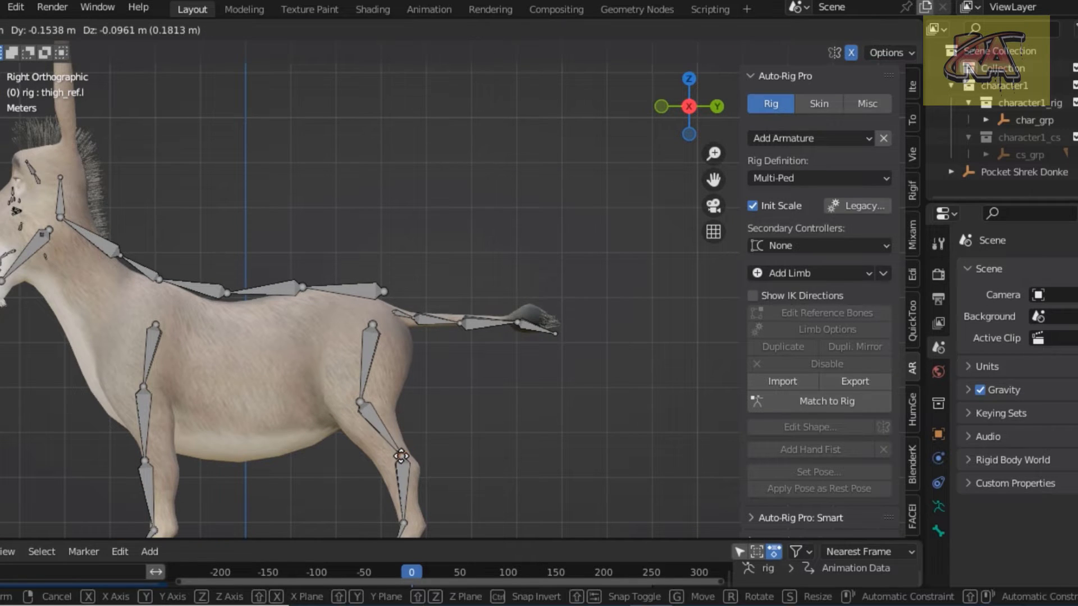
{"action": "scroll", "coordinate": [414, 467], "scroll_direction": "down", "scroll_amount": 2}
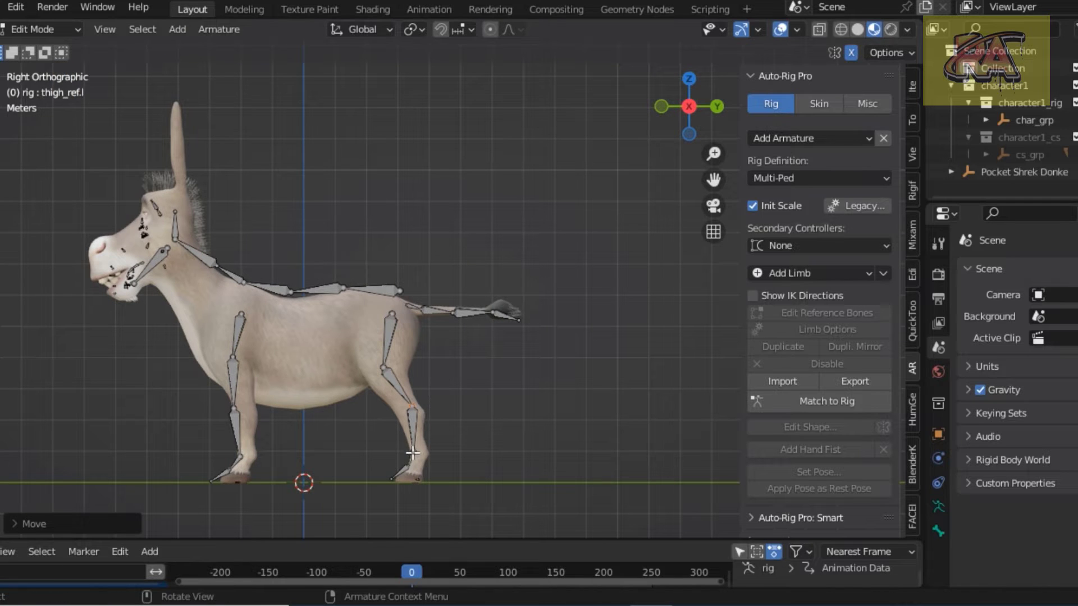
{"action": "mouse_move", "coordinate": [412, 453]}
{"action": "left_mouse_down"}
{"action": "mouse_move", "coordinate": [401, 466]}
{"action": "mouse_move", "coordinate": [414, 470]}
{"action": "left_mouse_up"}
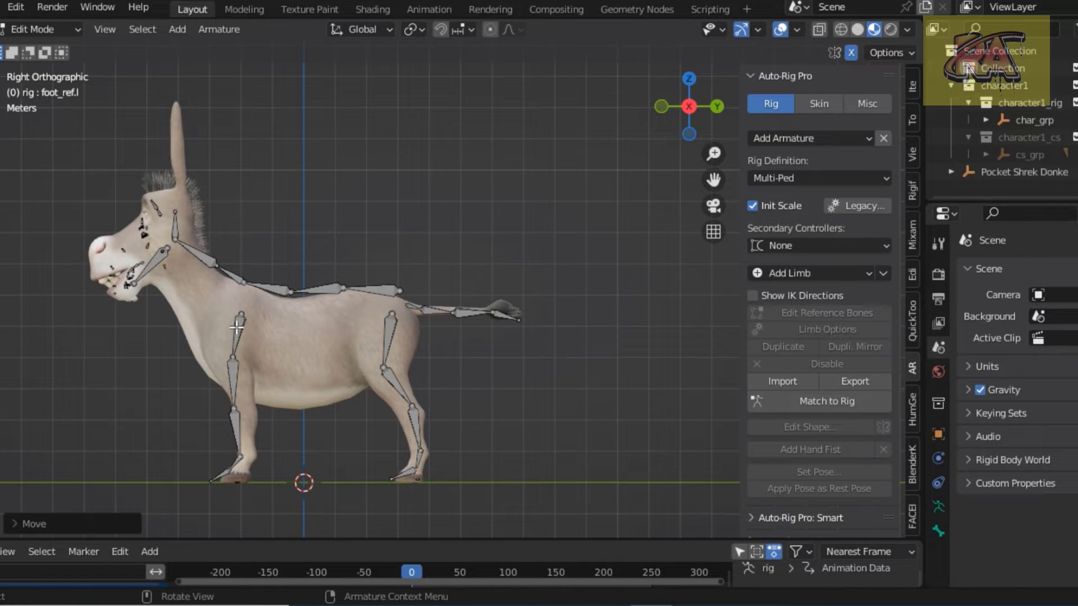
Step: Fit the front leg's knee, thigh, lower-leg and foot joints to the leg
{"action": "left_click_drag", "start_coordinate": [231, 354], "coordinate": [228, 354]}
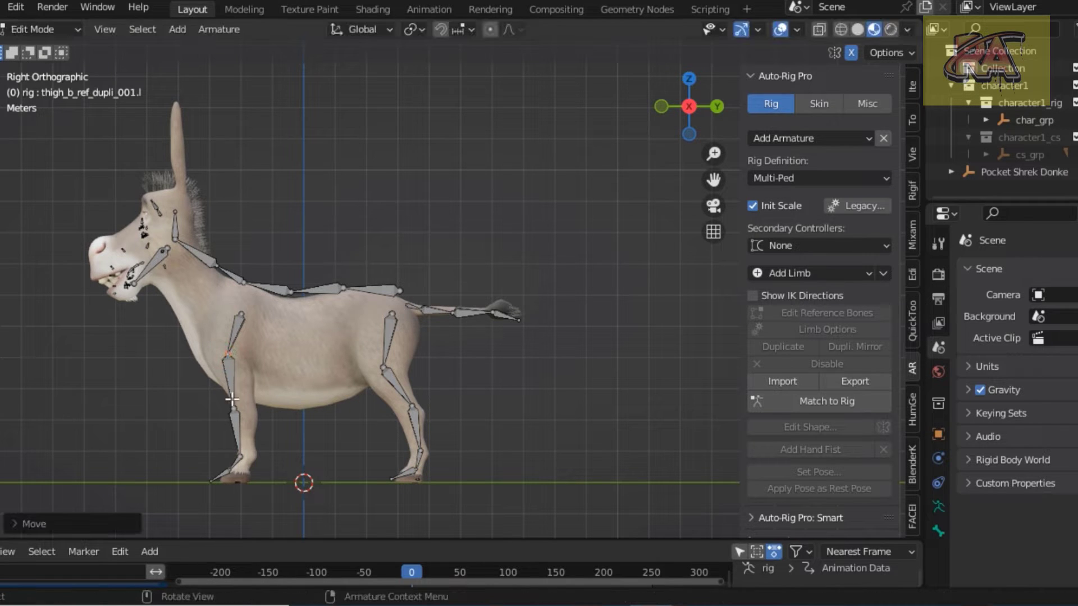
{"action": "left_click_drag", "start_coordinate": [232, 404], "coordinate": [242, 398]}
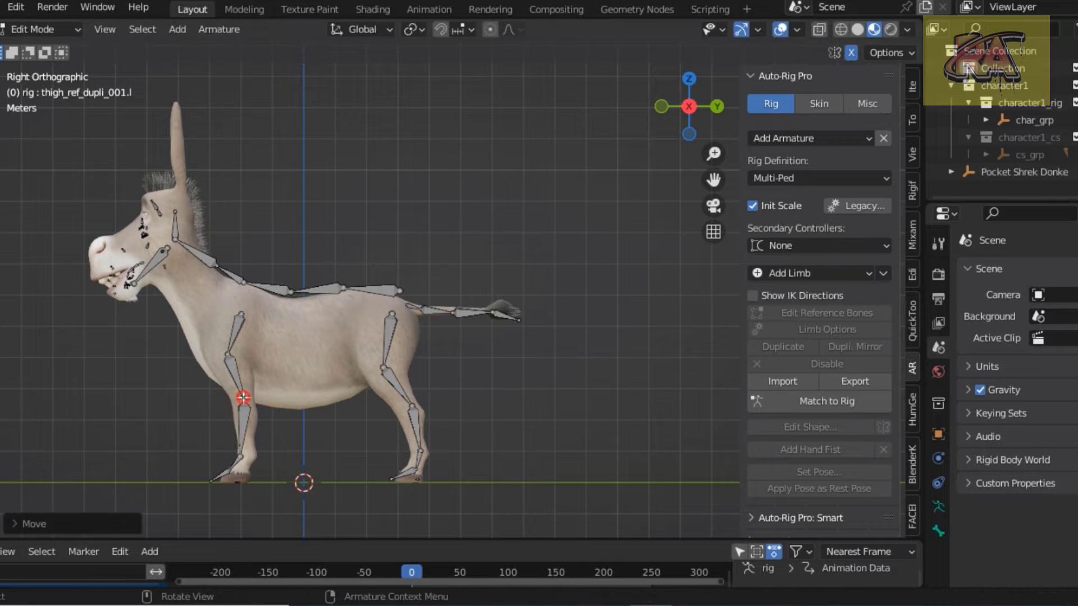
{"action": "left_click_drag", "start_coordinate": [241, 461], "coordinate": [238, 469]}
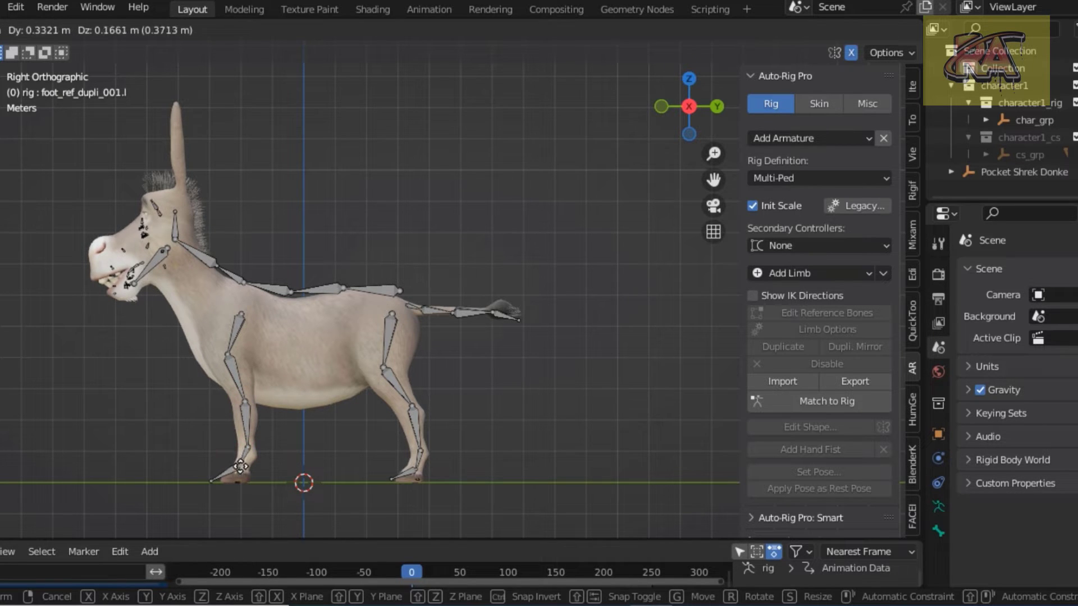
{"action": "left_click_drag", "start_coordinate": [237, 488], "coordinate": [243, 488]}
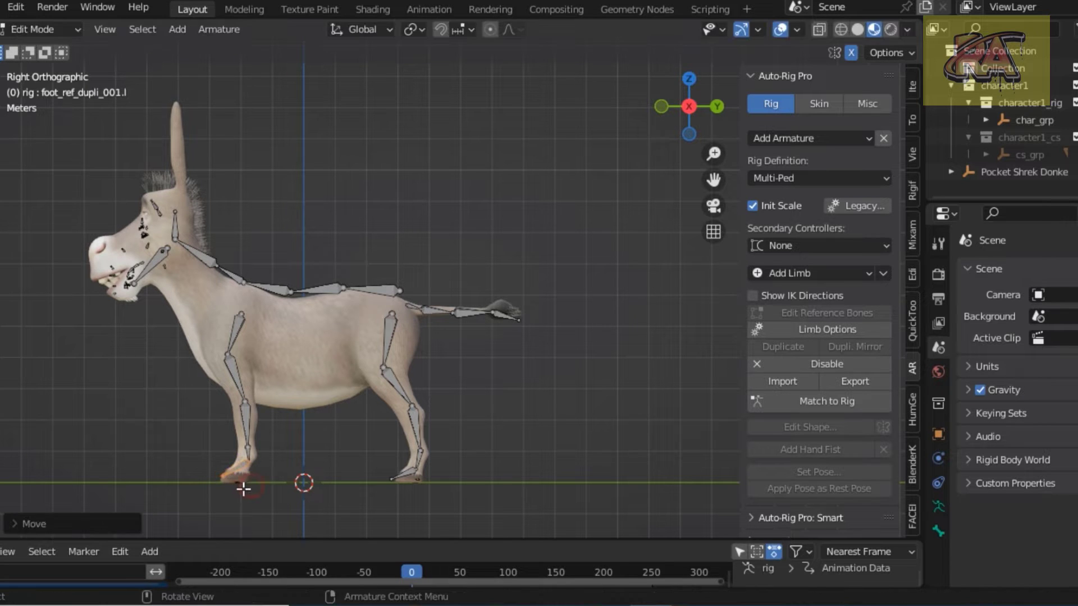
Step: Place the front foot tip and extend the toe bone forward along the hoof
{"action": "scroll", "coordinate": [243, 489], "scroll_direction": "up", "scroll_amount": 2}
{"action": "left_click_drag", "start_coordinate": [710, 189], "coordinate": [710, 140]}
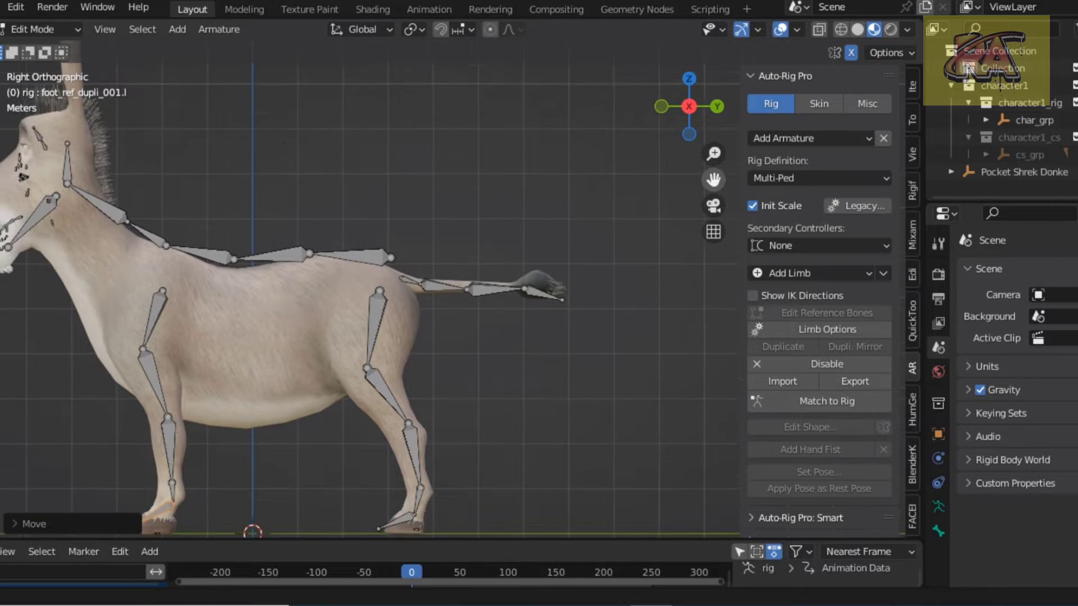
{"action": "scroll", "coordinate": [359, 292], "scroll_direction": "up", "scroll_amount": 3}
{"action": "scroll", "coordinate": [59, 401], "scroll_direction": "up", "scroll_amount": 1}
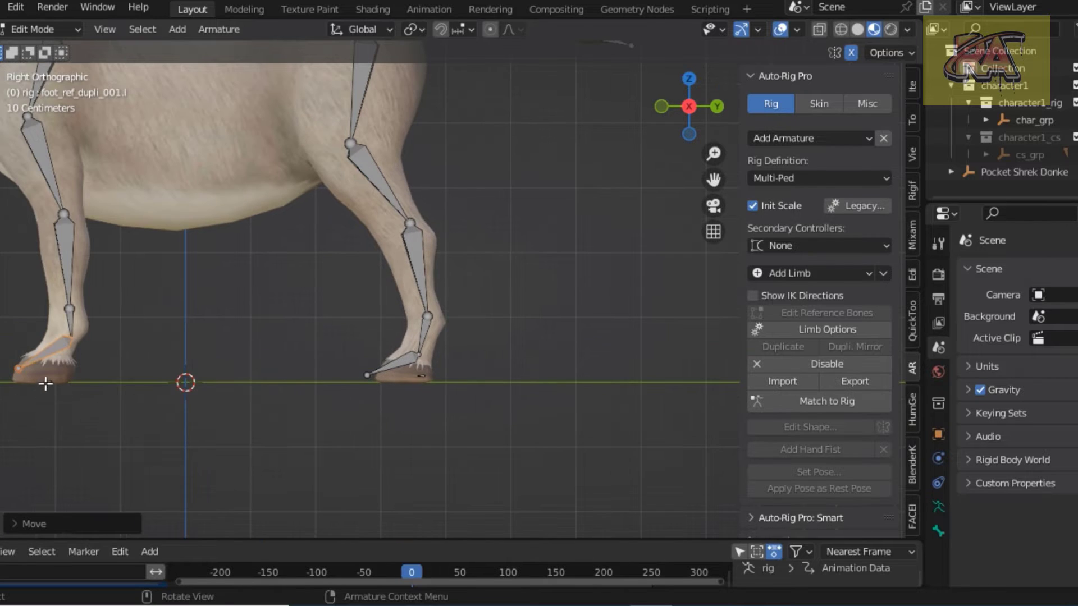
{"action": "left_click_drag", "start_coordinate": [41, 380], "coordinate": [69, 396]}
{"action": "key", "text": "g"}
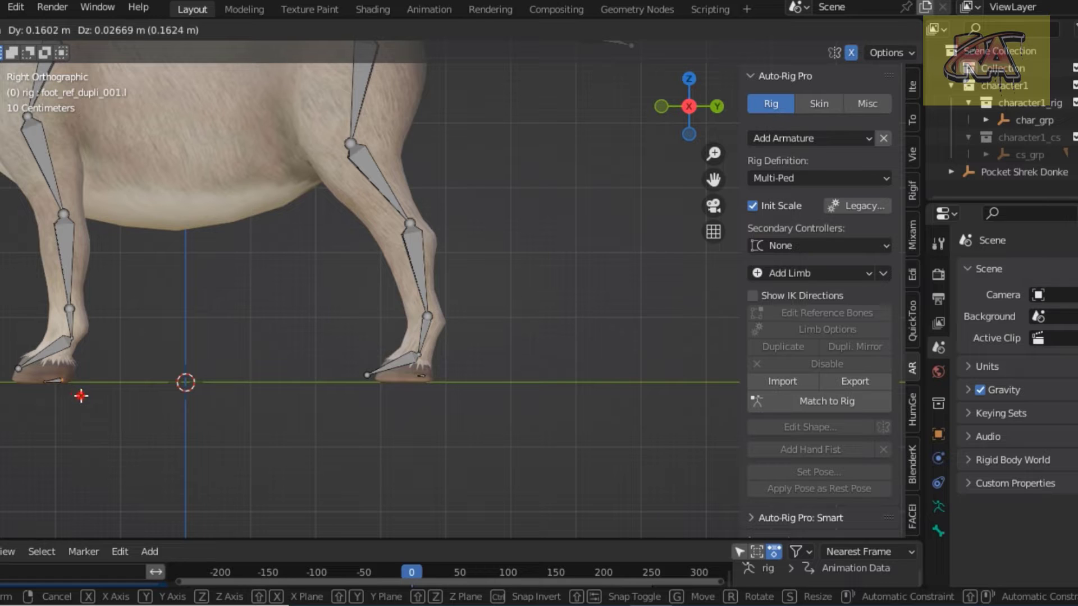
{"action": "left_click", "coordinate": [79, 392]}
{"action": "mouse_move", "coordinate": [382, 367]}
{"action": "left_mouse_down"}
{"action": "mouse_move", "coordinate": [420, 365]}
{"action": "mouse_move", "coordinate": [427, 350]}
{"action": "left_mouse_up"}
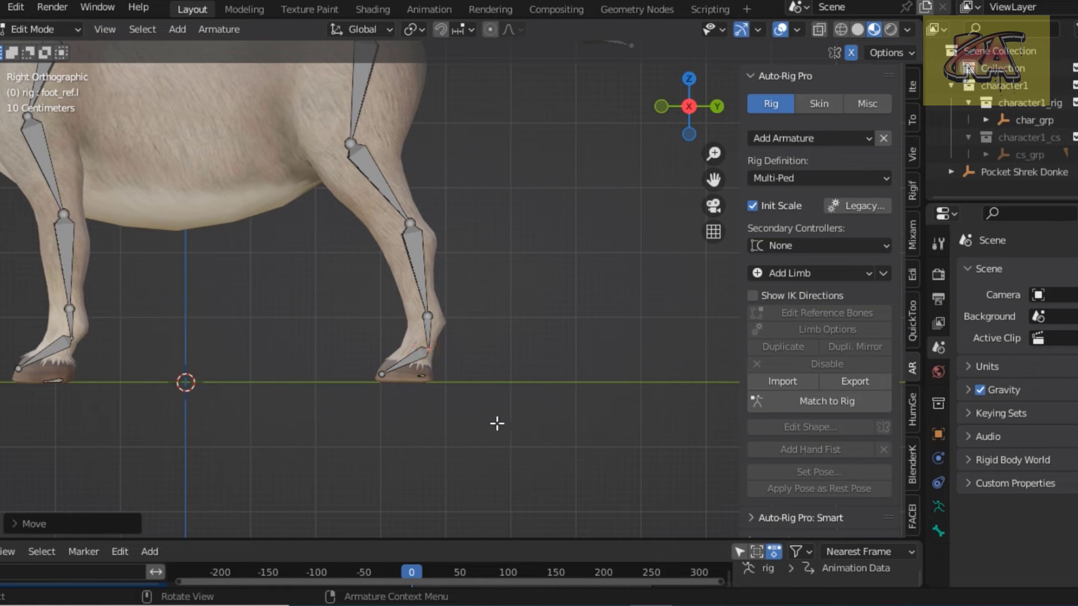
Step: From the left side, raise tail_03_ref.x so it lies along the tail tuft
{"action": "key", "text": "ctrl+KP_3"}
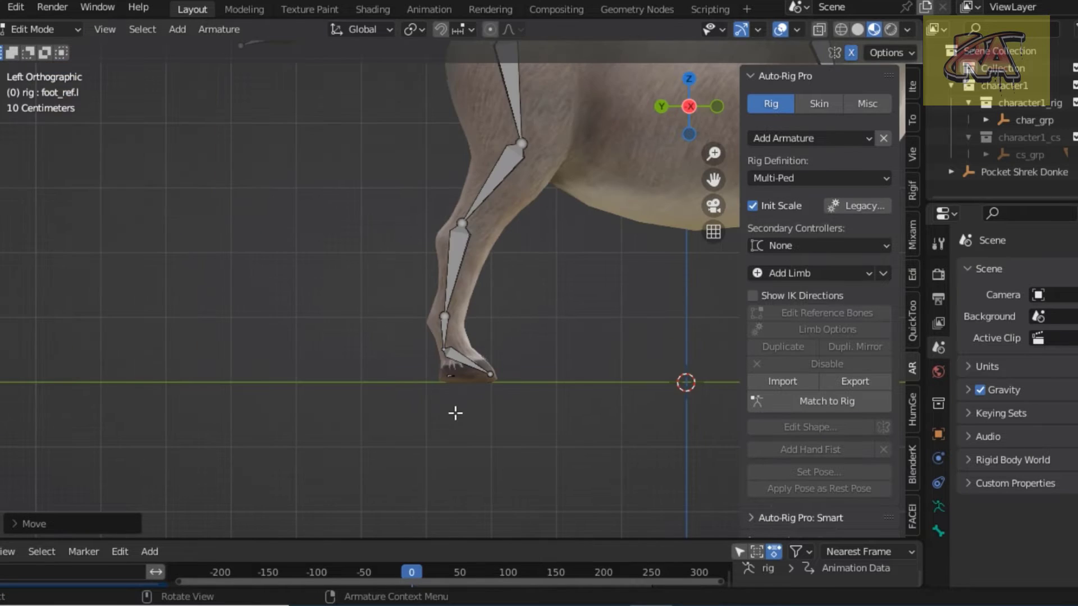
{"action": "scroll", "coordinate": [476, 404], "scroll_direction": "down", "scroll_amount": 3}
{"action": "scroll", "coordinate": [473, 401], "scroll_direction": "down", "scroll_amount": 1}
{"action": "scroll", "coordinate": [426, 353], "scroll_direction": "up", "scroll_amount": 1}
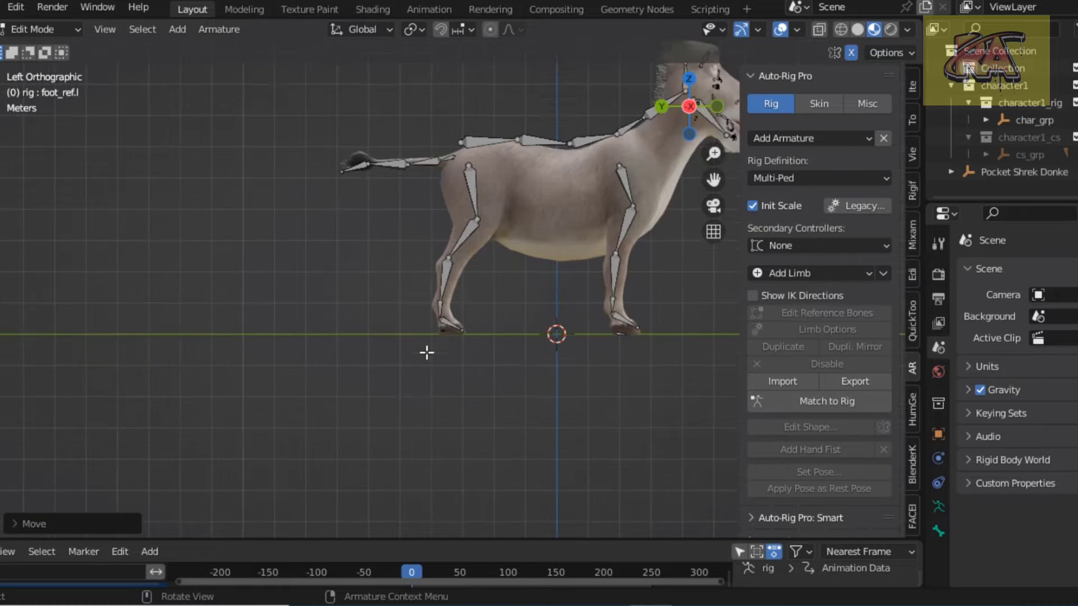
{"action": "scroll", "coordinate": [426, 354], "scroll_direction": "up", "scroll_amount": 3}
{"action": "left_click", "coordinate": [296, 79]}
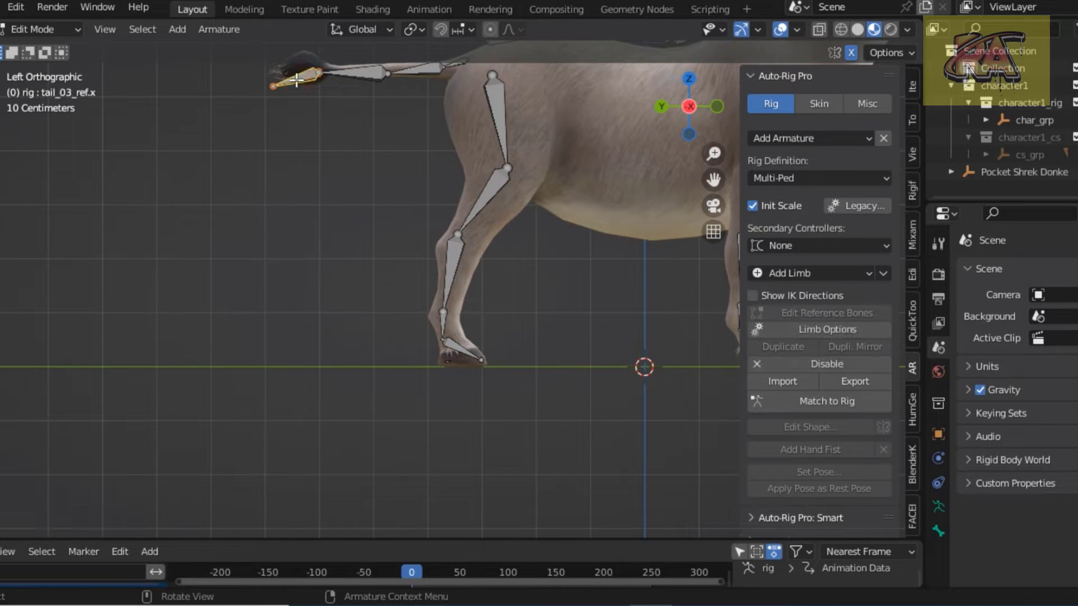
{"action": "left_click_drag", "start_coordinate": [295, 79], "coordinate": [296, 70]}
{"action": "key", "text": "g"}
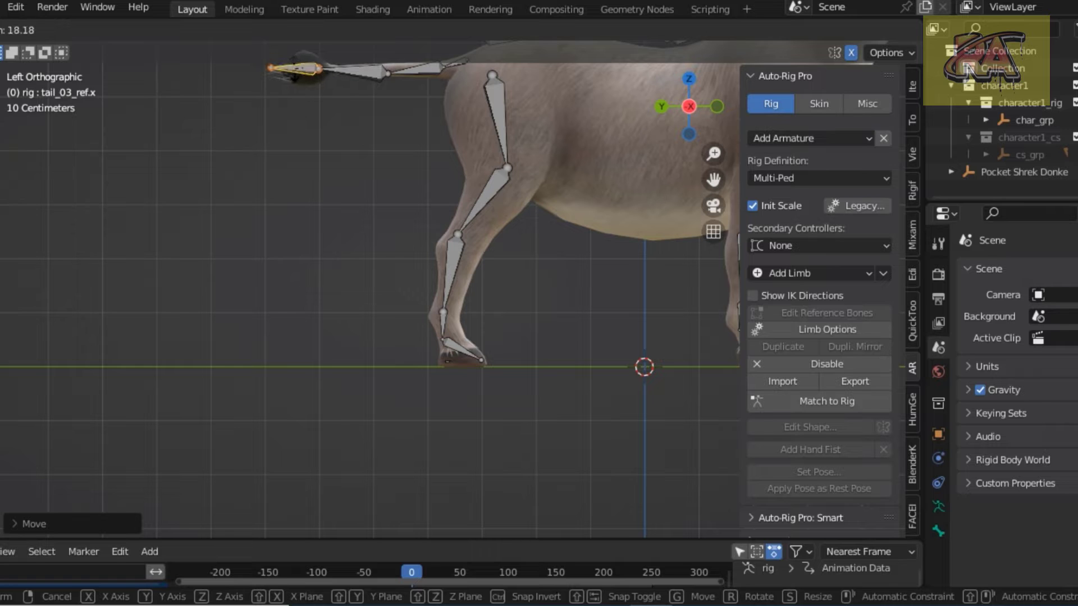
{"action": "key", "text": "Return"}
Step: Reframe the view to center the whole donkey's body
{"action": "scroll", "coordinate": [538, 258], "scroll_direction": "down", "scroll_amount": 4}
{"action": "middle_click_drag", "start_coordinate": [574, 260], "coordinate": [549, 264], "text": "shift"}
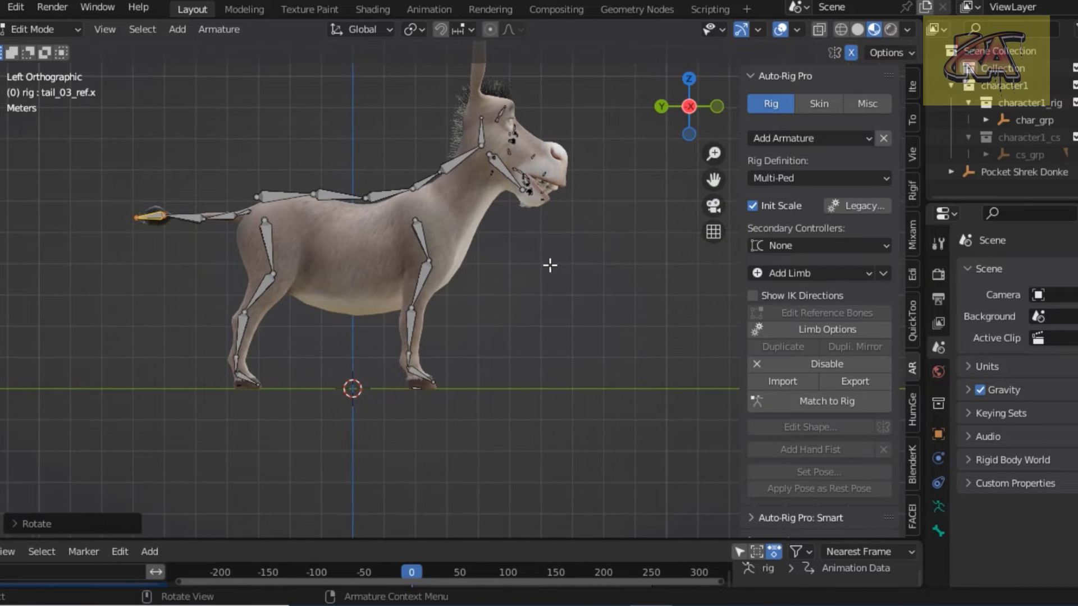
{"action": "scroll", "coordinate": [543, 268], "scroll_direction": "up", "scroll_amount": 3}
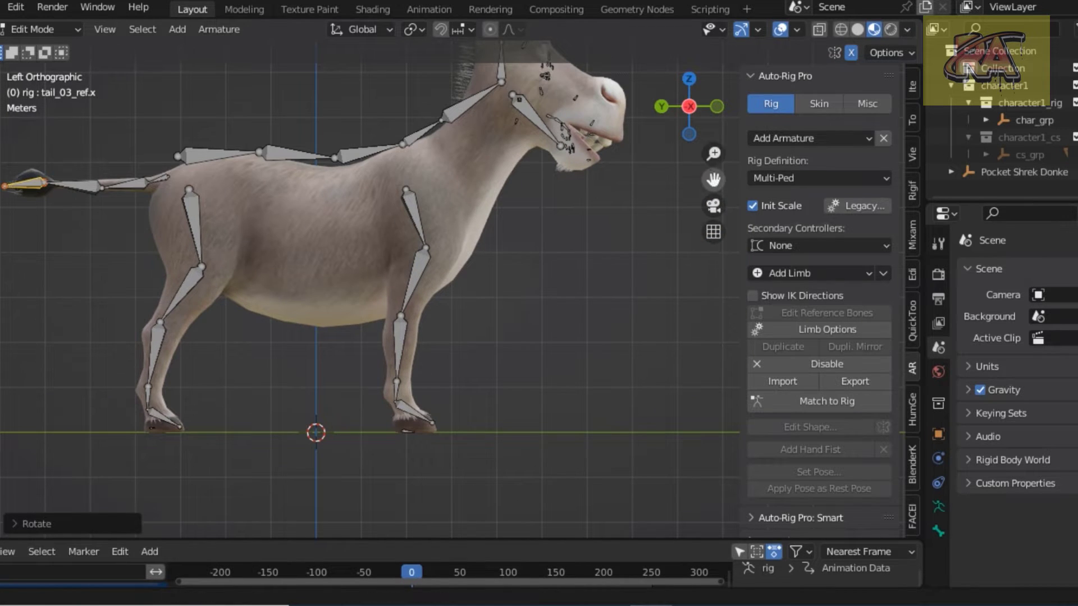
{"action": "left_click_drag", "start_coordinate": [712, 180], "coordinate": [674, 219]}
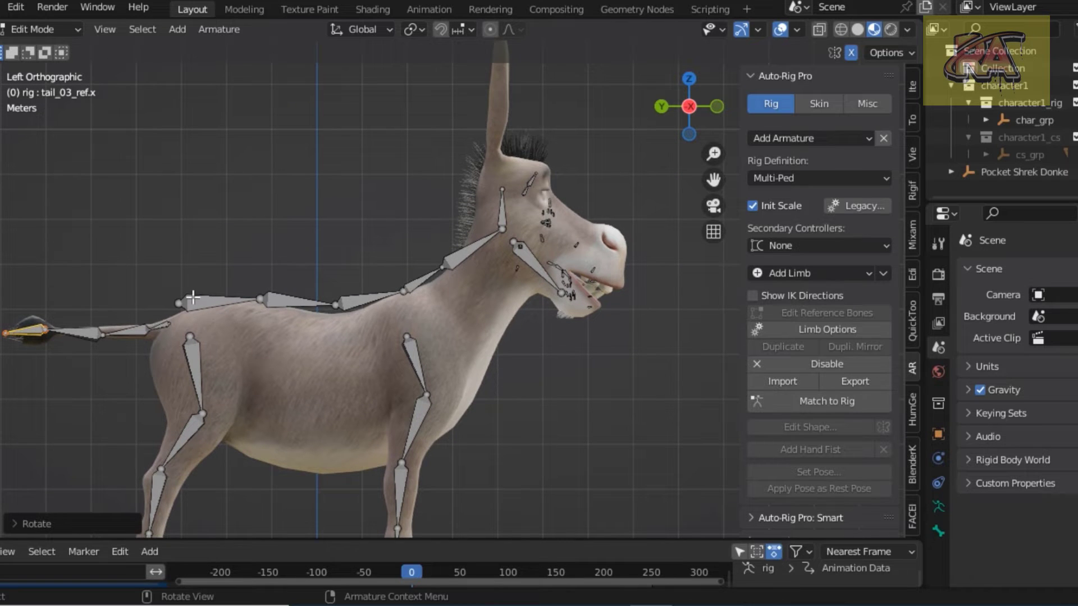
Step: Lower root_ref.x and spine_01_ref.x down into the donkey's back
{"action": "left_click", "coordinate": [208, 300]}
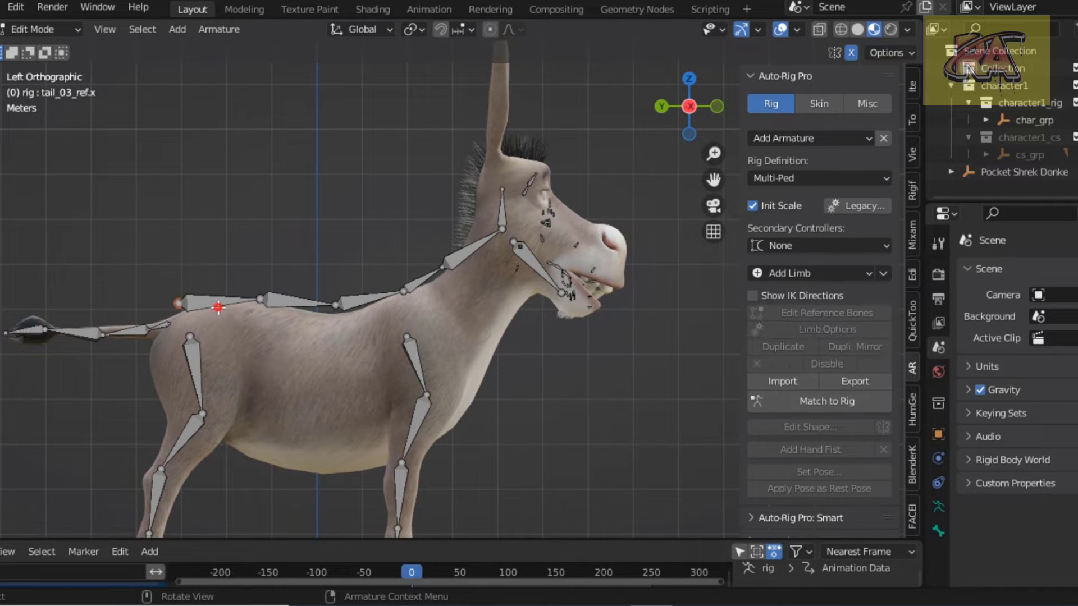
{"action": "key", "text": "g"}
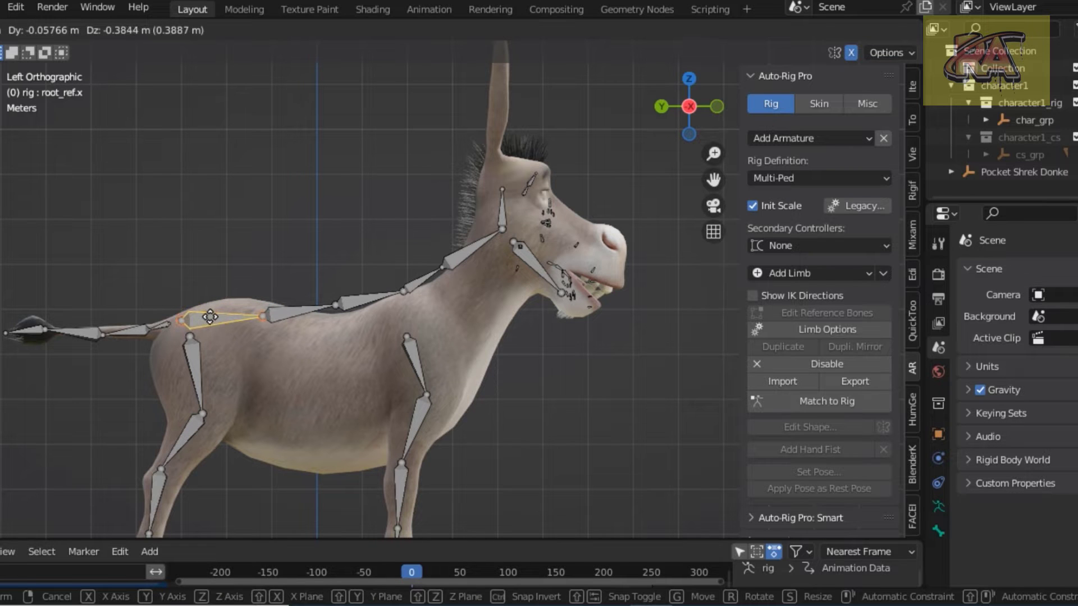
{"action": "left_click", "coordinate": [283, 319]}
{"action": "key", "text": "g"}
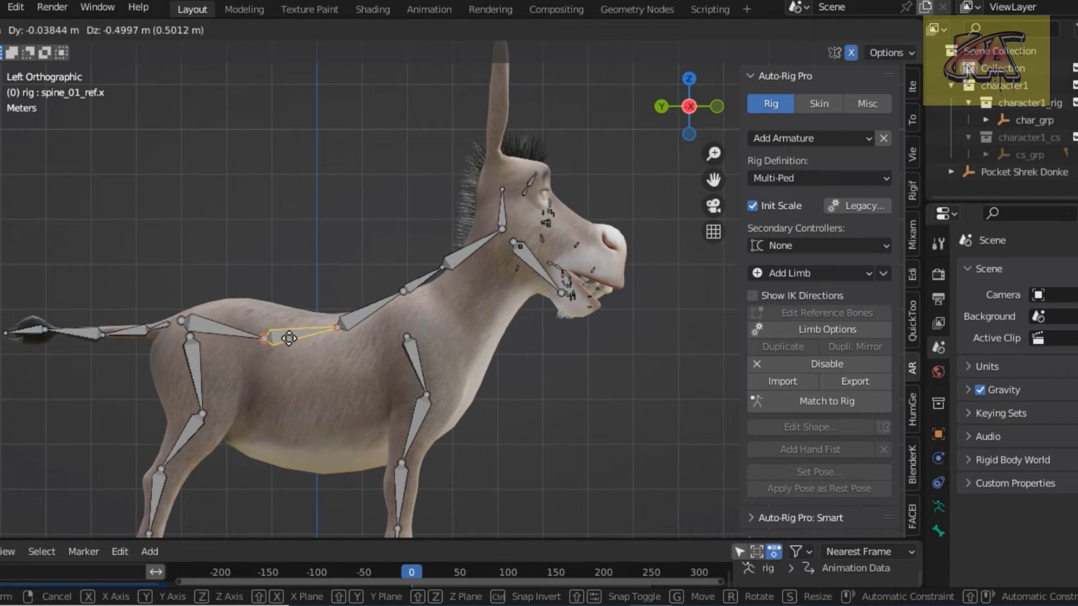
{"action": "left_click", "coordinate": [317, 336]}
Step: Move spine_02_ref.x, spine_03_ref.x and neck_ref.x down inside the back and neck
{"action": "left_click", "coordinate": [362, 316]}
{"action": "key", "text": "g"}
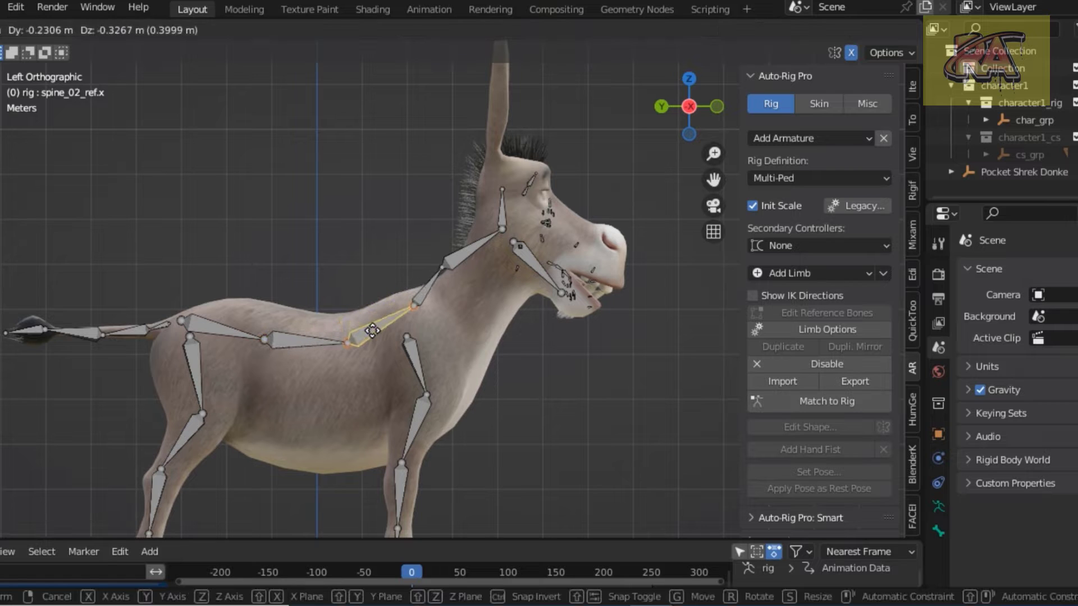
{"action": "left_click", "coordinate": [416, 303]}
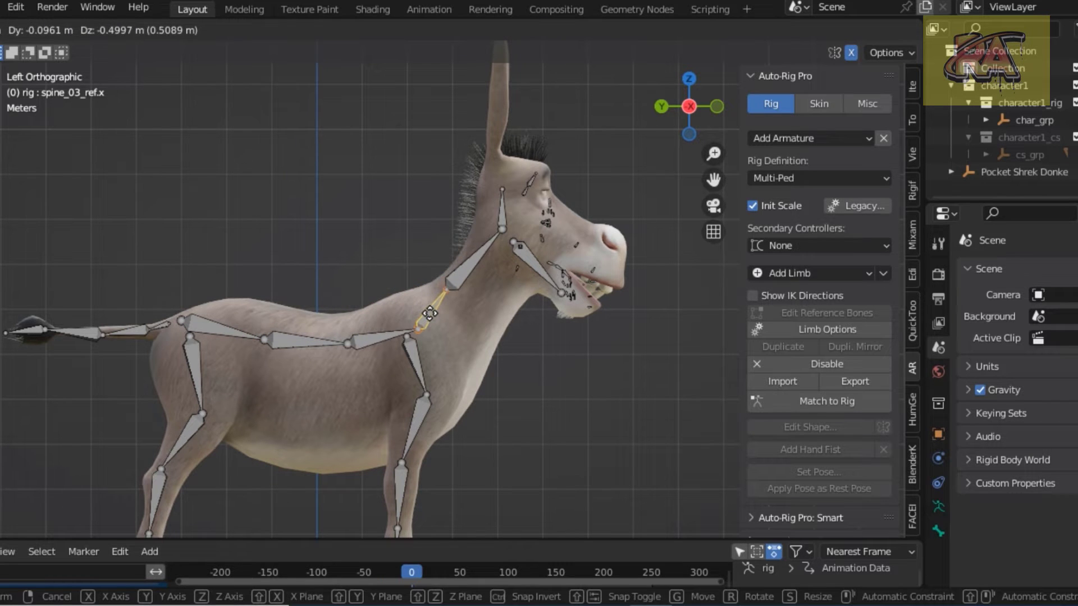
{"action": "left_click_drag", "start_coordinate": [429, 305], "coordinate": [426, 310]}
{"action": "left_click", "coordinate": [426, 310]}
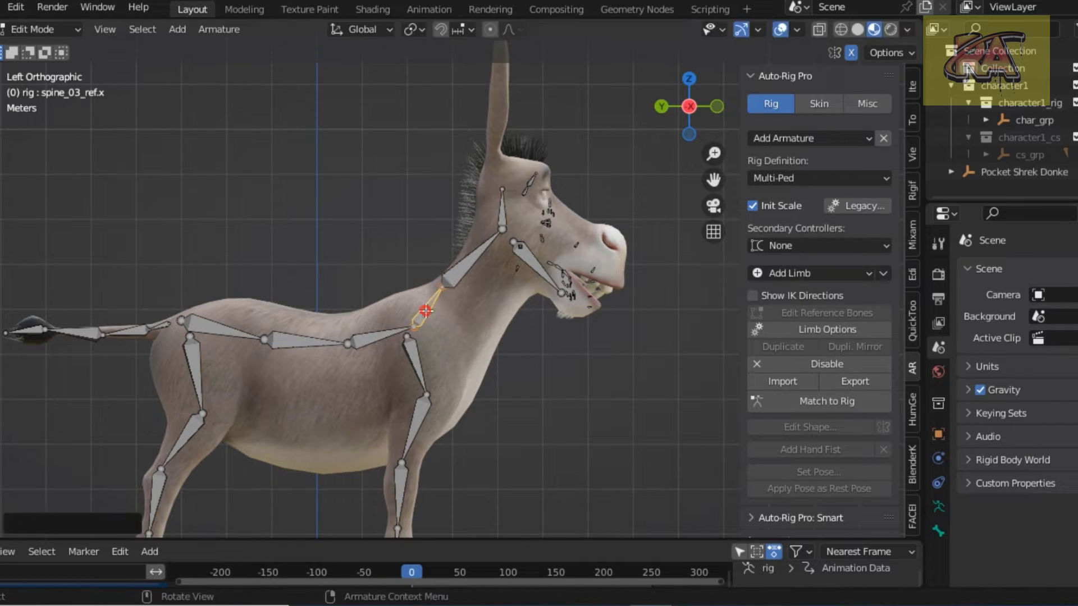
{"action": "left_click_drag", "start_coordinate": [459, 275], "coordinate": [463, 292]}
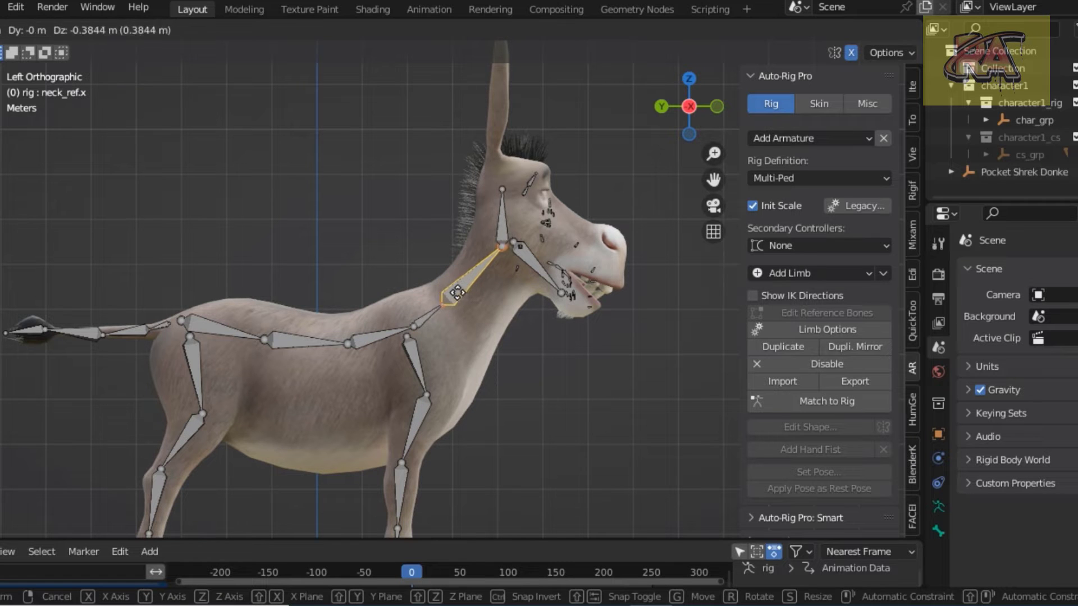
{"action": "left_click", "coordinate": [454, 294]}
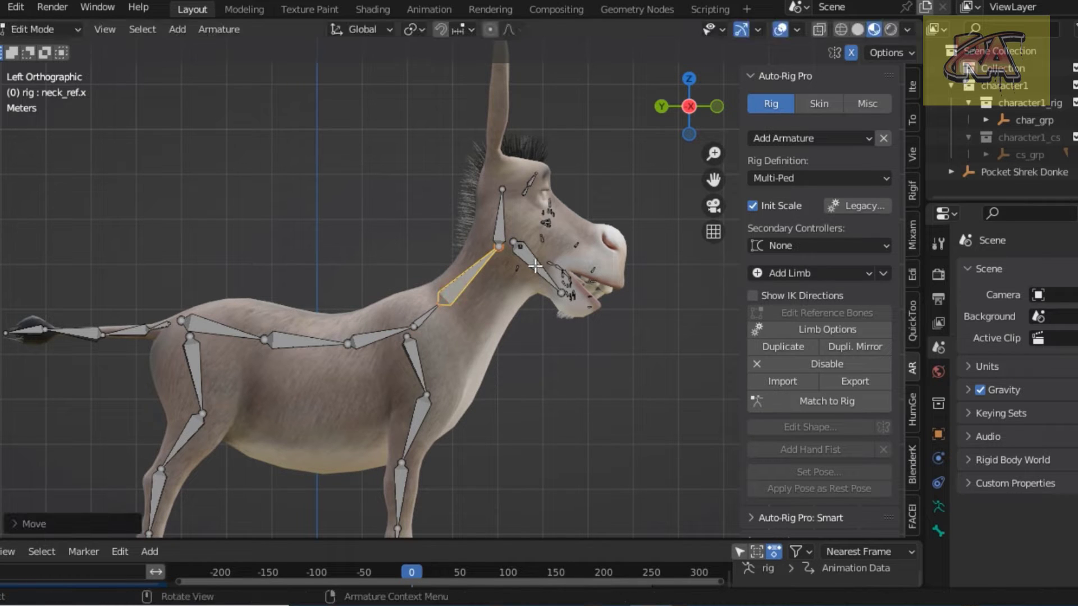
Step: Raise head_ref.x into the head and move and enlarge jaw_ref.x along the jaw
{"action": "scroll", "coordinate": [534, 267], "scroll_direction": "up", "scroll_amount": 1}
{"action": "scroll", "coordinate": [534, 267], "scroll_direction": "up", "scroll_amount": 1}
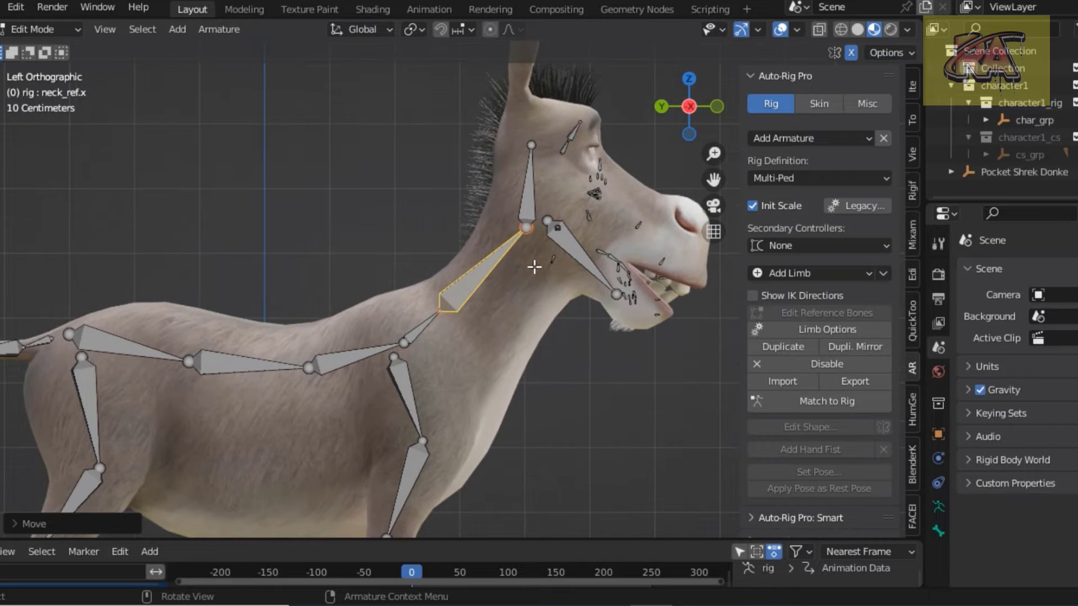
{"action": "left_click_drag", "start_coordinate": [714, 180], "coordinate": [574, 226]}
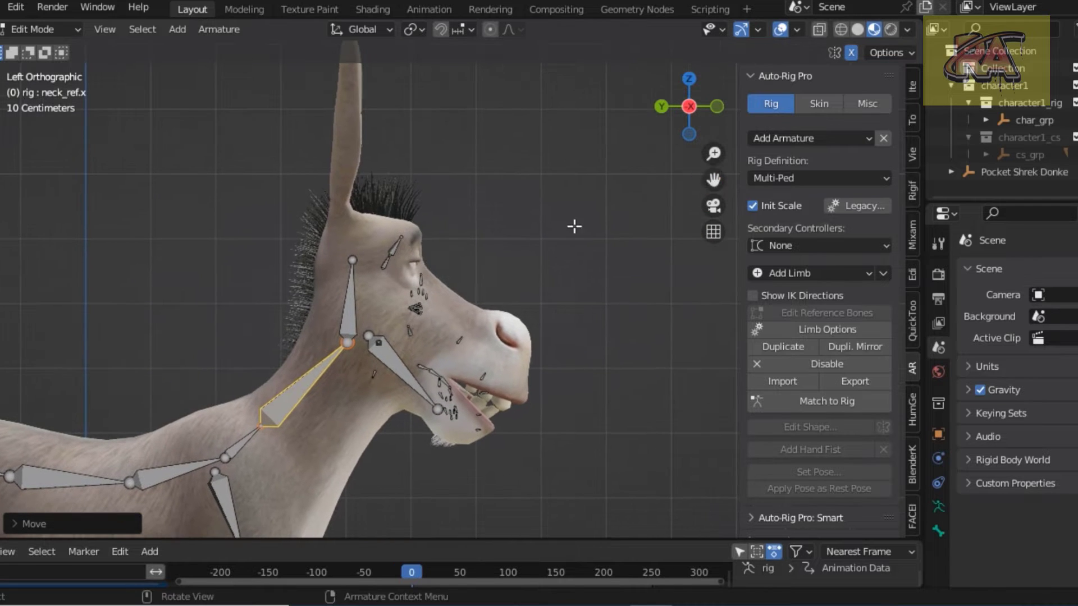
{"action": "left_click_drag", "start_coordinate": [346, 304], "coordinate": [346, 292]}
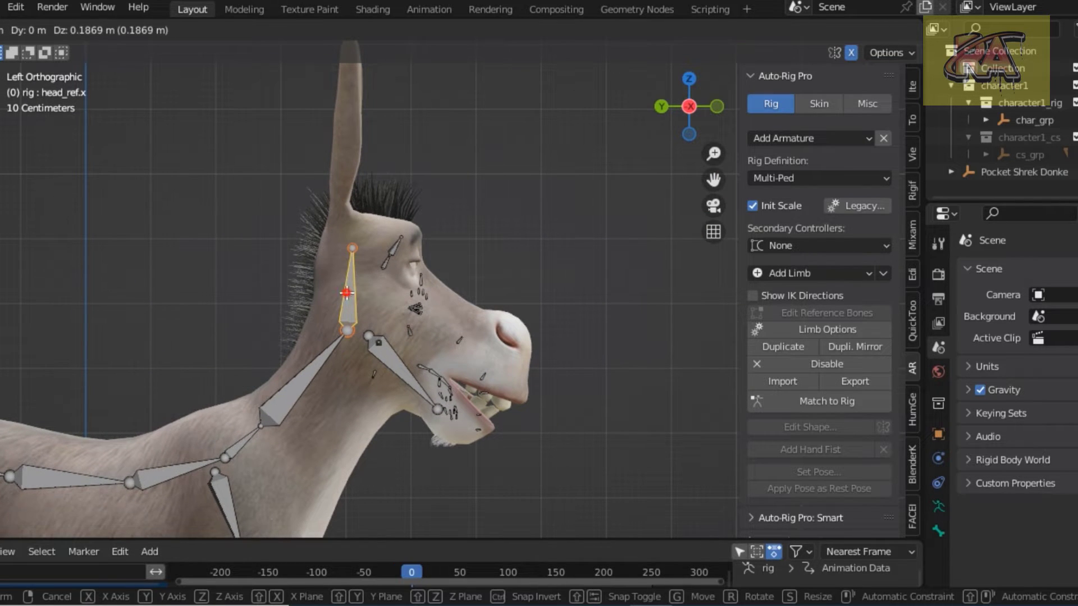
{"action": "left_click_drag", "start_coordinate": [392, 364], "coordinate": [404, 327]}
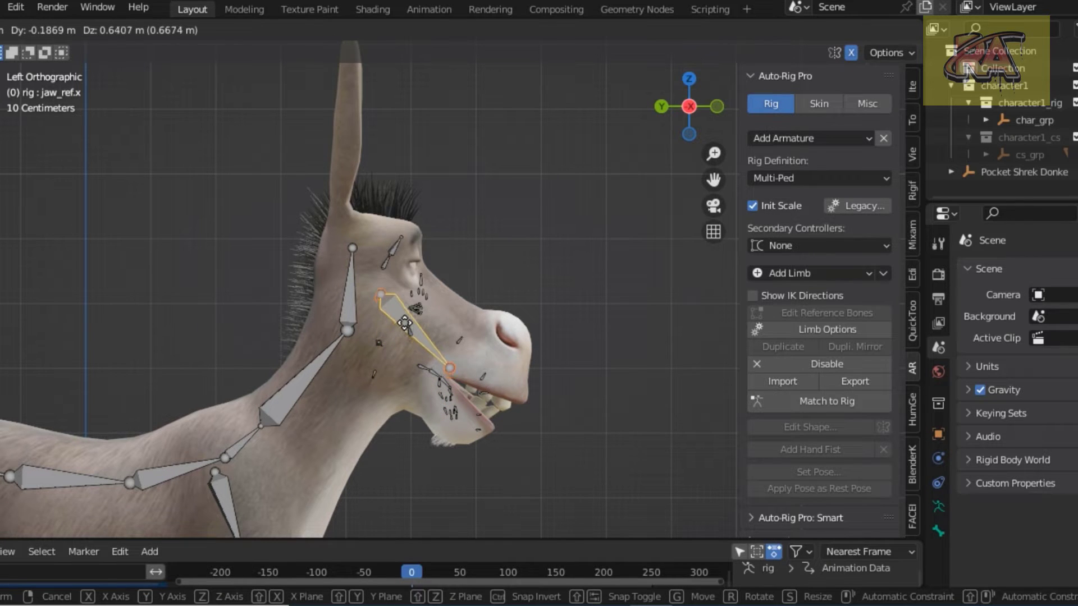
{"action": "left_click_drag", "start_coordinate": [404, 327], "coordinate": [405, 320]}
{"action": "key", "text": "s"}
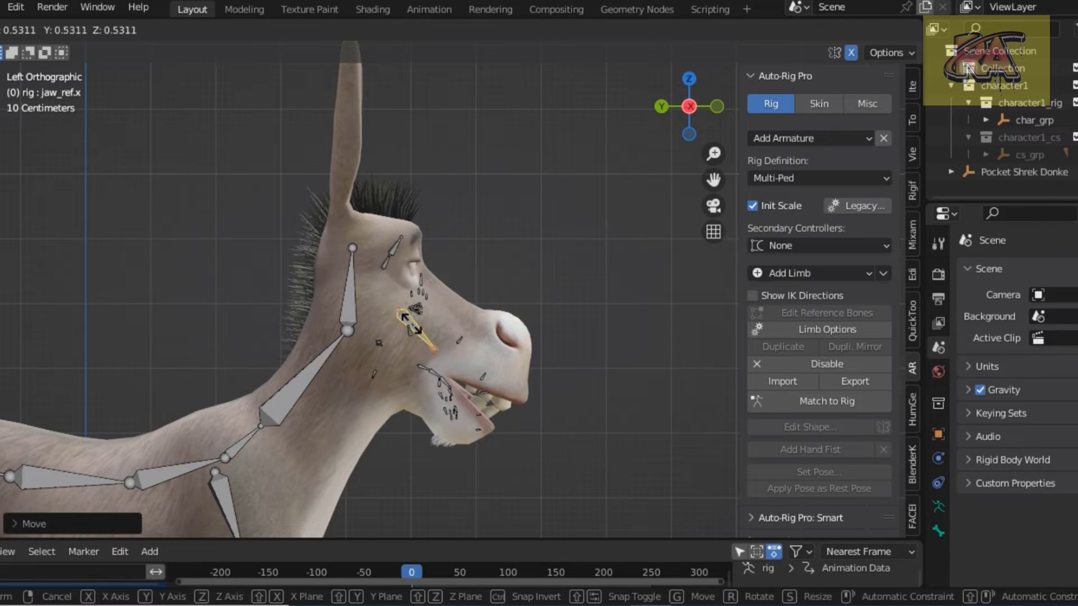
{"action": "left_click", "coordinate": [400, 314]}
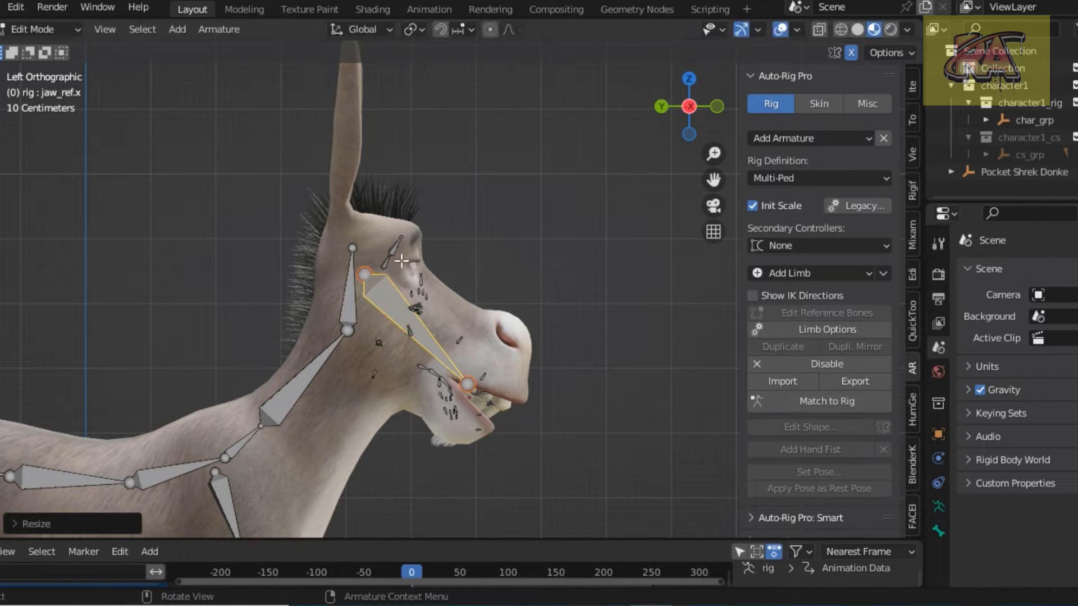
{"action": "key", "text": "KP_1"}
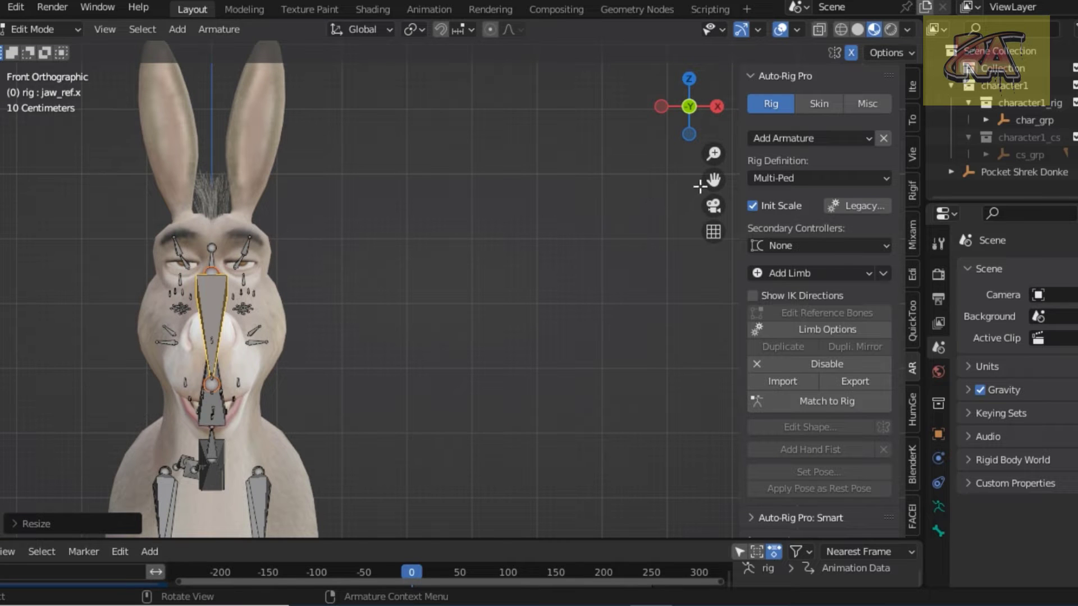
Step: Box-select the ear reference bones and move them up onto the ear
{"action": "scroll", "coordinate": [422, 285], "scroll_direction": "up", "scroll_amount": 5}
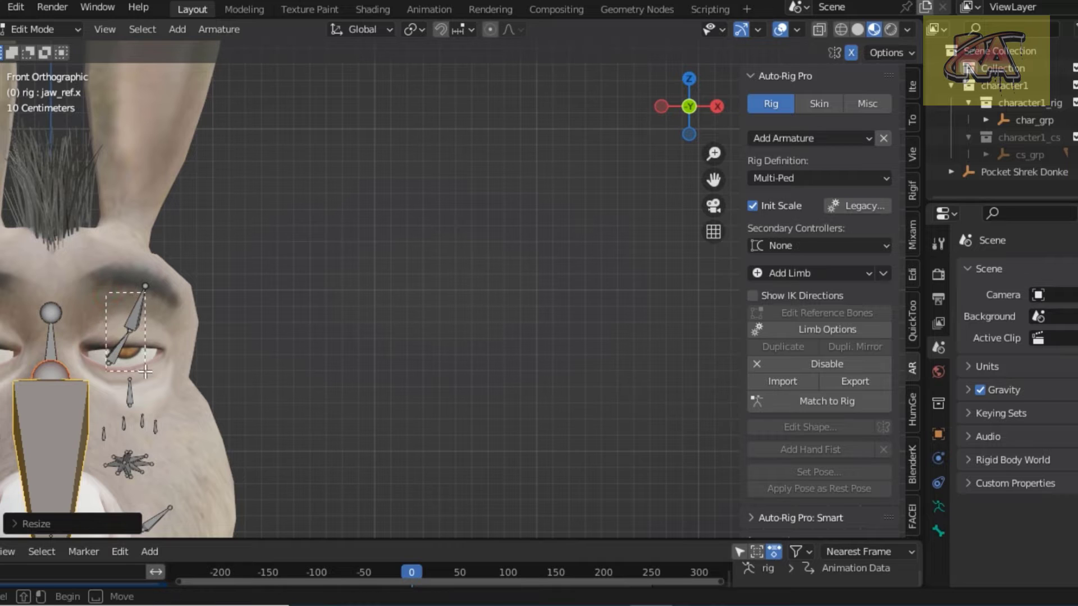
{"action": "left_click", "coordinate": [142, 349]}
{"action": "left_click", "coordinate": [135, 315]}
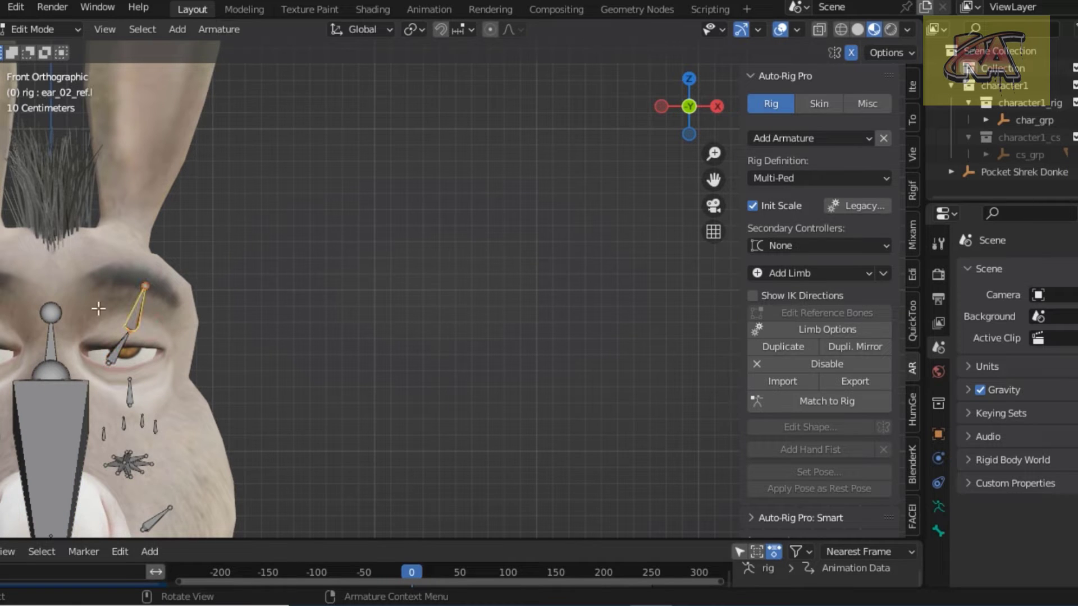
{"action": "left_click", "coordinate": [112, 270]}
{"action": "key", "text": "b"}
{"action": "left_click_drag", "start_coordinate": [94, 253], "coordinate": [148, 365]}
{"action": "key", "text": "g"}
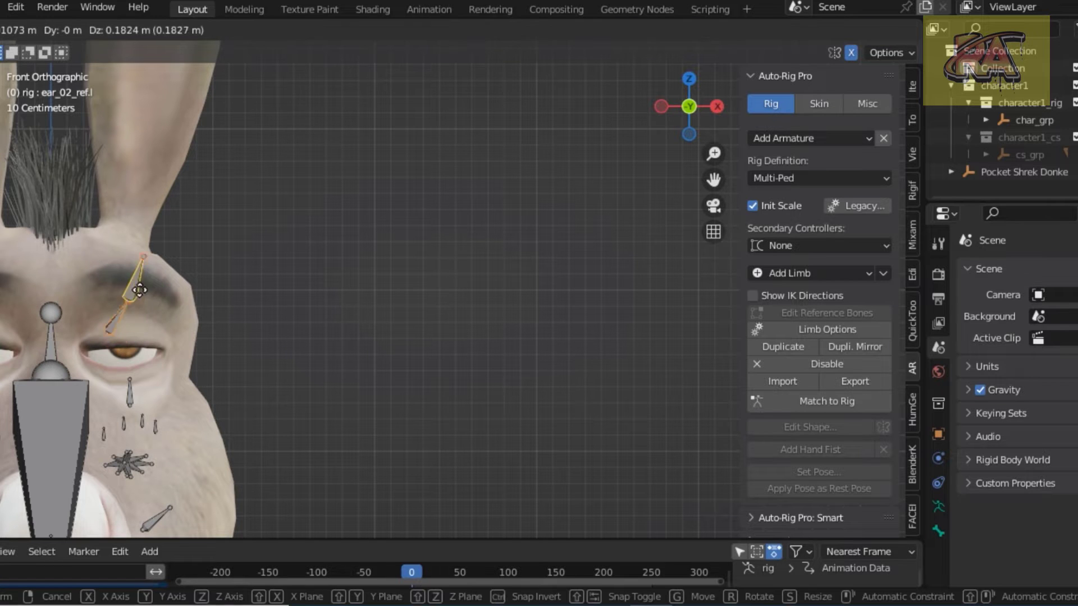
{"action": "left_click", "coordinate": [161, 228]}
Step: Scale the ear bones to ear length and move them up into the ears
{"action": "scroll", "coordinate": [161, 228], "scroll_direction": "down", "scroll_amount": 5}
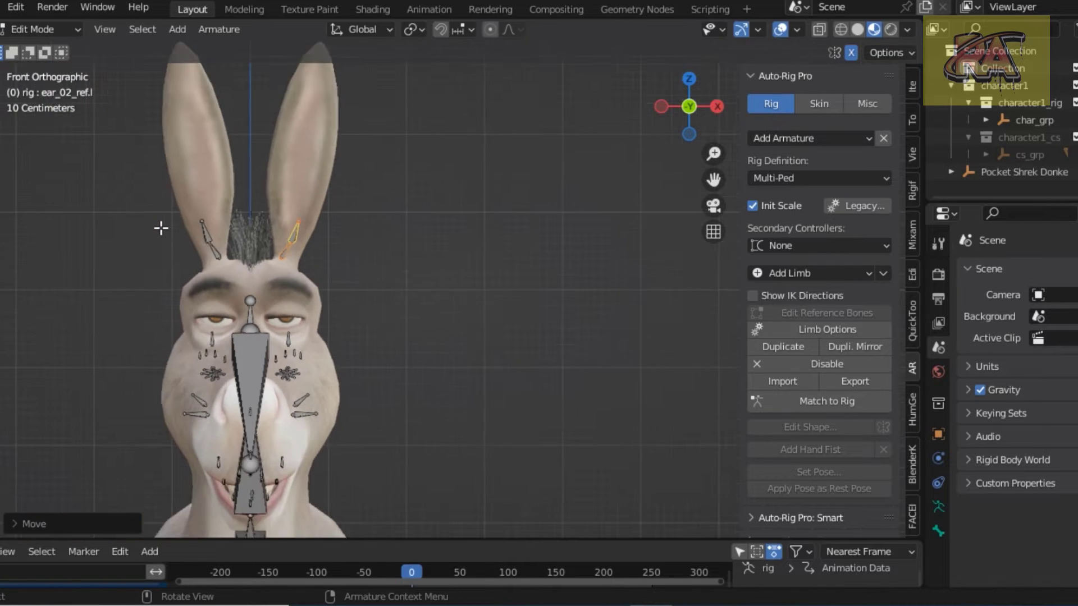
{"action": "scroll", "coordinate": [282, 253], "scroll_direction": "down", "scroll_amount": 1}
{"action": "key", "text": "s"}
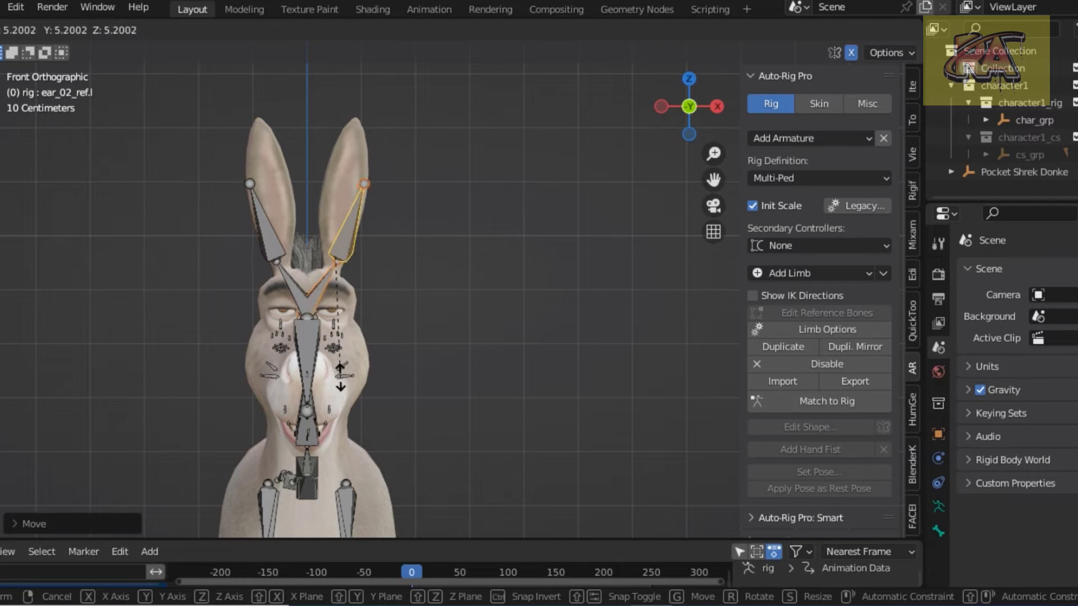
{"action": "left_click", "coordinate": [340, 376]}
{"action": "key", "text": "g"}
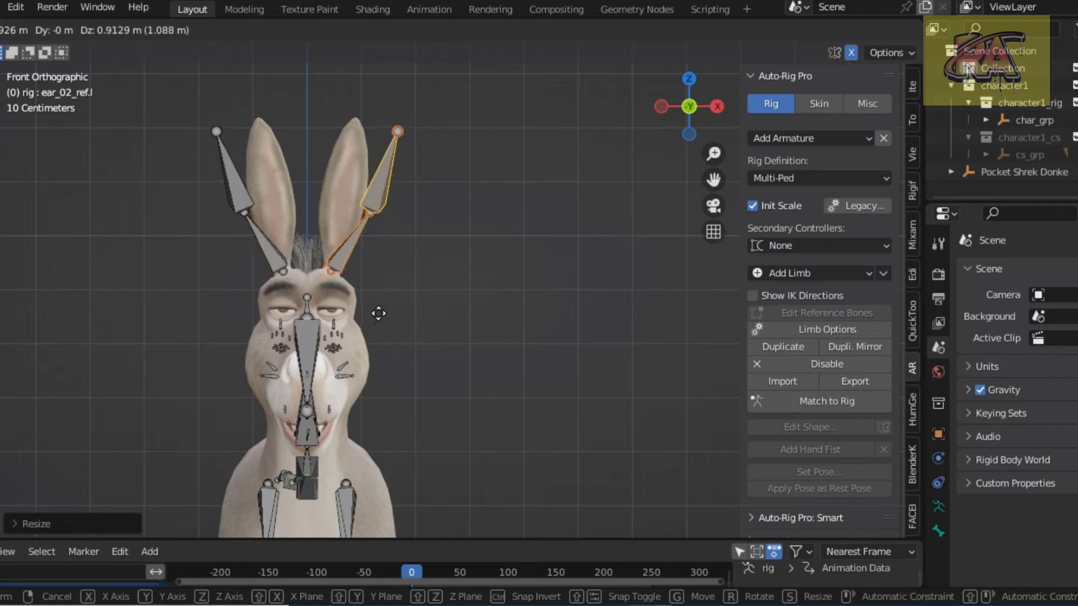
{"action": "left_click", "coordinate": [378, 314]}
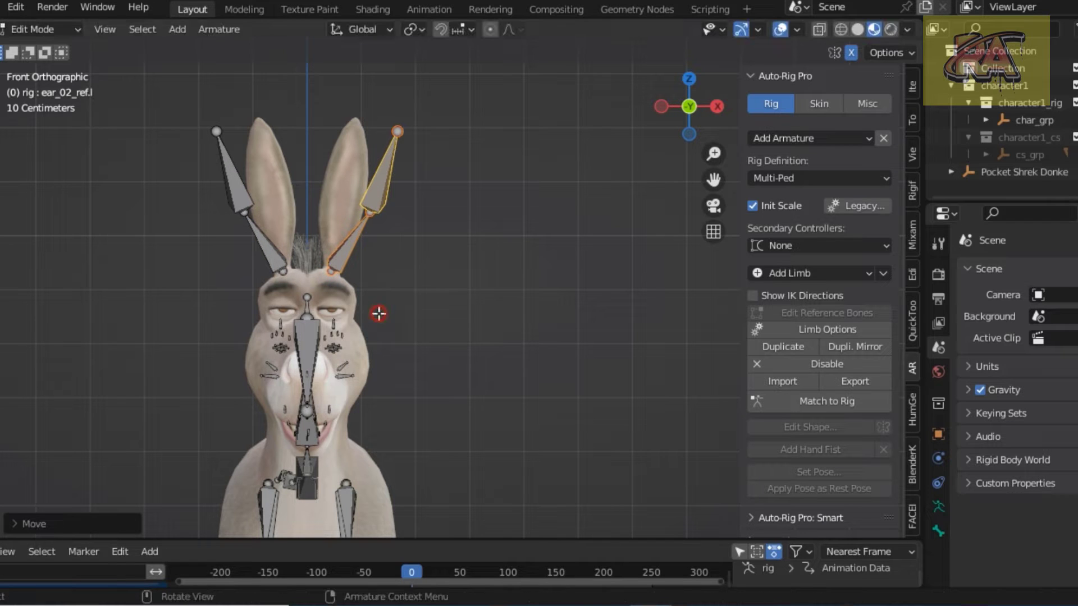
Step: Move the ear_01/ear_02 joint and the ear tips inward to fit inside the ears
{"action": "left_click", "coordinate": [370, 215]}
{"action": "key", "text": "g"}
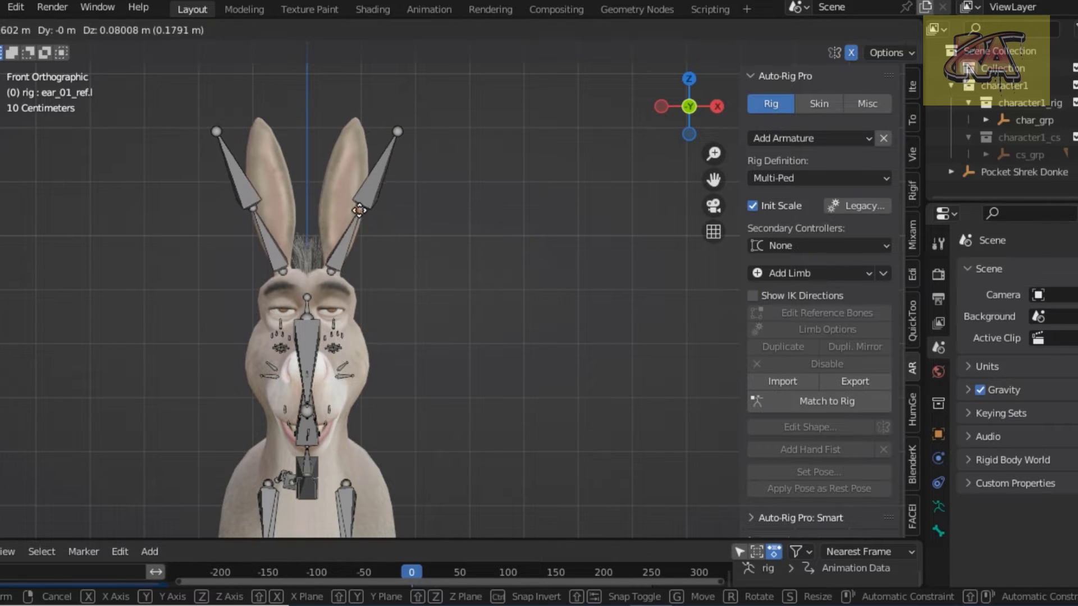
{"action": "left_click", "coordinate": [345, 212]}
{"action": "left_click", "coordinate": [397, 131]}
{"action": "key", "text": "g"}
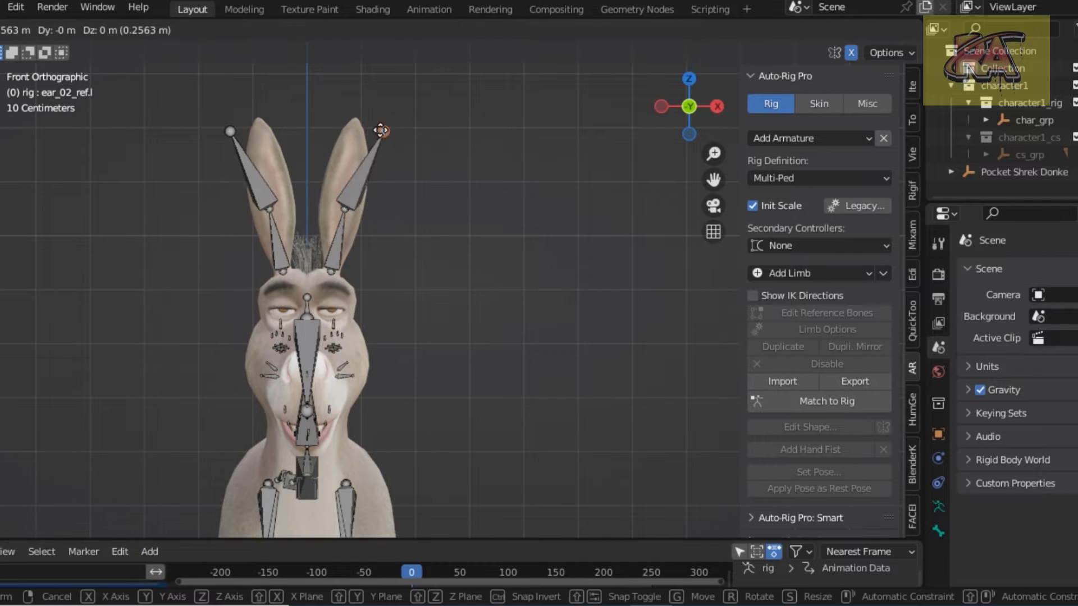
{"action": "left_click", "coordinate": [355, 130]}
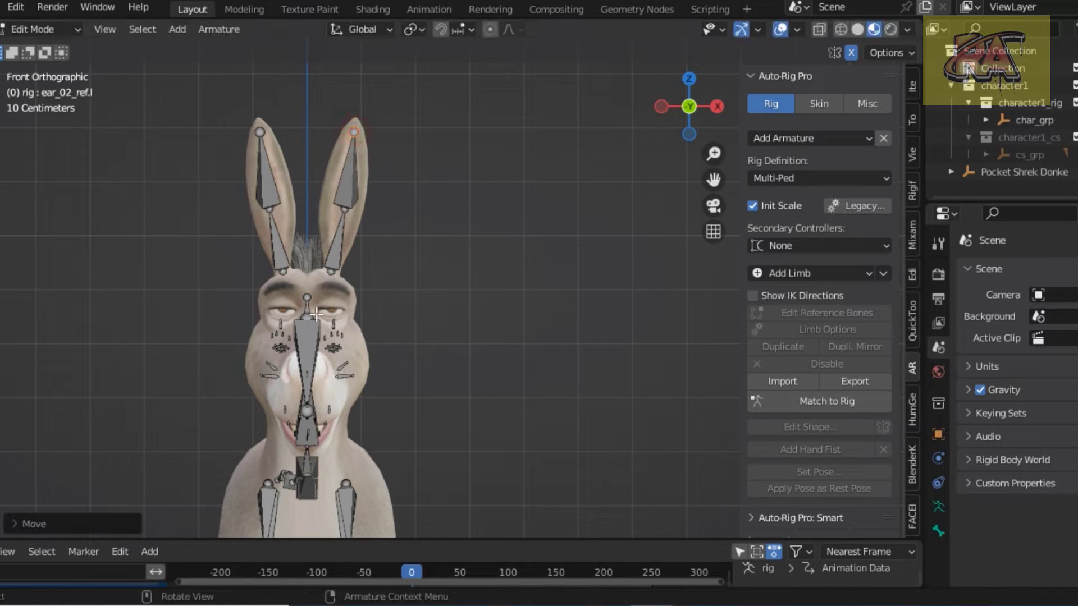
{"action": "scroll", "coordinate": [317, 318], "scroll_direction": "up", "scroll_amount": 2}
Step: Move the cheek bone cluster up onto the donkey's left eye
{"action": "scroll", "coordinate": [317, 318], "scroll_direction": "up", "scroll_amount": 2}
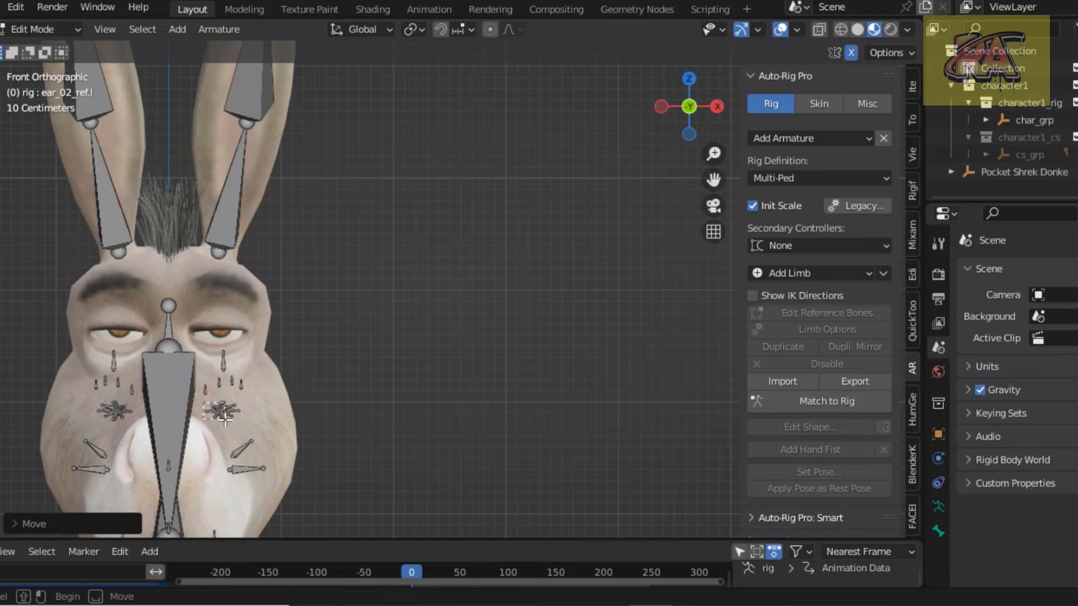
{"action": "left_click_drag", "start_coordinate": [203, 402], "coordinate": [241, 426]}
{"action": "key", "text": "g"}
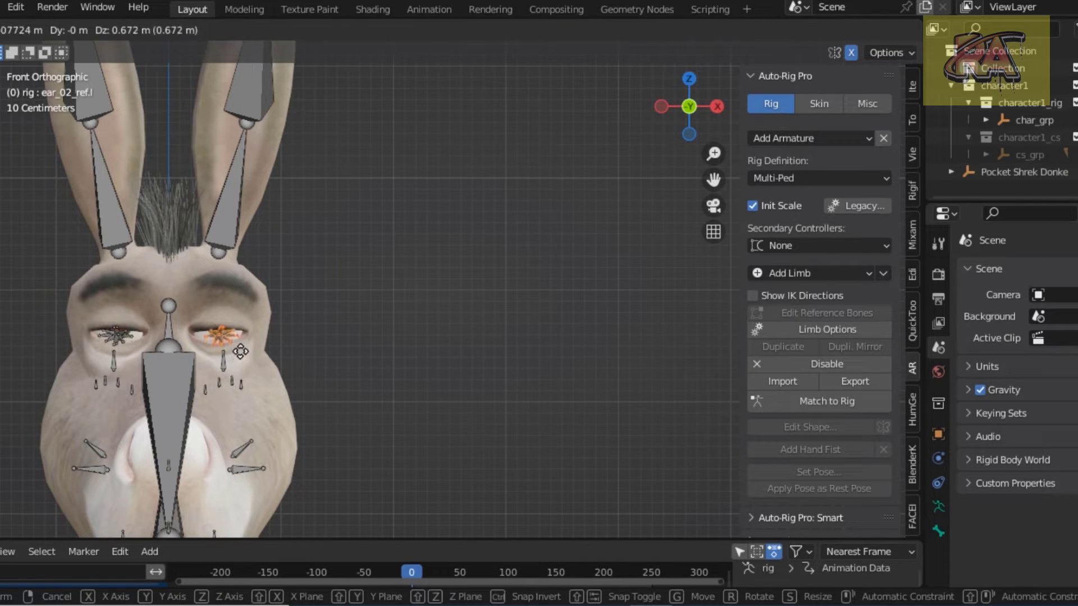
{"action": "left_click", "coordinate": [240, 352]}
Step: Frame both eyes and the nose, then box-select the misplaced eyebrow bones under the left eye
{"action": "left_click_drag", "start_coordinate": [247, 406], "coordinate": [202, 378]}
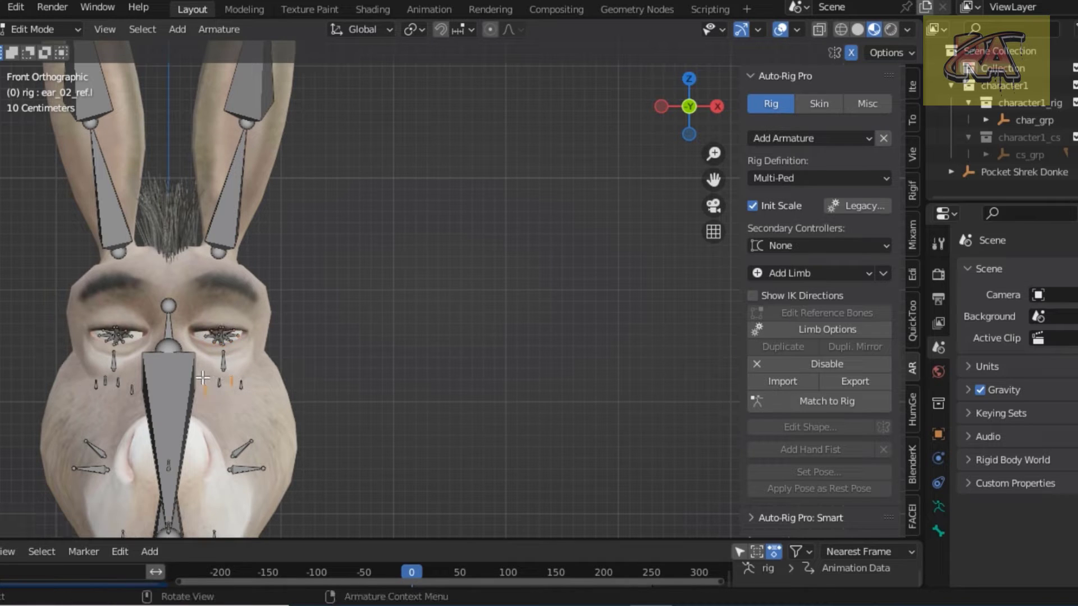
{"action": "left_click", "coordinate": [230, 406]}
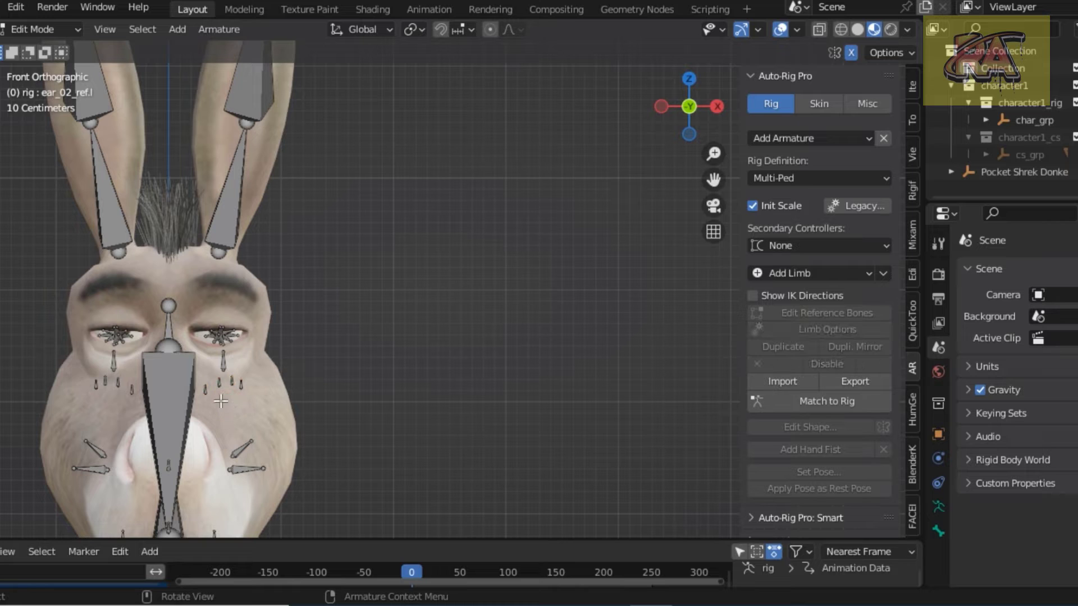
{"action": "left_click_drag", "start_coordinate": [256, 404], "coordinate": [204, 374]}
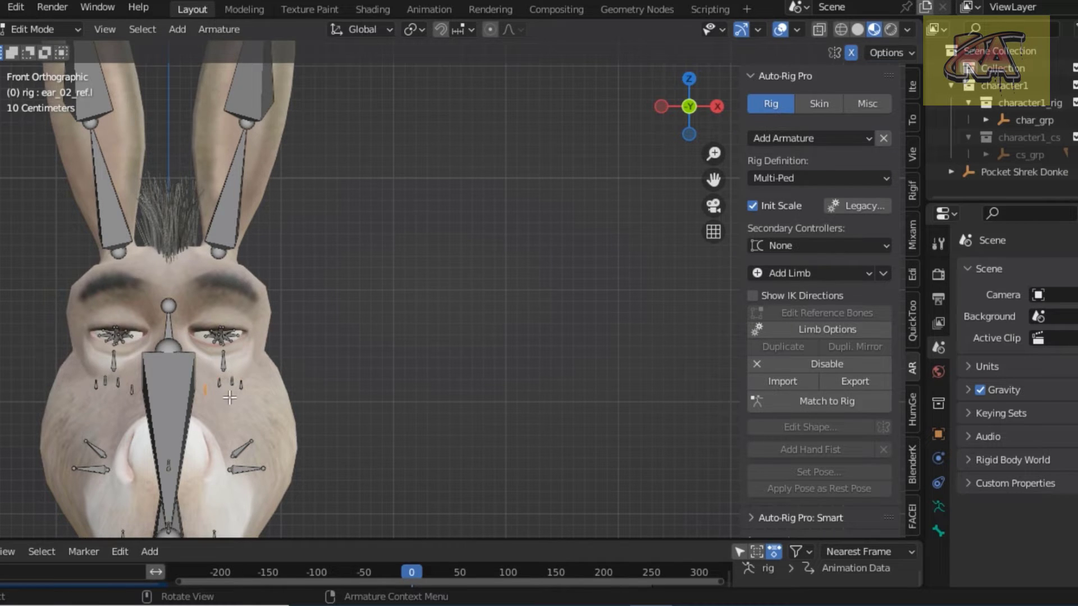
{"action": "scroll", "coordinate": [229, 397], "scroll_direction": "up", "scroll_amount": 2}
{"action": "scroll", "coordinate": [240, 409], "scroll_direction": "up", "scroll_amount": 2}
{"action": "left_click_drag", "start_coordinate": [713, 180], "coordinate": [190, 316]}
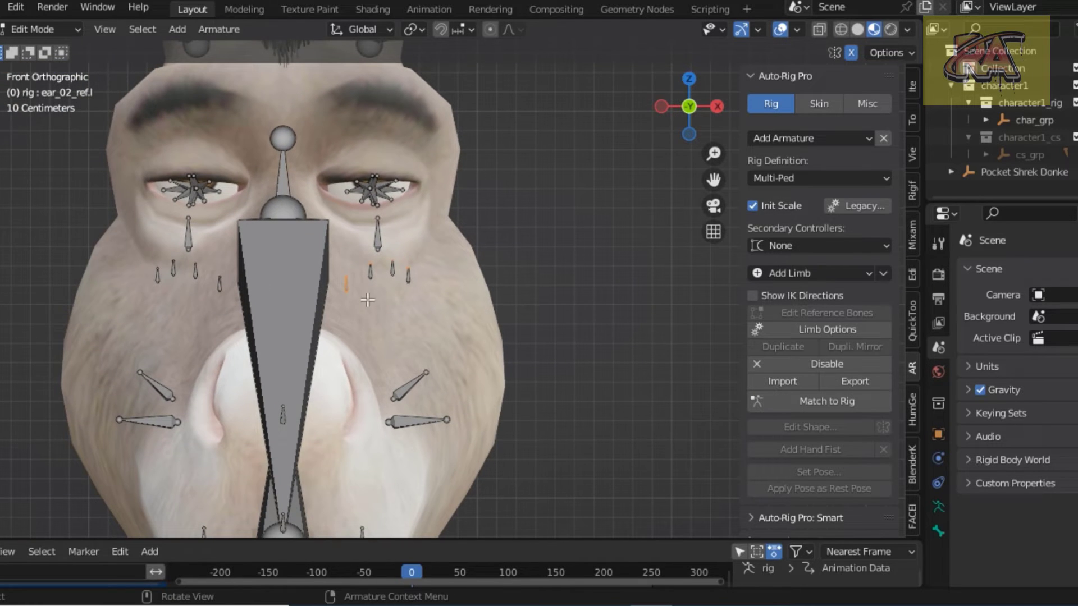
{"action": "left_click", "coordinate": [439, 303]}
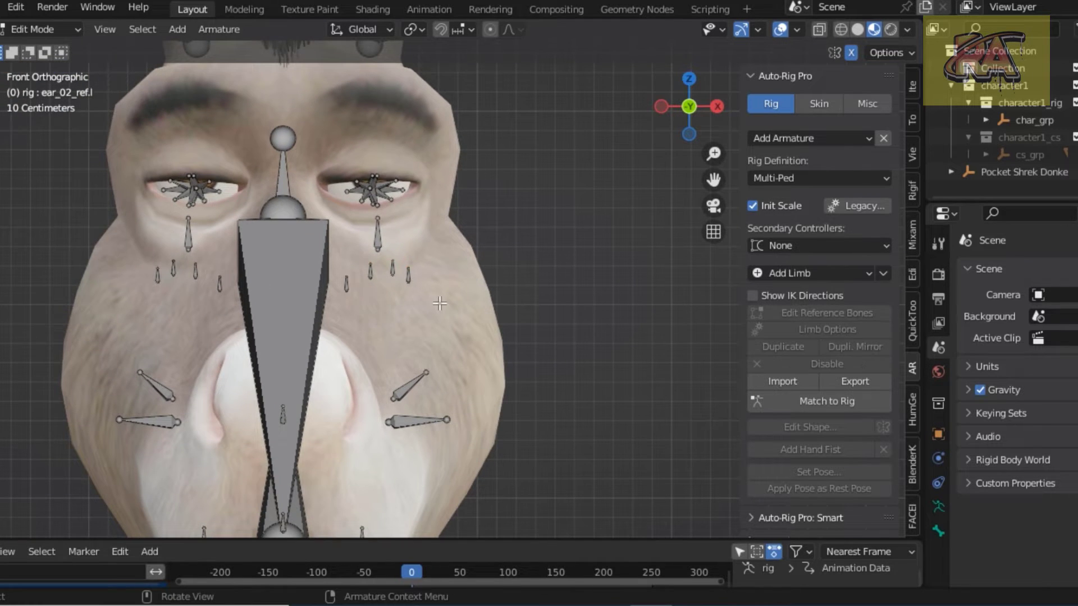
{"action": "scroll", "coordinate": [403, 315], "scroll_direction": "up", "scroll_amount": 1}
{"action": "left_click_drag", "start_coordinate": [433, 300], "coordinate": [323, 252]}
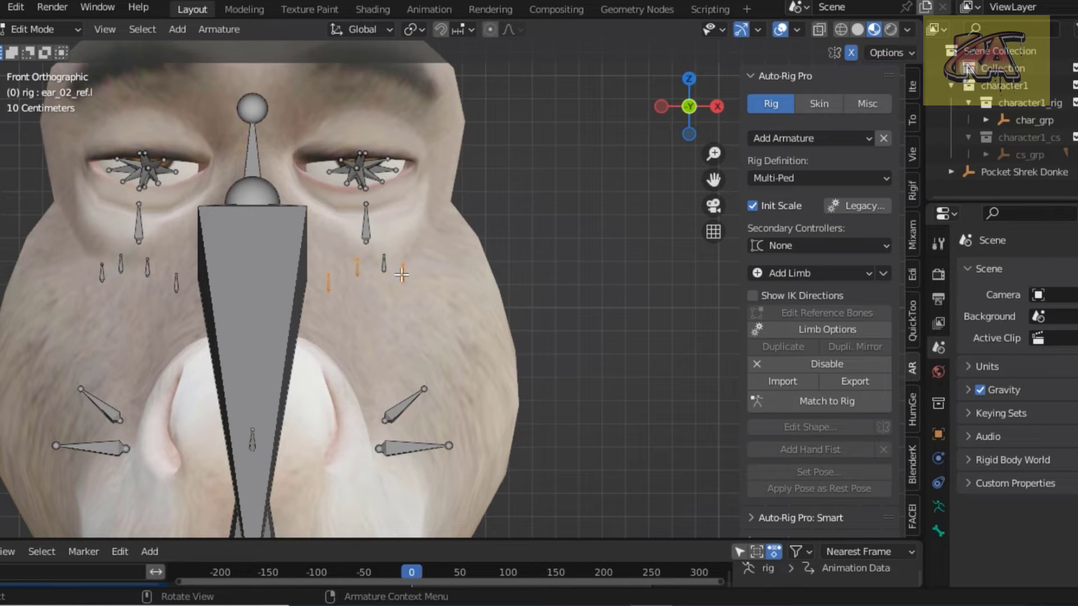
Step: Add eyebrow_02_ref.l, then move, tilt and widen the left eyebrow bones along the brow
{"action": "left_click", "coordinate": [384, 269], "text": "shift"}
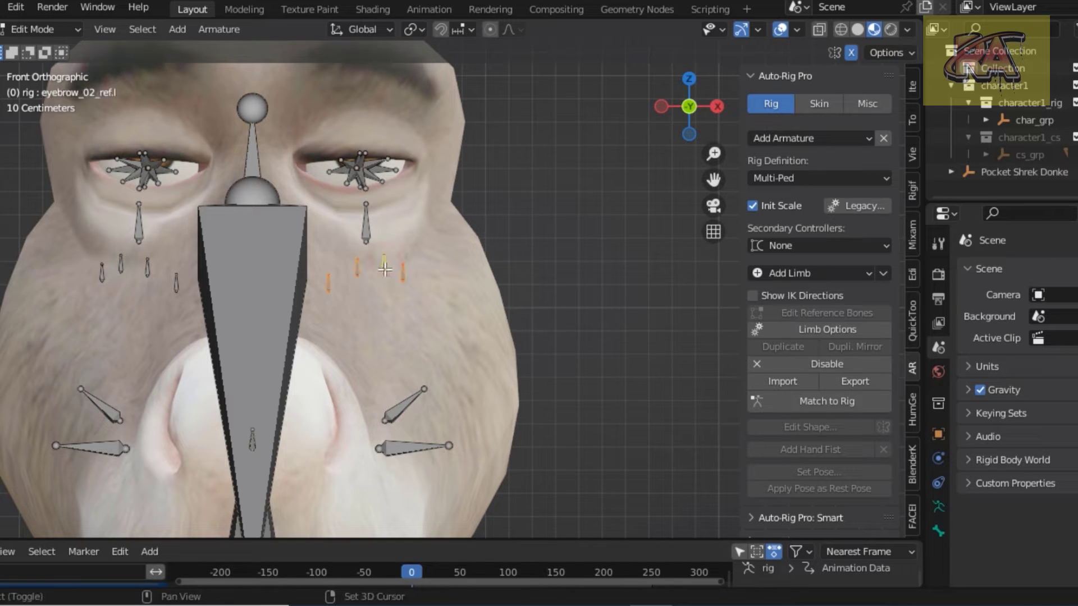
{"action": "key", "text": "g"}
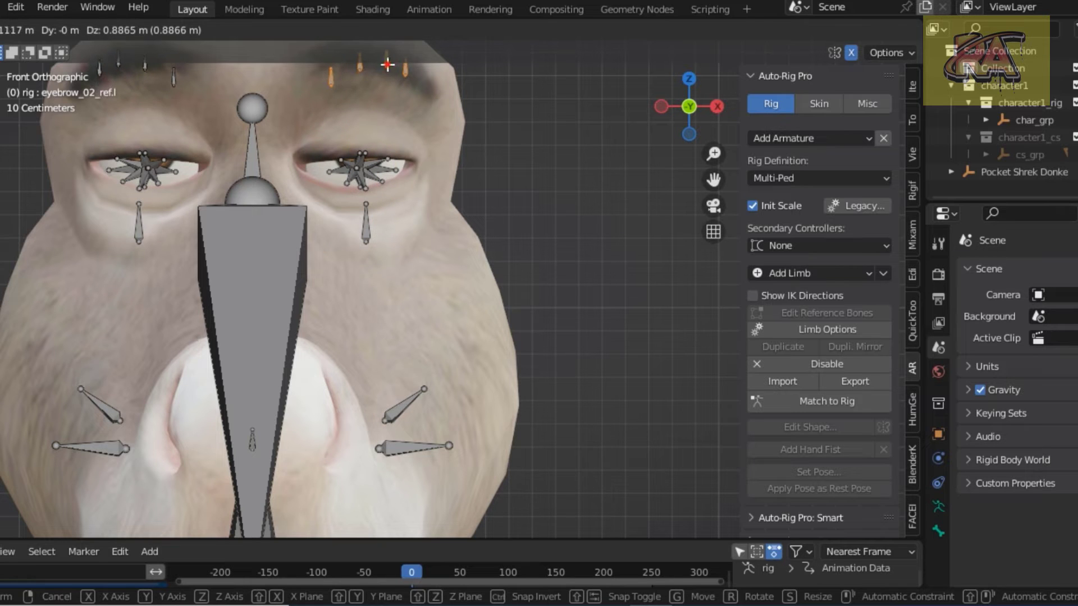
{"action": "left_click", "coordinate": [387, 64]}
{"action": "scroll", "coordinate": [387, 133], "scroll_direction": "down", "scroll_amount": 2}
{"action": "key", "text": "r"}
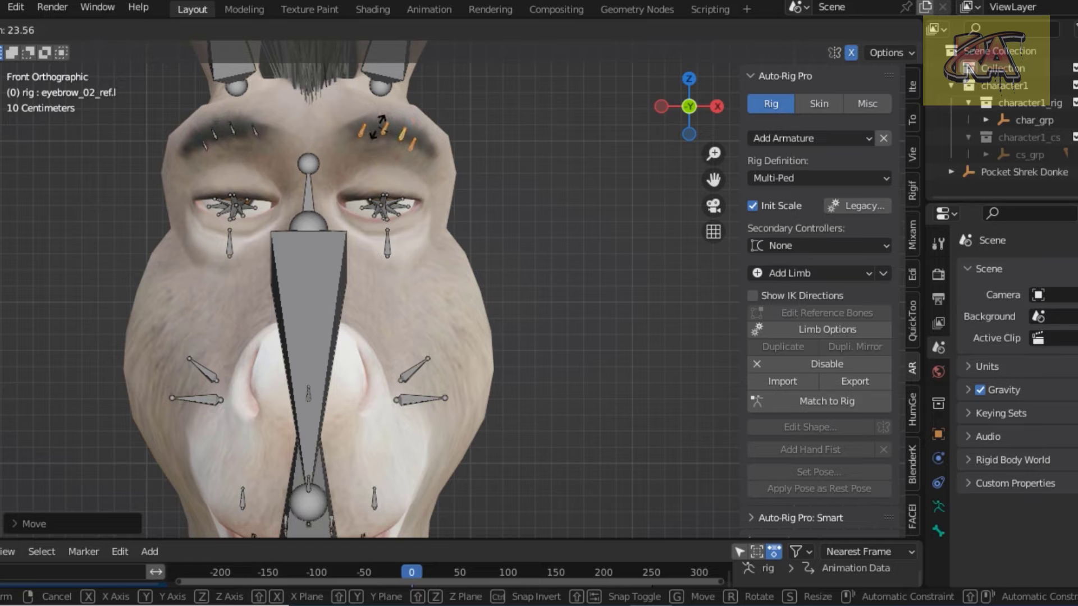
{"action": "left_click", "coordinate": [379, 129]}
{"action": "key", "text": "s"}
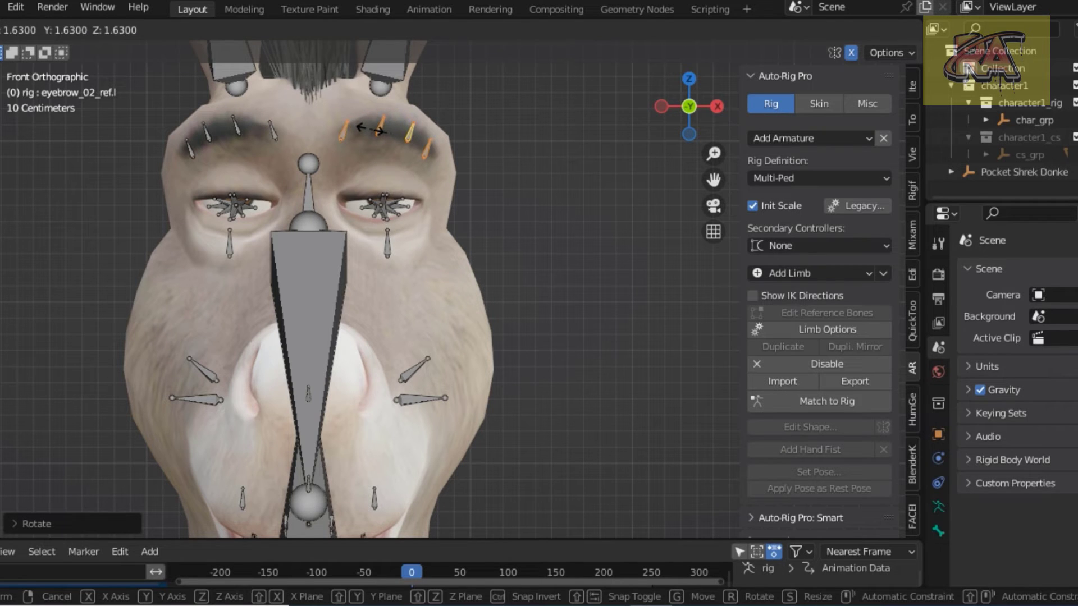
{"action": "left_click", "coordinate": [374, 173]}
{"action": "scroll", "coordinate": [381, 303], "scroll_direction": "down", "scroll_amount": 1}
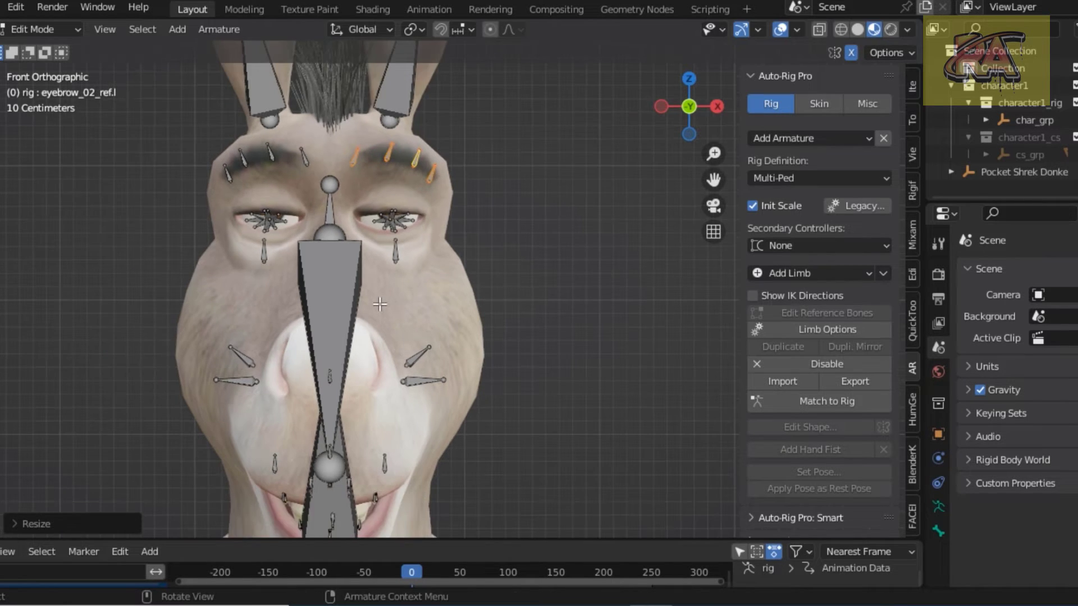
Step: Raise and enlarge the left cheek whisker bones, mirrored to the right side
{"action": "scroll", "coordinate": [380, 303], "scroll_direction": "down", "scroll_amount": 1}
{"action": "left_click_drag", "start_coordinate": [400, 333], "coordinate": [449, 392]}
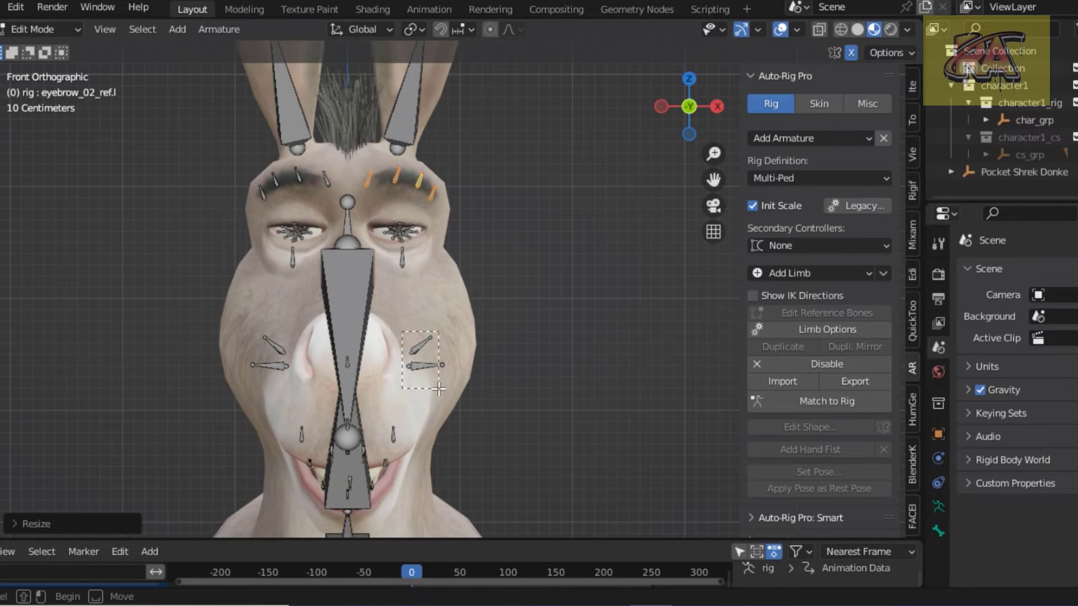
{"action": "key", "text": "g"}
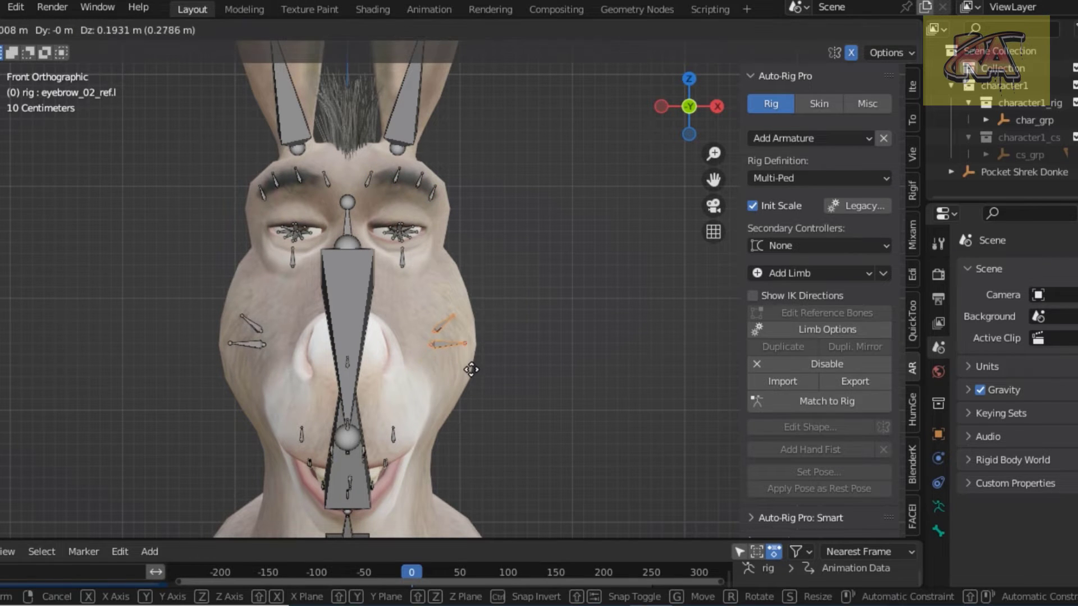
{"action": "left_click", "coordinate": [469, 369]}
{"action": "key", "text": "s"}
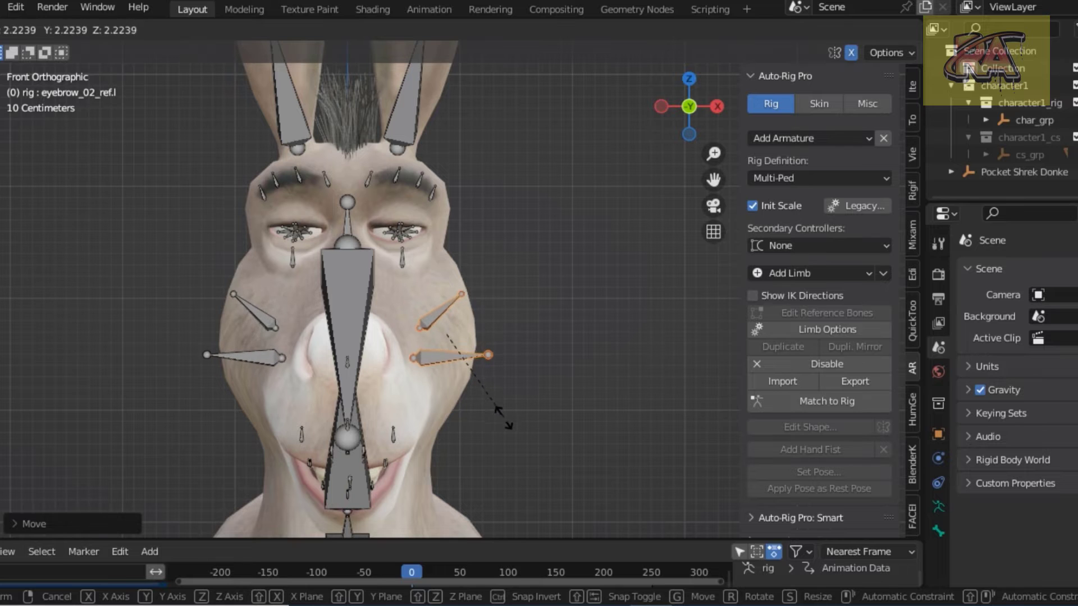
{"action": "left_click", "coordinate": [484, 414]}
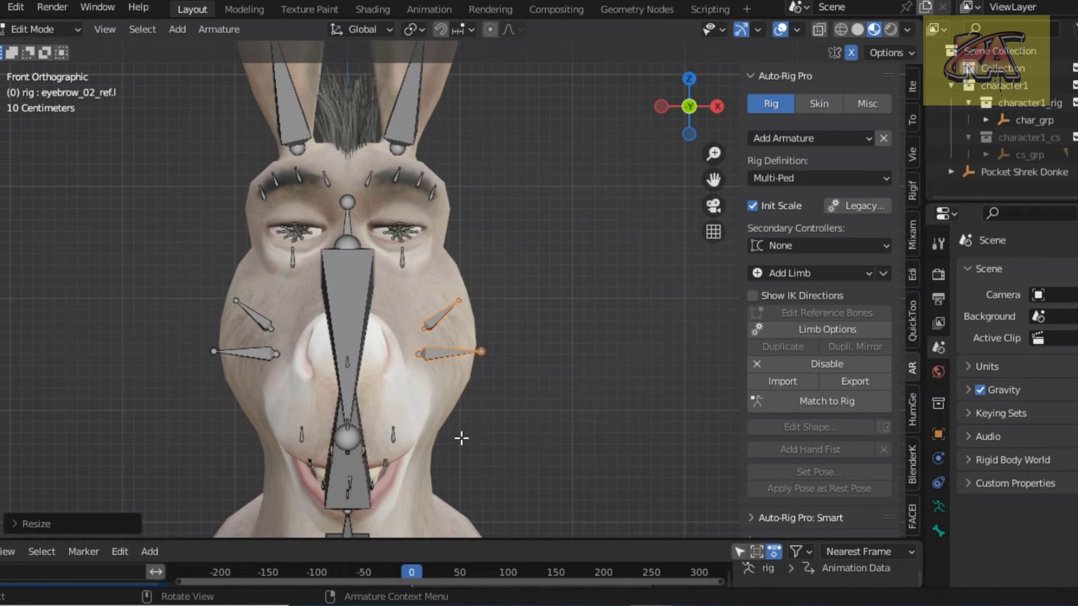
Step: Frame the mouth and neck and switch to Right Orthographic view
{"action": "scroll", "coordinate": [461, 439], "scroll_direction": "down", "scroll_amount": 2}
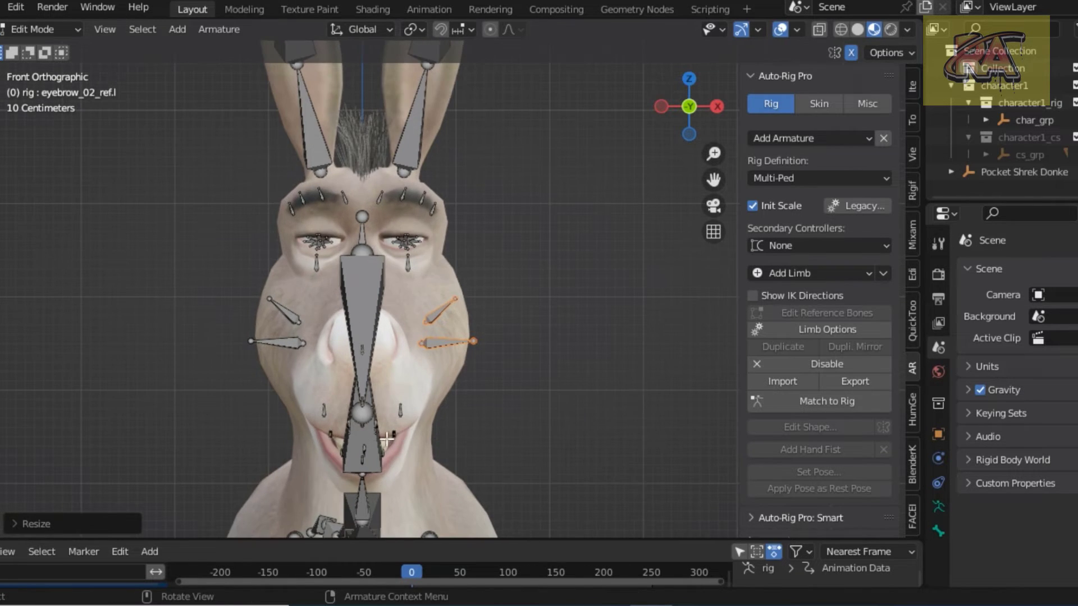
{"action": "scroll", "coordinate": [380, 439], "scroll_direction": "up", "scroll_amount": 3}
{"action": "scroll", "coordinate": [380, 439], "scroll_direction": "down", "scroll_amount": 2}
{"action": "left_click_drag", "start_coordinate": [713, 179], "coordinate": [699, 70]}
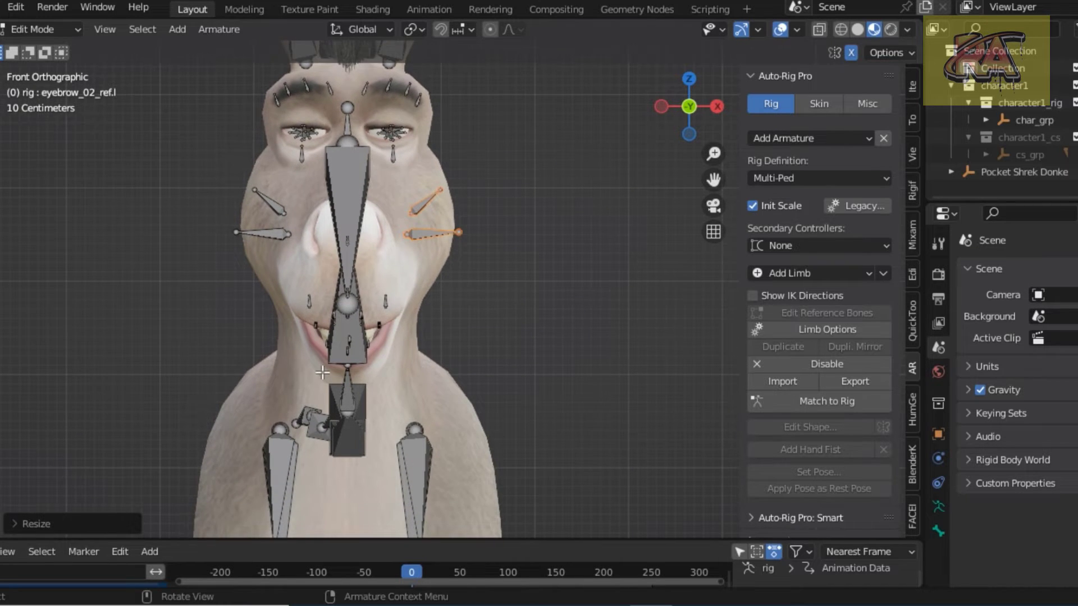
{"action": "scroll", "coordinate": [321, 372], "scroll_direction": "up", "scroll_amount": 2}
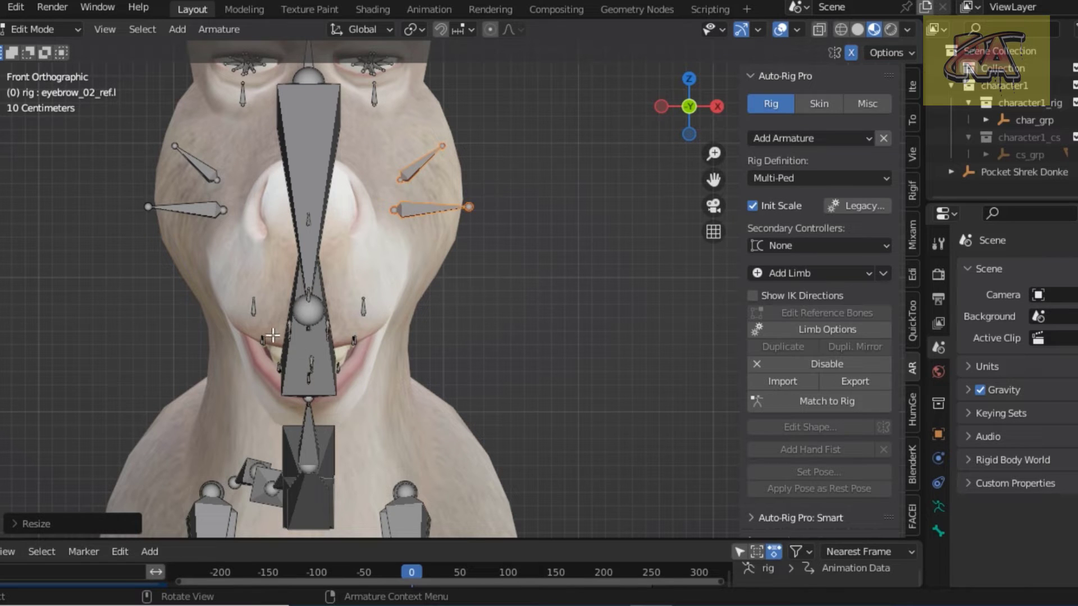
{"action": "key", "text": "KP_3"}
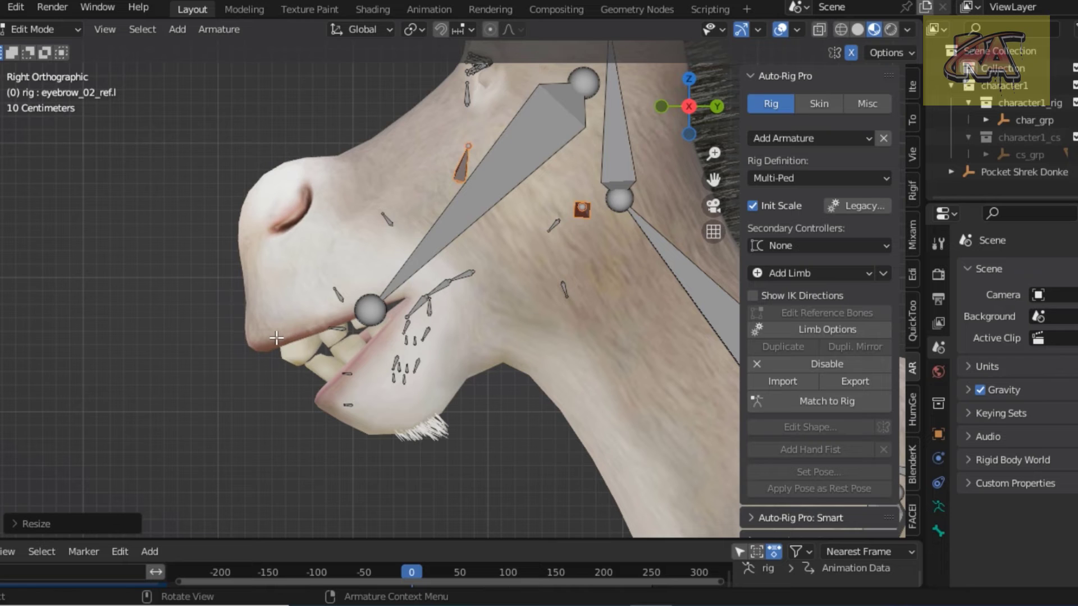
{"action": "scroll", "coordinate": [409, 341], "scroll_direction": "up", "scroll_amount": 2}
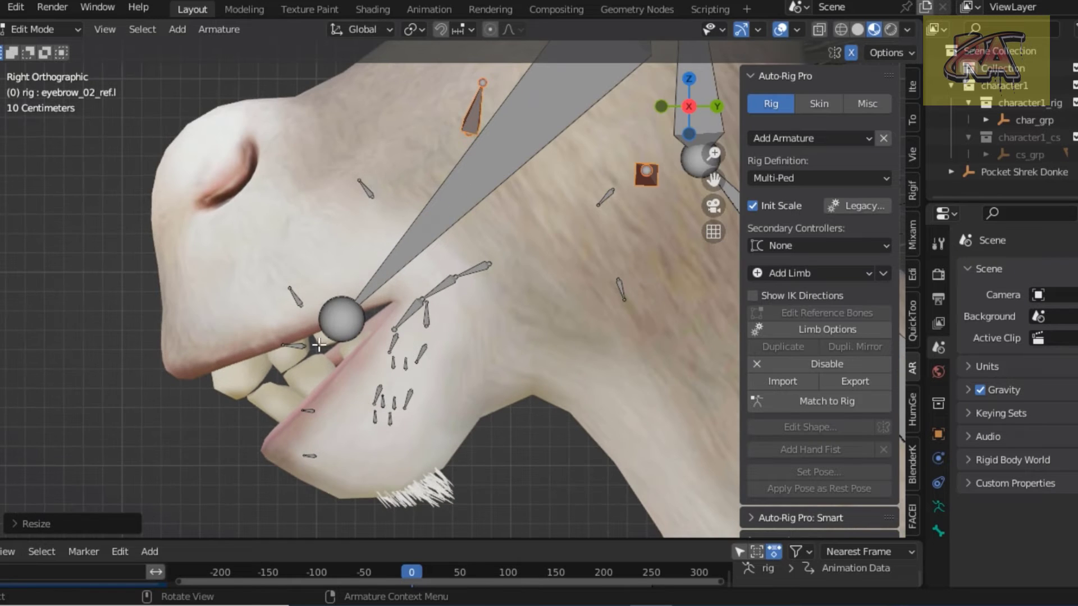
{"action": "left_click", "coordinate": [372, 193]}
{"action": "scroll", "coordinate": [370, 183], "scroll_direction": "down", "scroll_amount": 2}
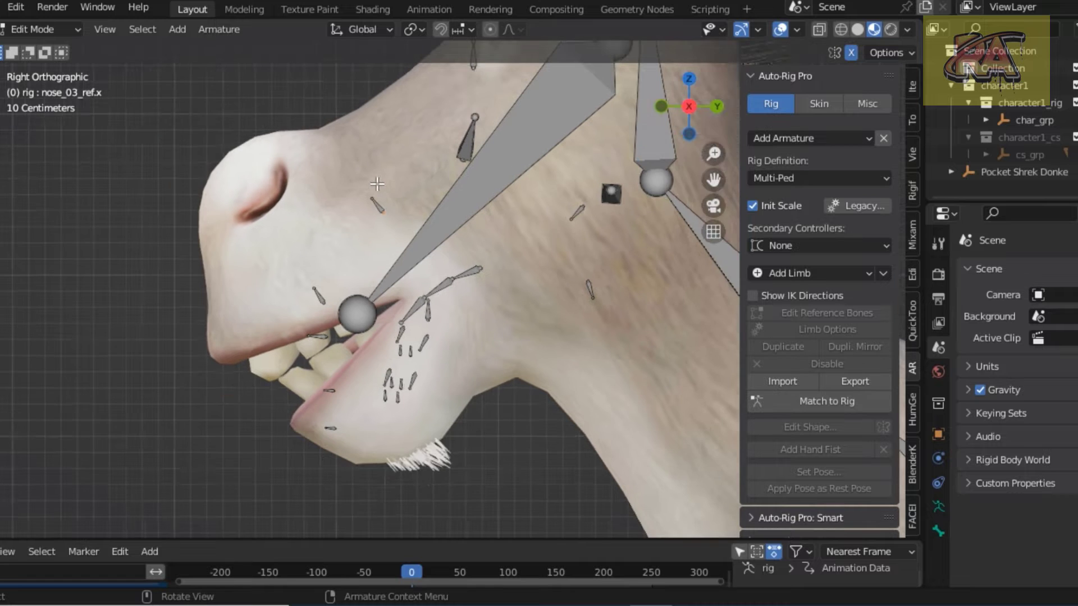
{"action": "scroll", "coordinate": [375, 183], "scroll_direction": "down", "scroll_amount": 1}
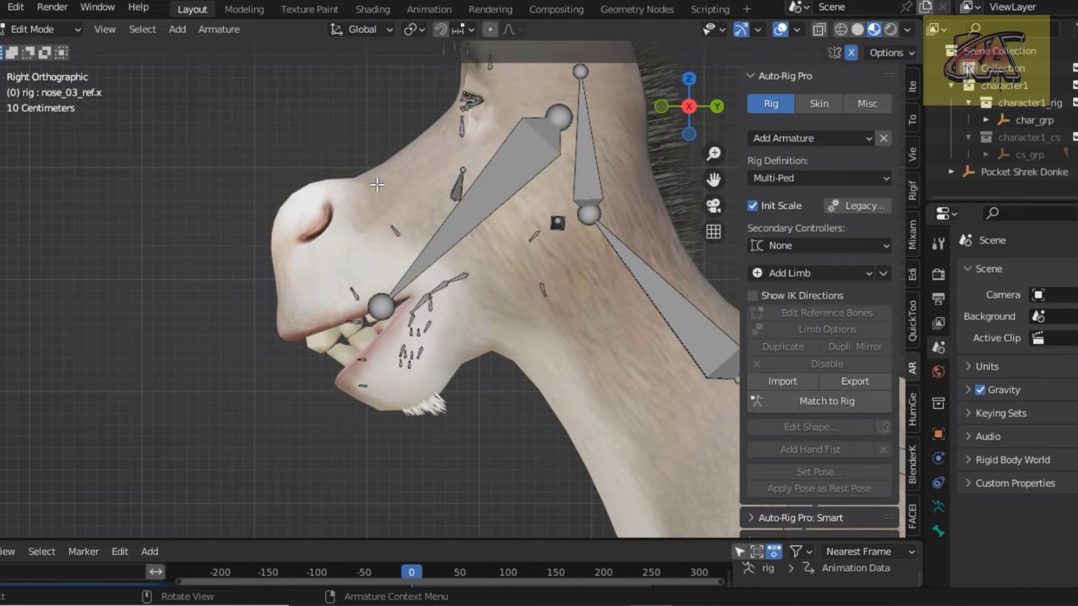
{"action": "scroll", "coordinate": [377, 184], "scroll_direction": "up", "scroll_amount": 1}
{"action": "scroll", "coordinate": [378, 185], "scroll_direction": "up", "scroll_amount": 1}
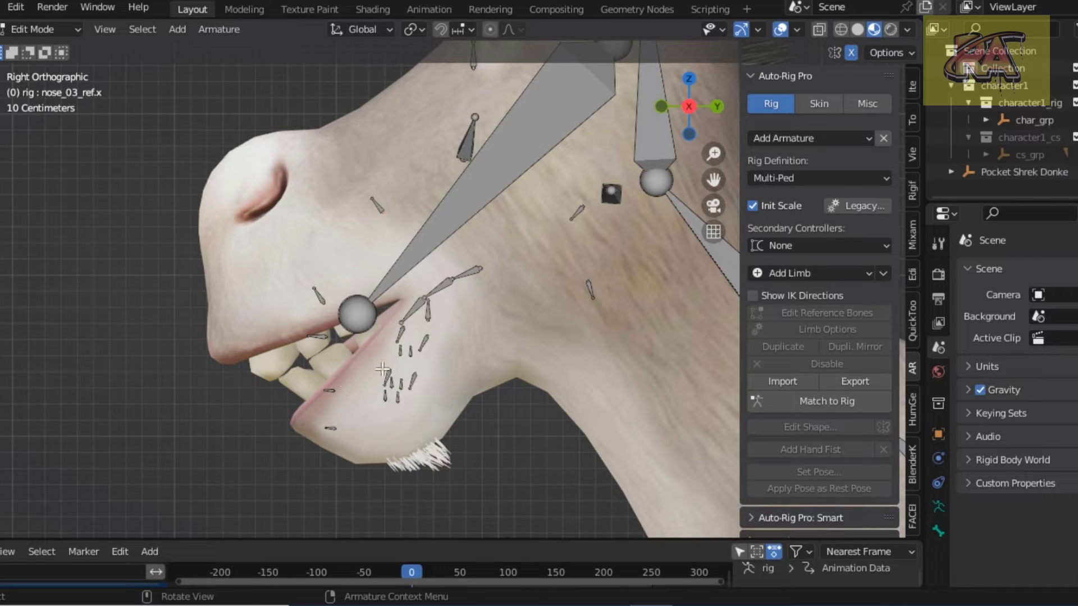
Step: Select the tongue bones tong_02_ref.x and tong_03_ref.x
{"action": "left_click", "coordinate": [467, 276]}
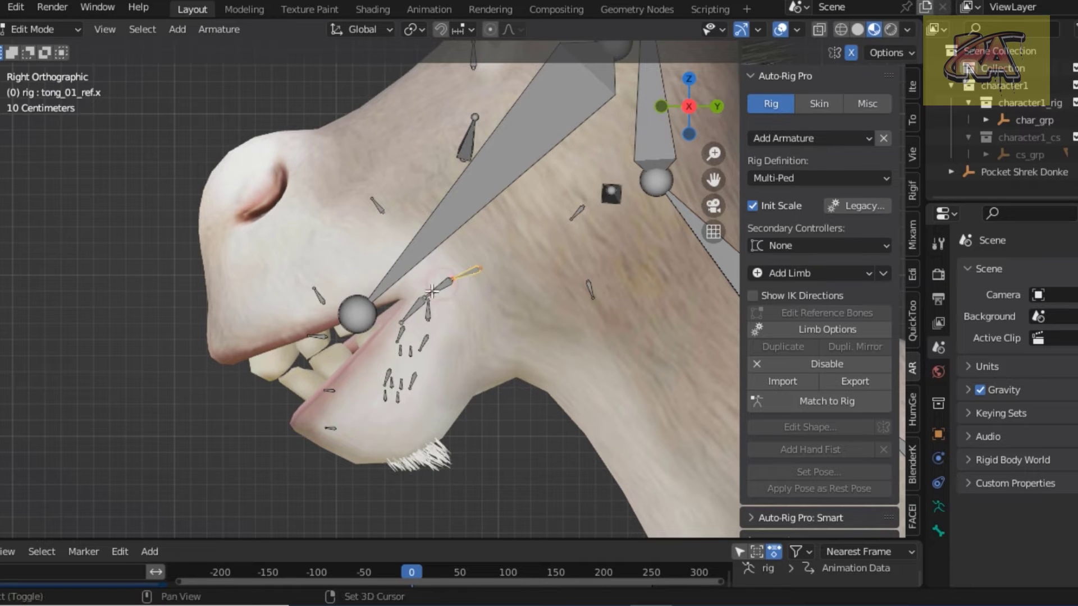
{"action": "left_click", "coordinate": [412, 313], "text": "shift"}
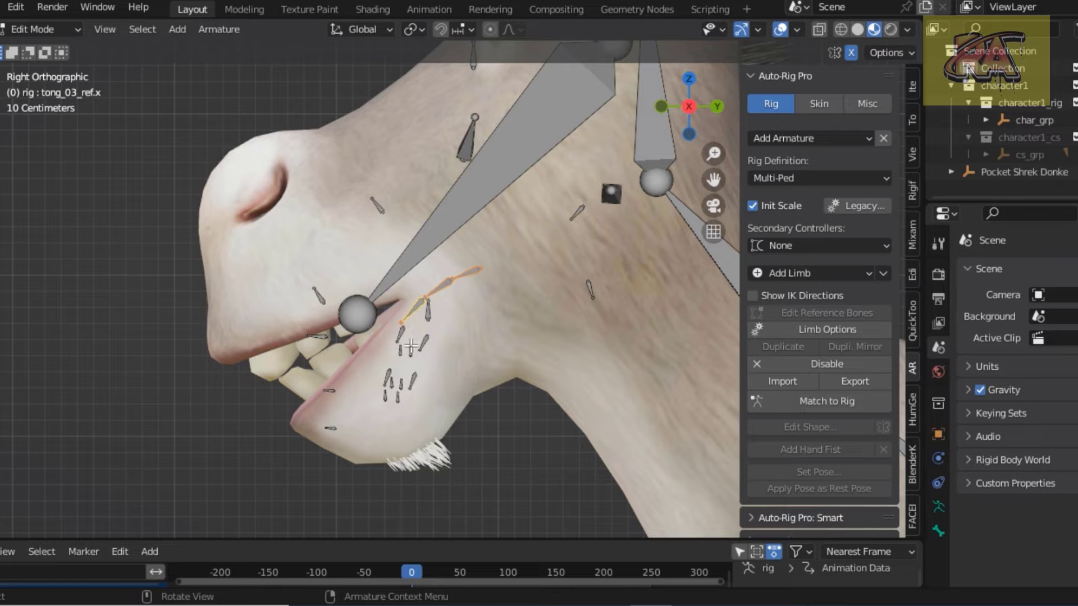
{"action": "scroll", "coordinate": [403, 344], "scroll_direction": "up", "scroll_amount": 1}
{"action": "scroll", "coordinate": [402, 344], "scroll_direction": "up", "scroll_amount": 1}
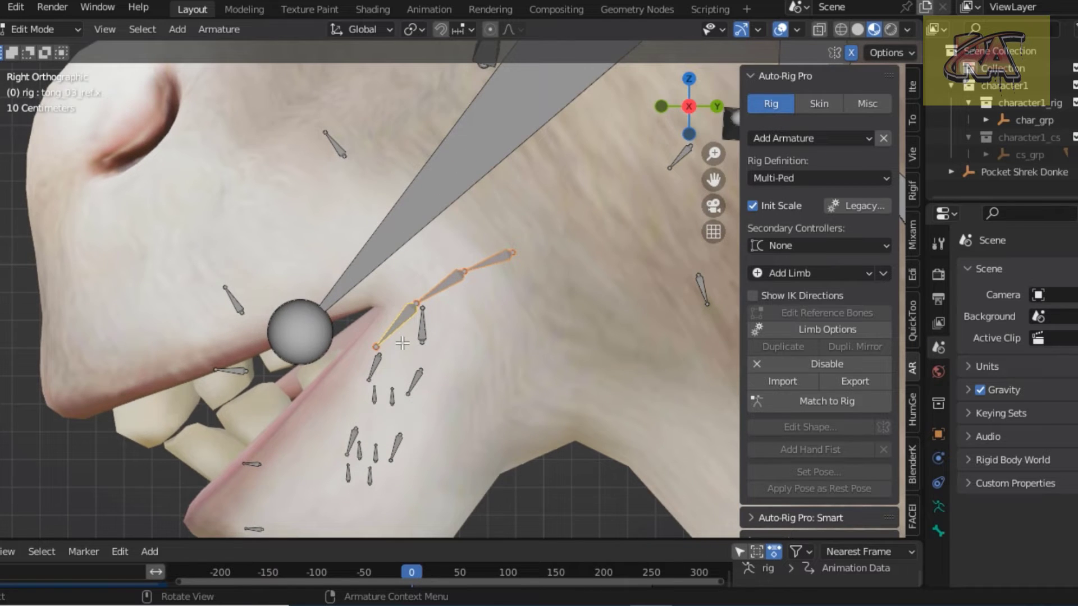
{"action": "scroll", "coordinate": [402, 343], "scroll_direction": "down", "scroll_amount": 1}
{"action": "scroll", "coordinate": [403, 344], "scroll_direction": "down", "scroll_amount": 1}
Step: Move, enlarge and reposition the tongue chain inside the mouth along the lower jaw
{"action": "key", "text": "g"}
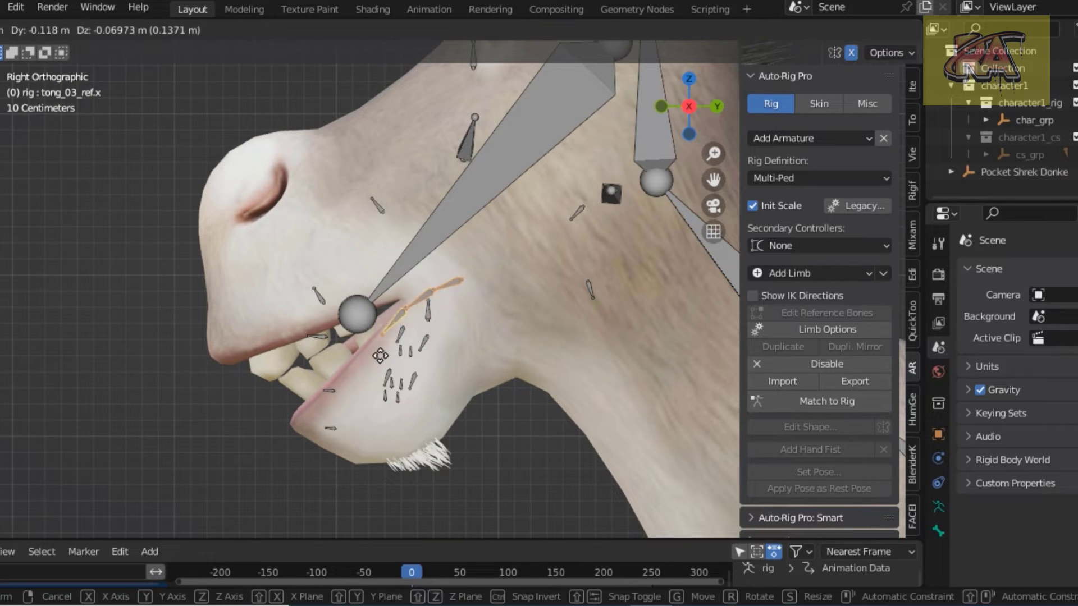
{"action": "left_click", "coordinate": [353, 407]}
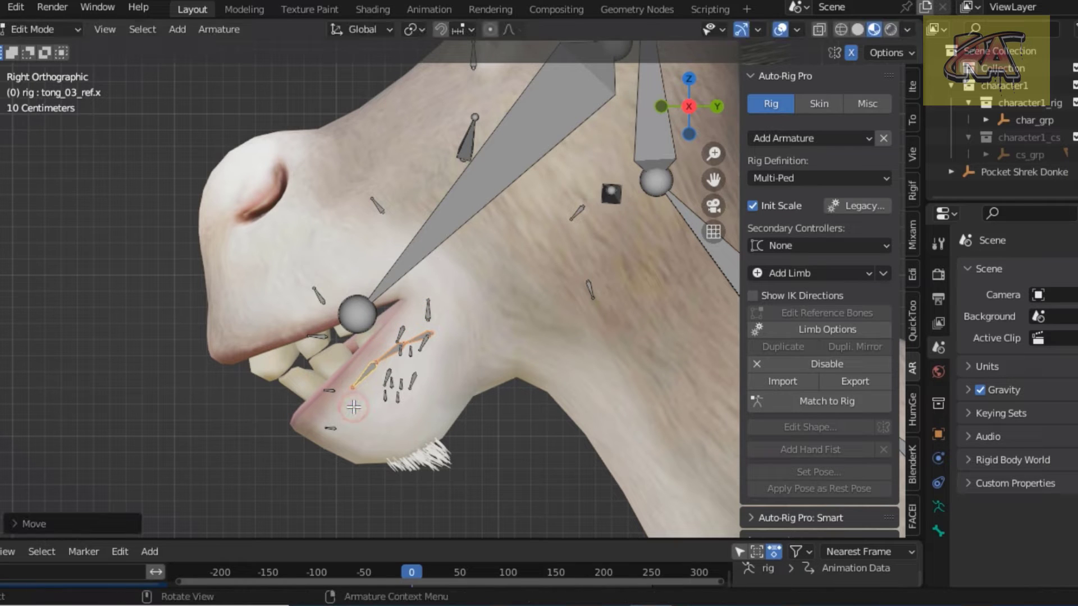
{"action": "key", "text": "s"}
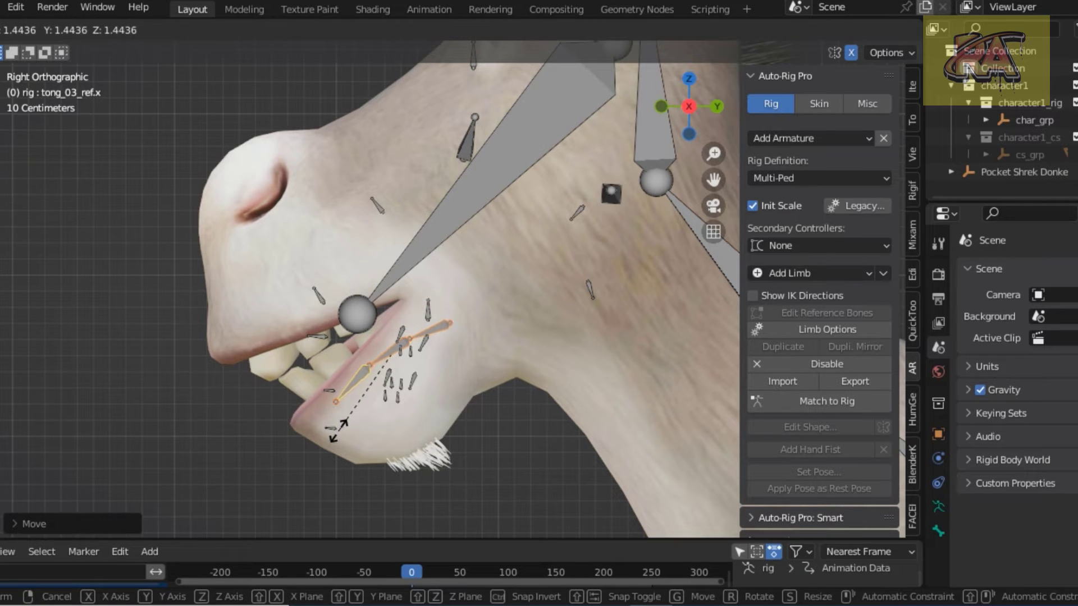
{"action": "left_click", "coordinate": [335, 425]}
{"action": "key", "text": "g"}
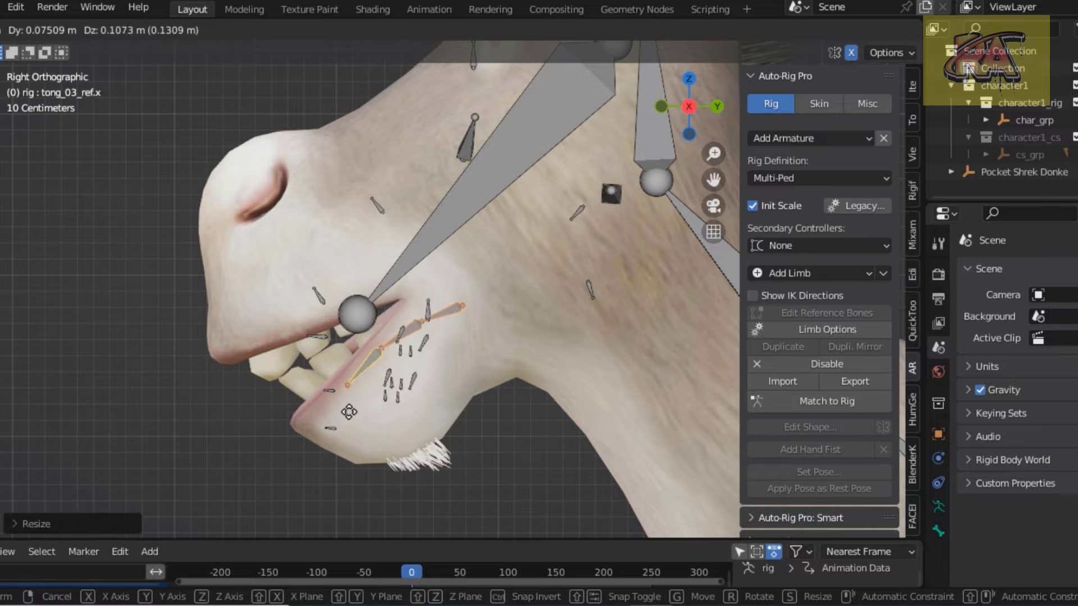
{"action": "left_click", "coordinate": [348, 385]}
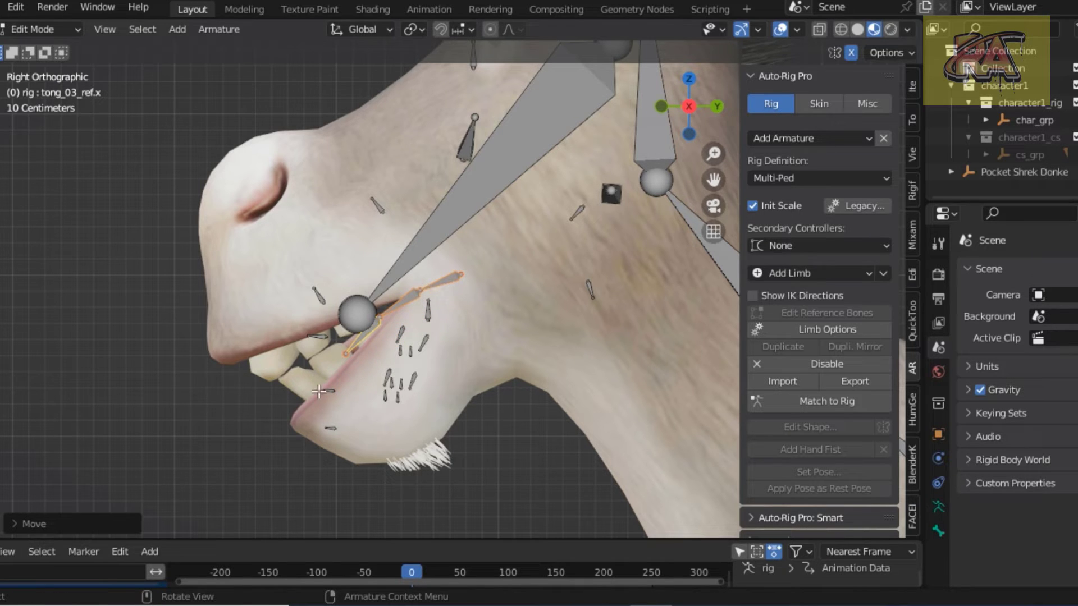
Step: Move, enlarge and raise the mouth-tip lip bones onto the lips
{"action": "left_click", "coordinate": [332, 349]}
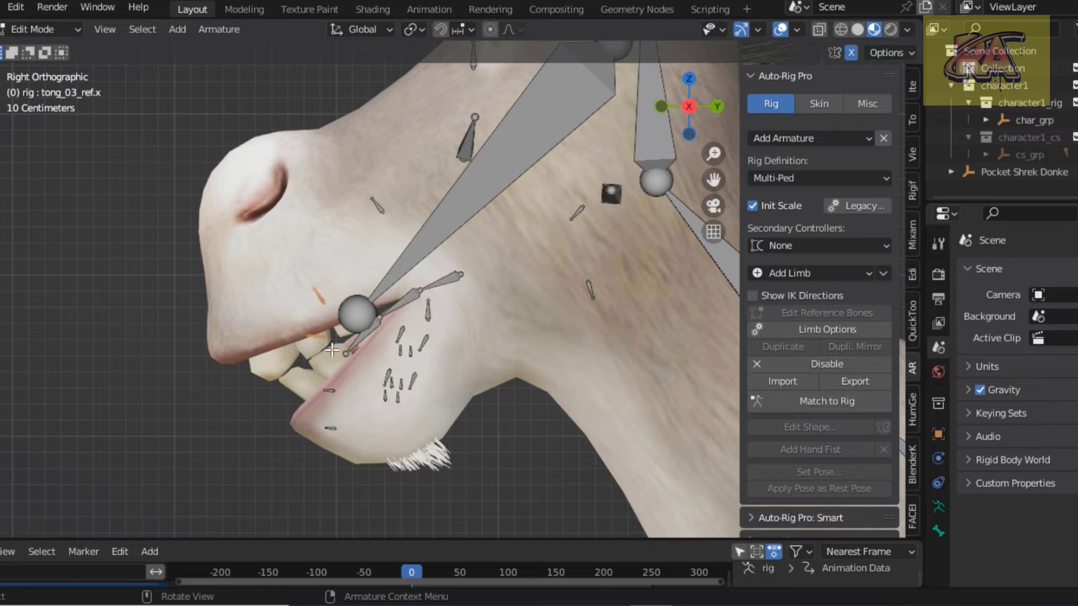
{"action": "key", "text": "g"}
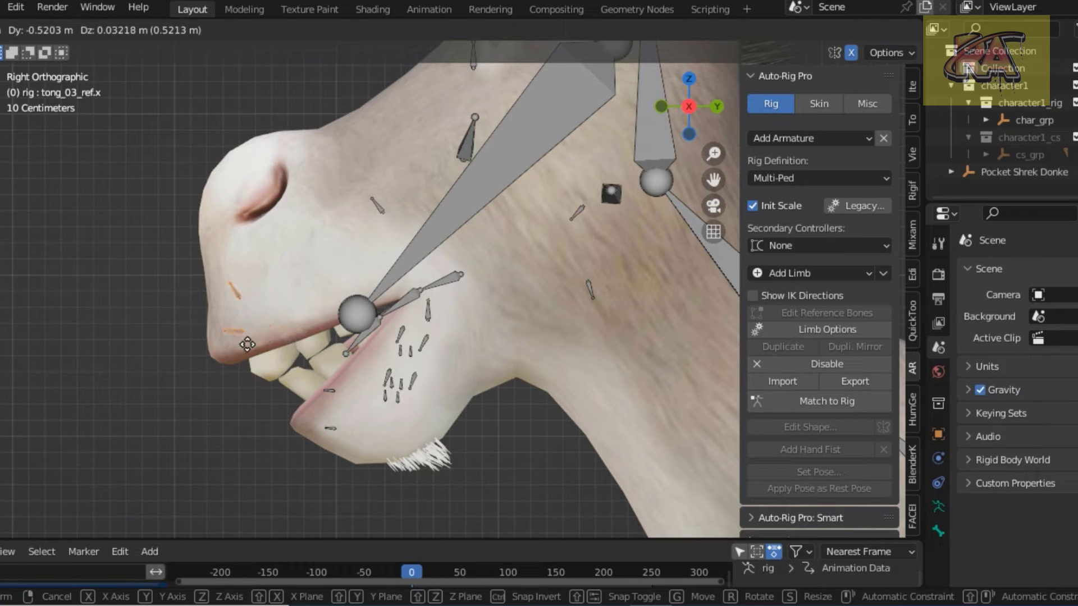
{"action": "left_click", "coordinate": [239, 344]}
{"action": "key", "text": "s"}
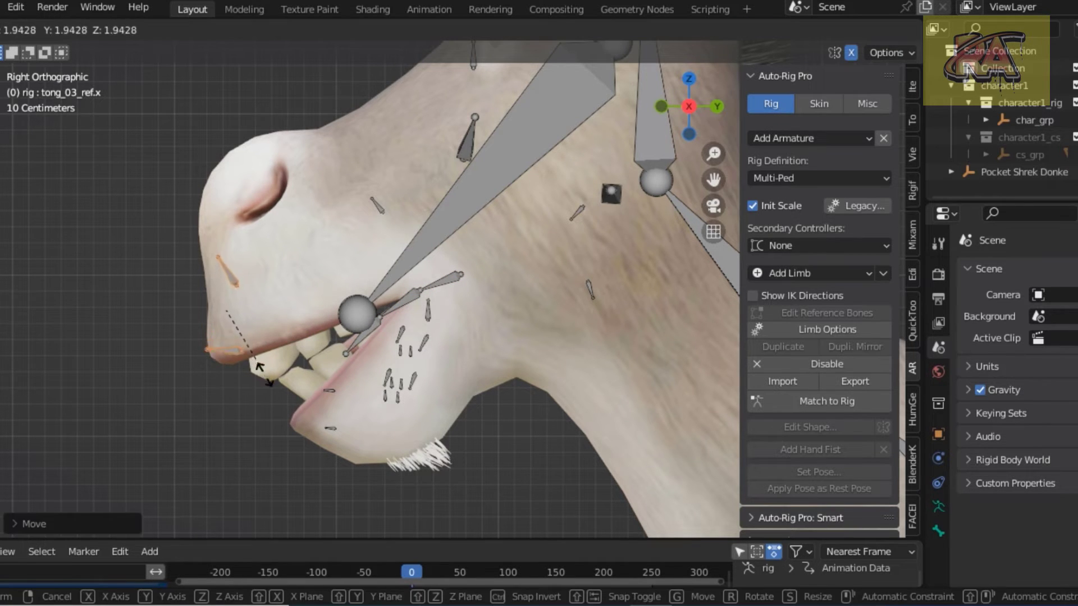
{"action": "left_click", "coordinate": [265, 387]}
{"action": "key", "text": "g"}
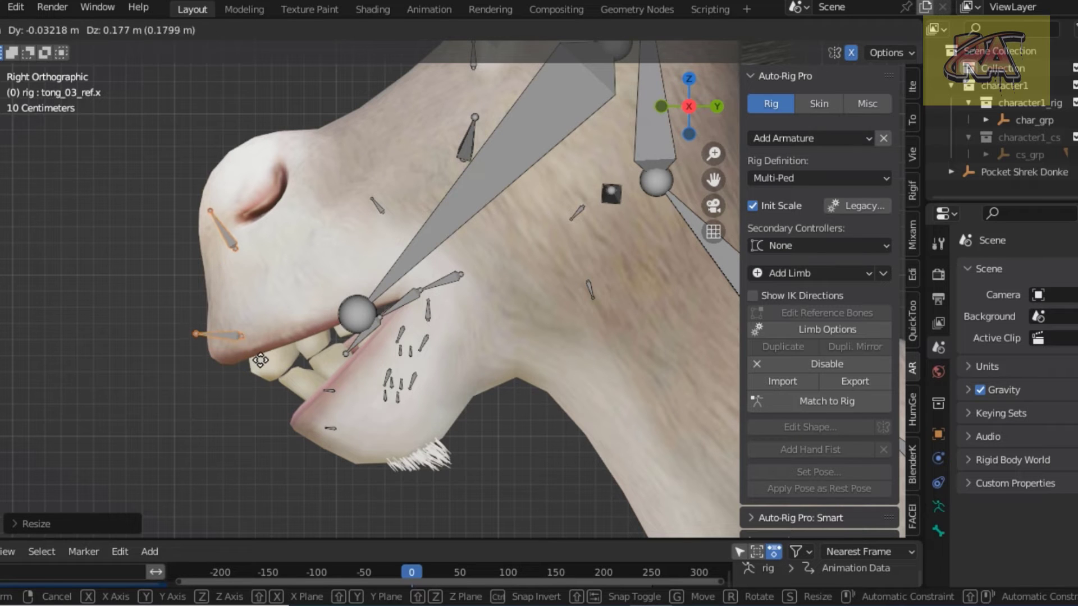
{"action": "left_click", "coordinate": [262, 359]}
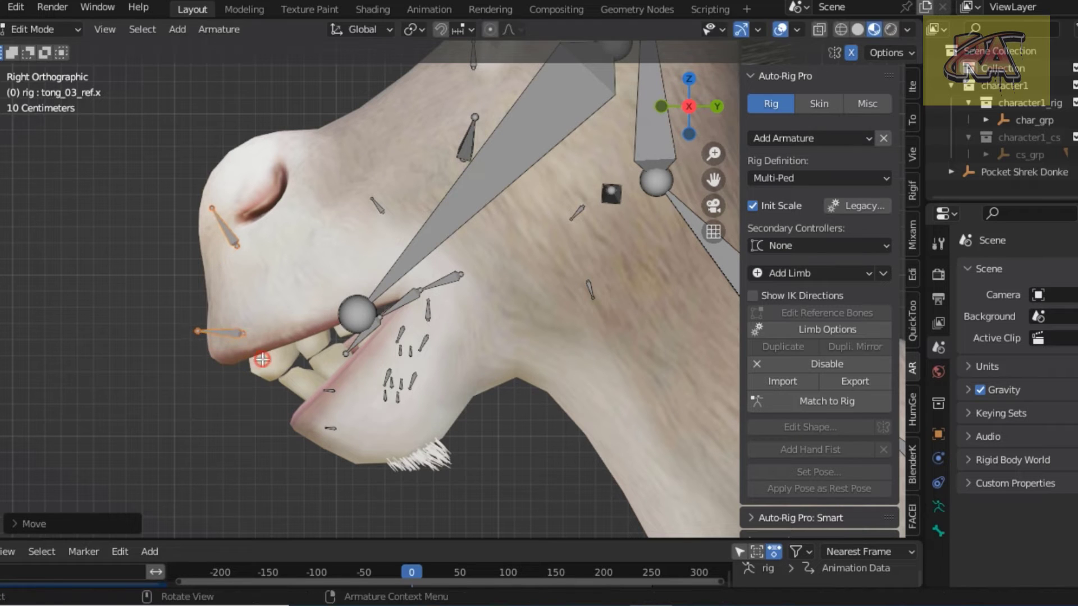
{"action": "left_click", "coordinate": [340, 444]}
Step: Move the two small lower-jaw bones back along the chin, rotated and resized to the jawline
{"action": "scroll", "coordinate": [329, 420], "scroll_direction": "up", "scroll_amount": 2}
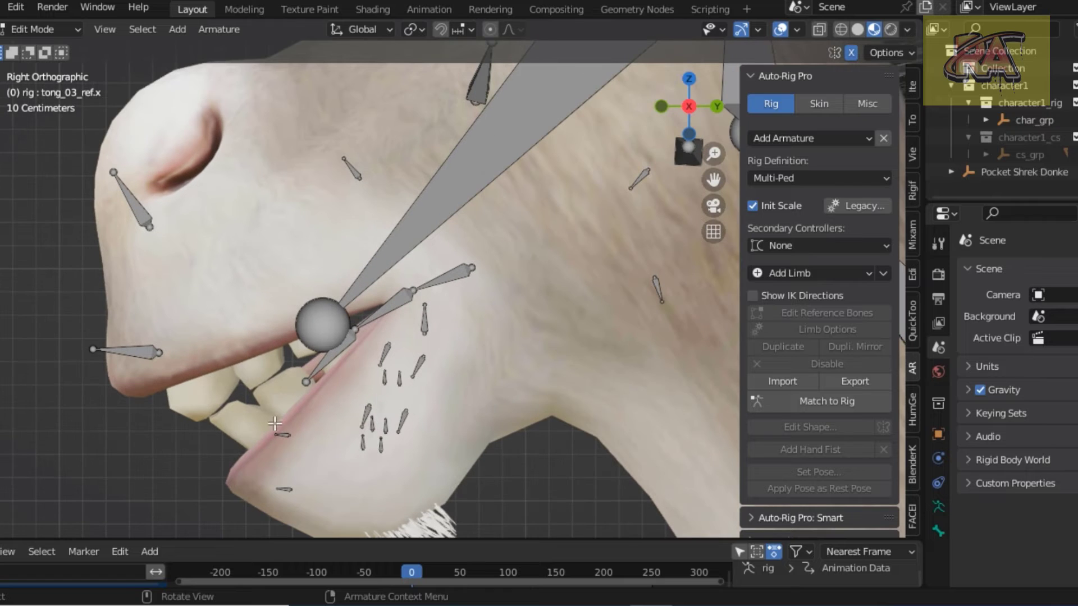
{"action": "left_click", "coordinate": [285, 487]}
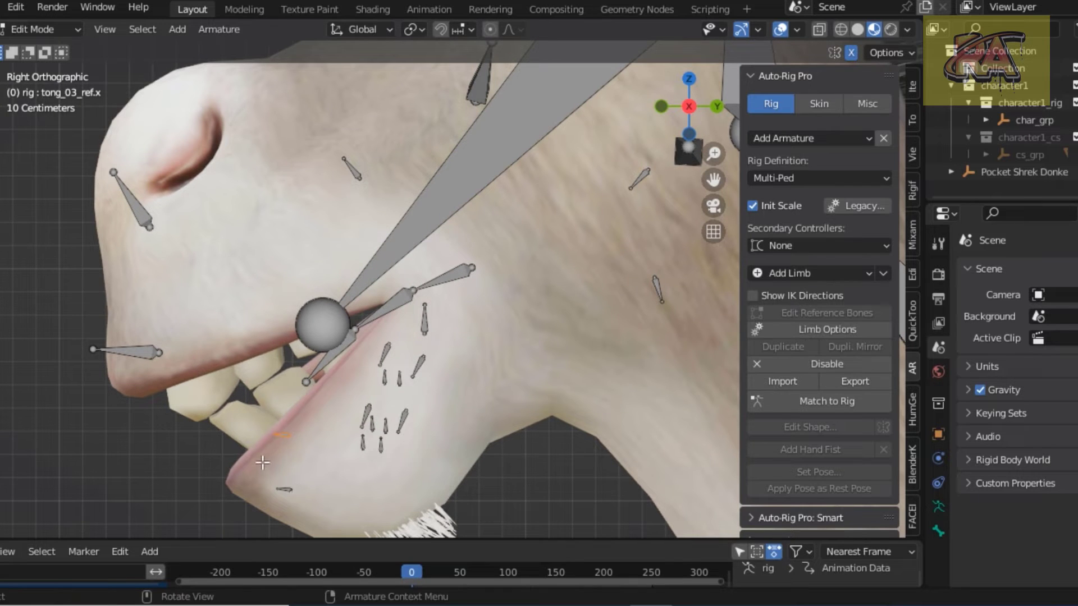
{"action": "left_click", "coordinate": [261, 417]}
{"action": "left_click_drag", "start_coordinate": [261, 417], "coordinate": [312, 509]}
{"action": "key", "text": "g"}
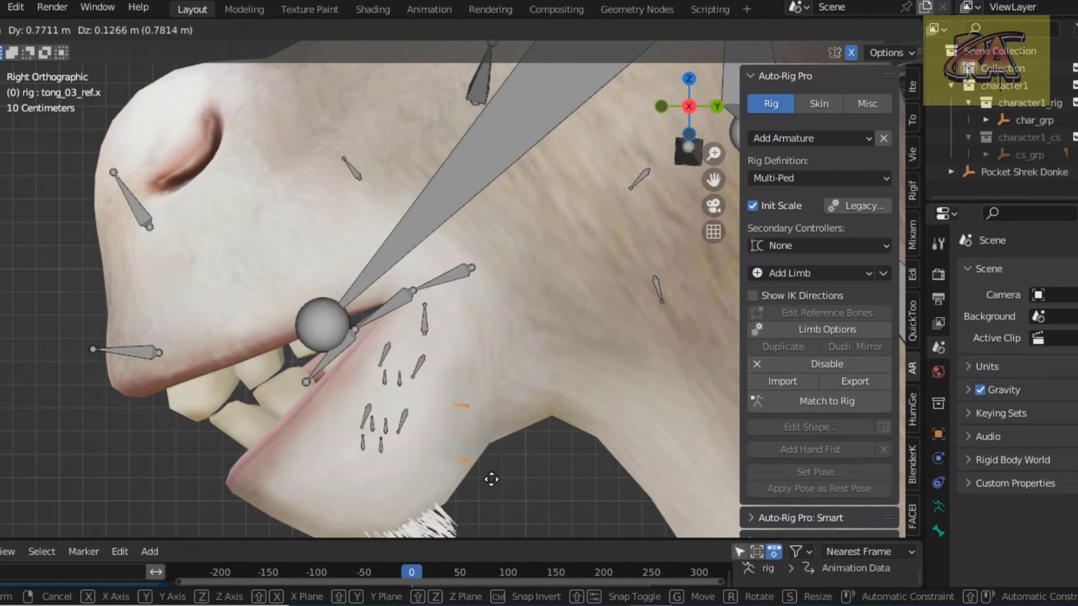
{"action": "left_click", "coordinate": [492, 479]}
{"action": "scroll", "coordinate": [488, 478], "scroll_direction": "down", "scroll_amount": 2}
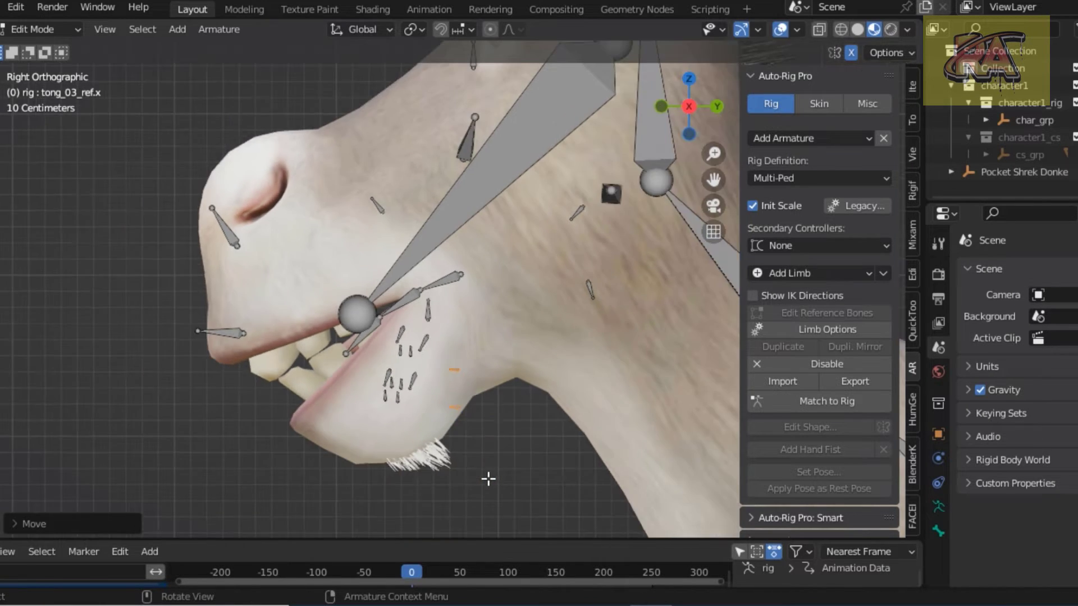
{"action": "key", "text": "r"}
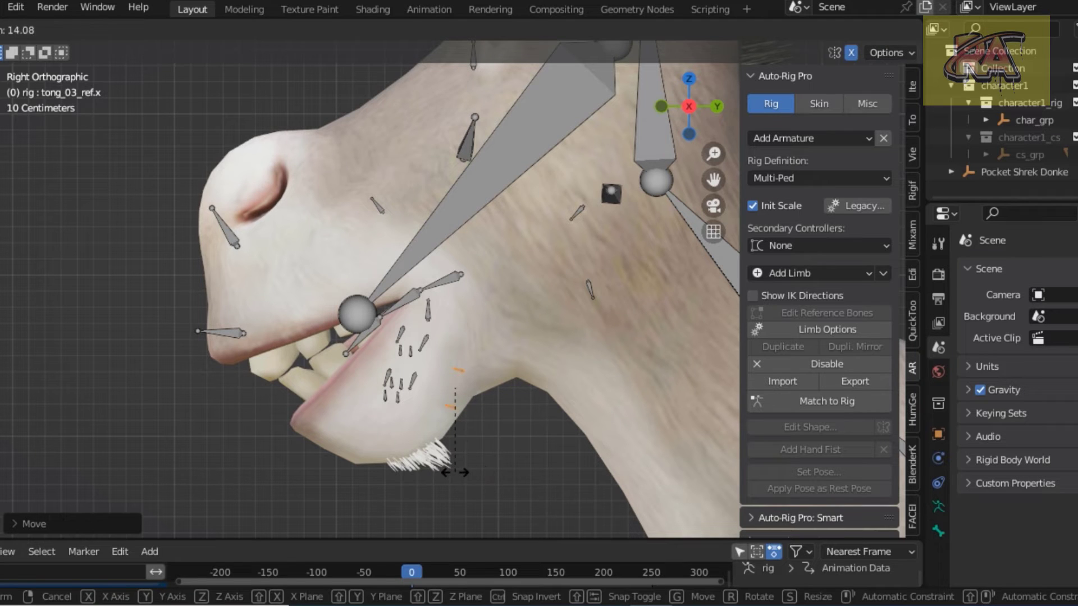
{"action": "left_click", "coordinate": [443, 471]}
{"action": "key", "text": "s"}
{"action": "left_click", "coordinate": [452, 494]}
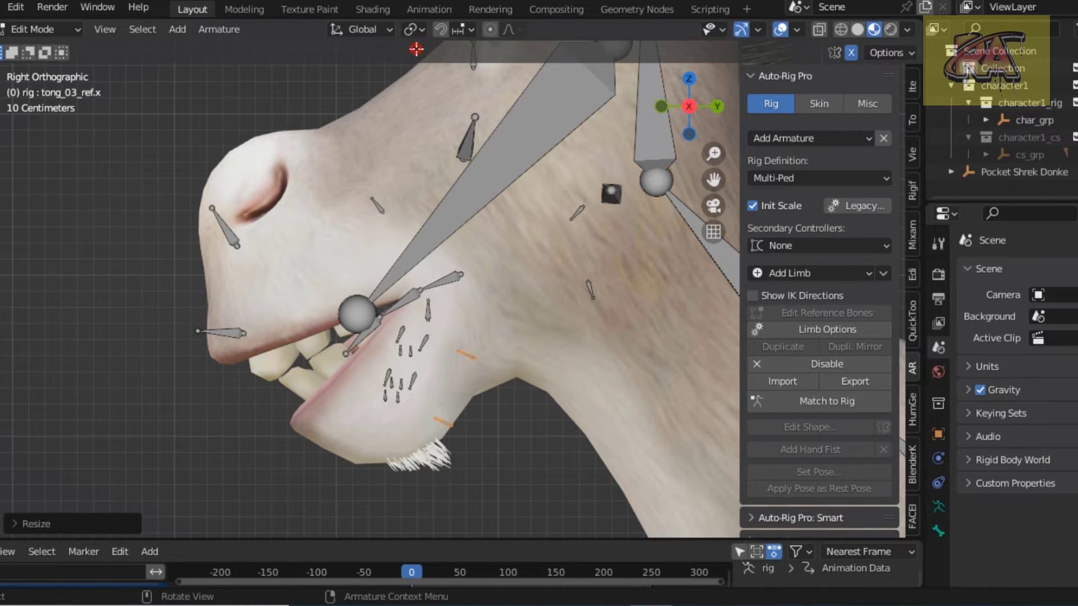
Step: Move the nose bone up onto the upper muzzle and resize it
{"action": "scroll", "coordinate": [357, 202], "scroll_direction": "down", "scroll_amount": 1}
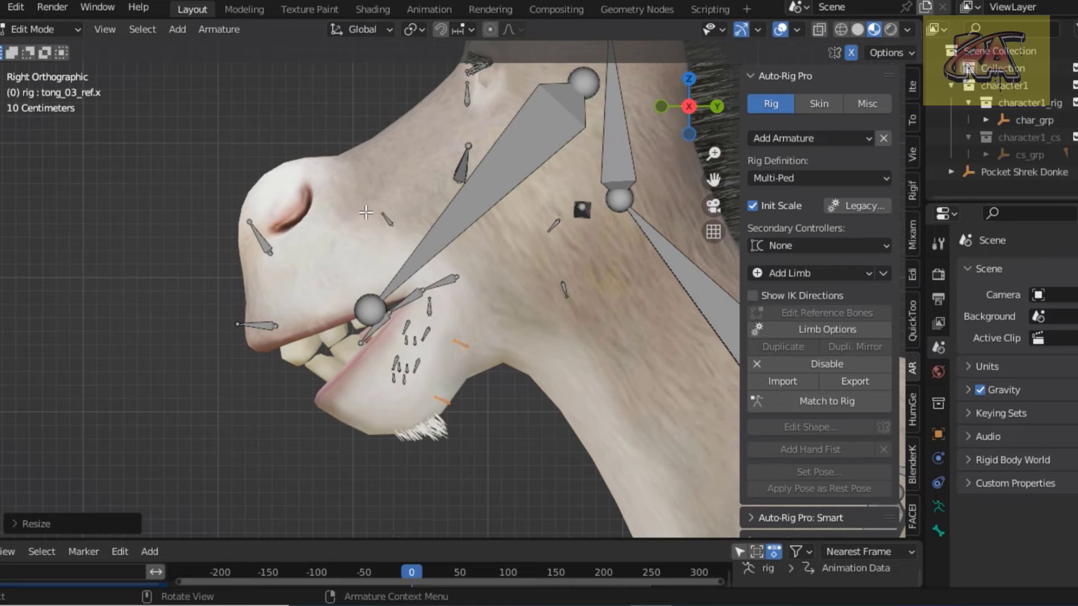
{"action": "left_click", "coordinate": [379, 216]}
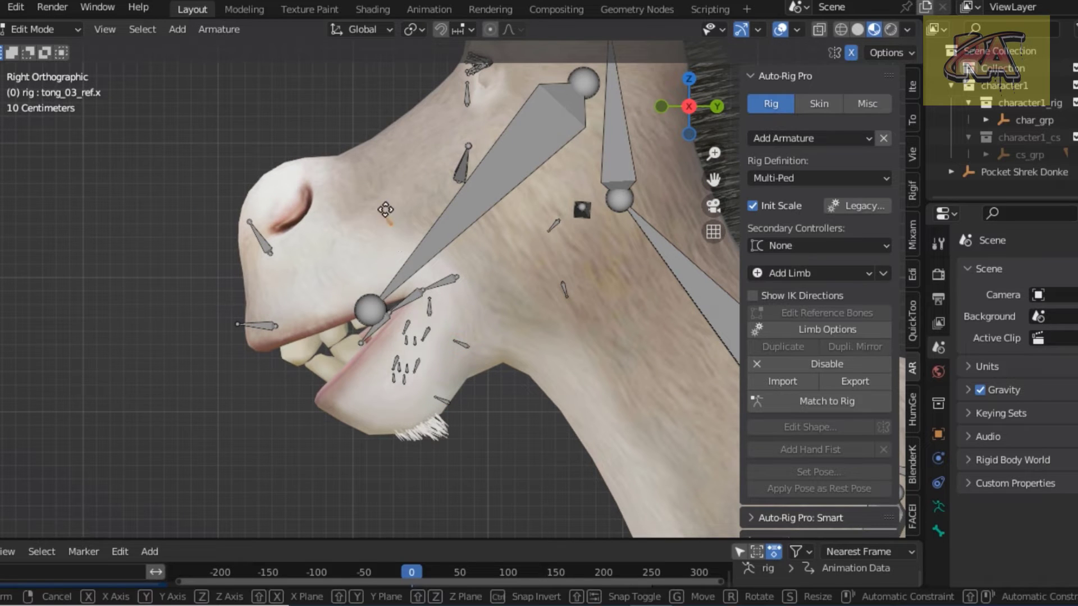
{"action": "key", "text": "g"}
{"action": "left_click", "coordinate": [372, 176]}
{"action": "key", "text": "s"}
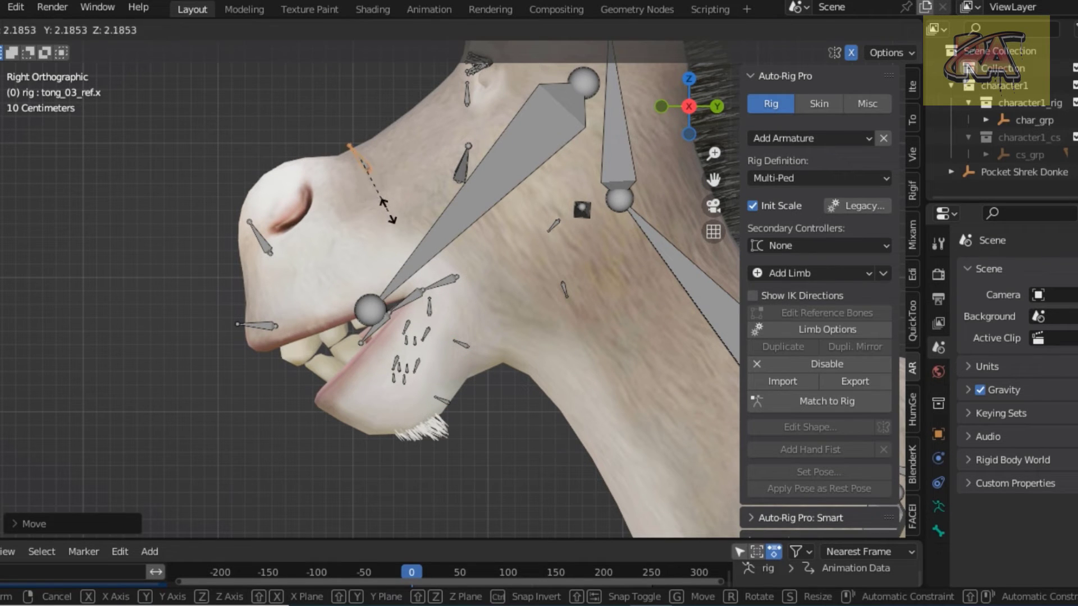
{"action": "left_click", "coordinate": [388, 219]}
{"action": "scroll", "coordinate": [542, 250], "scroll_direction": "down", "scroll_amount": 1}
{"action": "scroll", "coordinate": [543, 251], "scroll_direction": "down", "scroll_amount": 1}
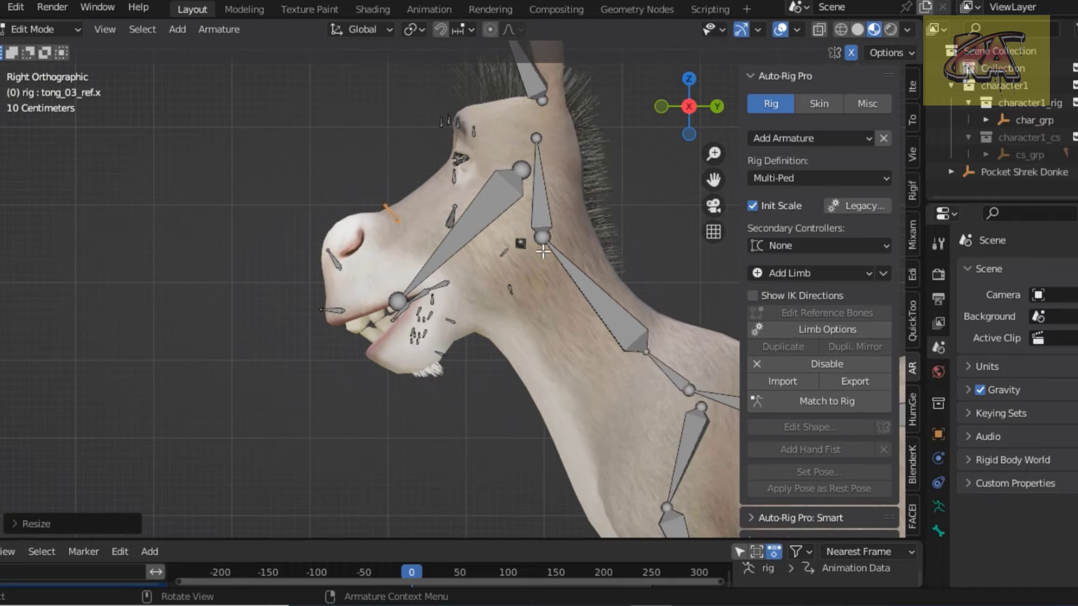
{"action": "scroll", "coordinate": [542, 251], "scroll_direction": "down", "scroll_amount": 1}
{"action": "scroll", "coordinate": [455, 188], "scroll_direction": "up", "scroll_amount": 1}
{"action": "scroll", "coordinate": [455, 188], "scroll_direction": "up", "scroll_amount": 1}
{"action": "scroll", "coordinate": [447, 117], "scroll_direction": "up", "scroll_amount": 2}
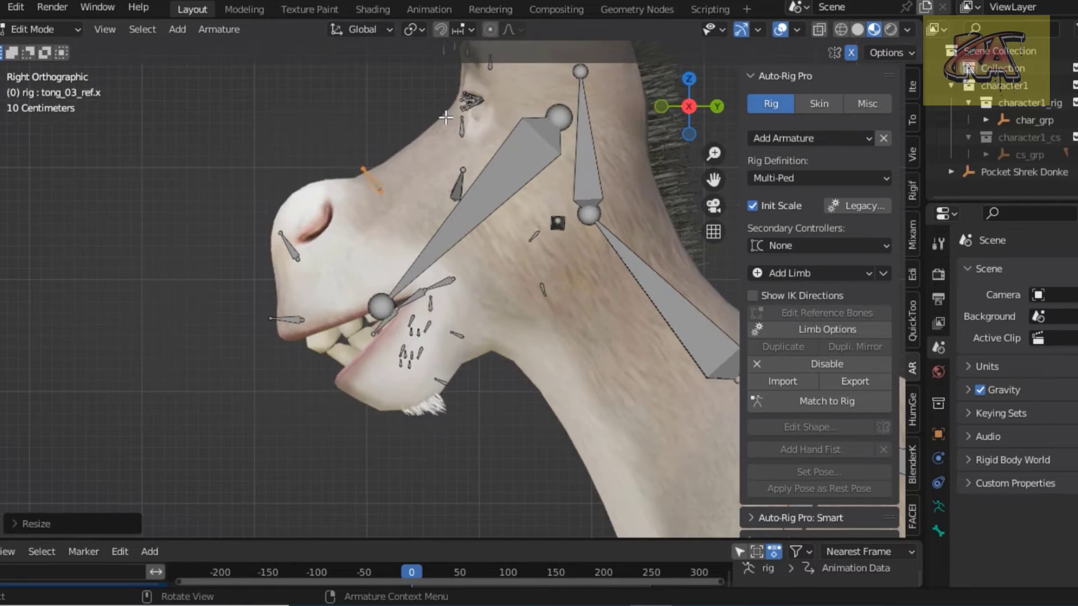
{"action": "scroll", "coordinate": [445, 117], "scroll_direction": "down", "scroll_amount": 2}
Step: Resize, tilt and nudge right the small brow bones above the eye to follow the forehead
{"action": "left_click_drag", "start_coordinate": [431, 113], "coordinate": [486, 142]}
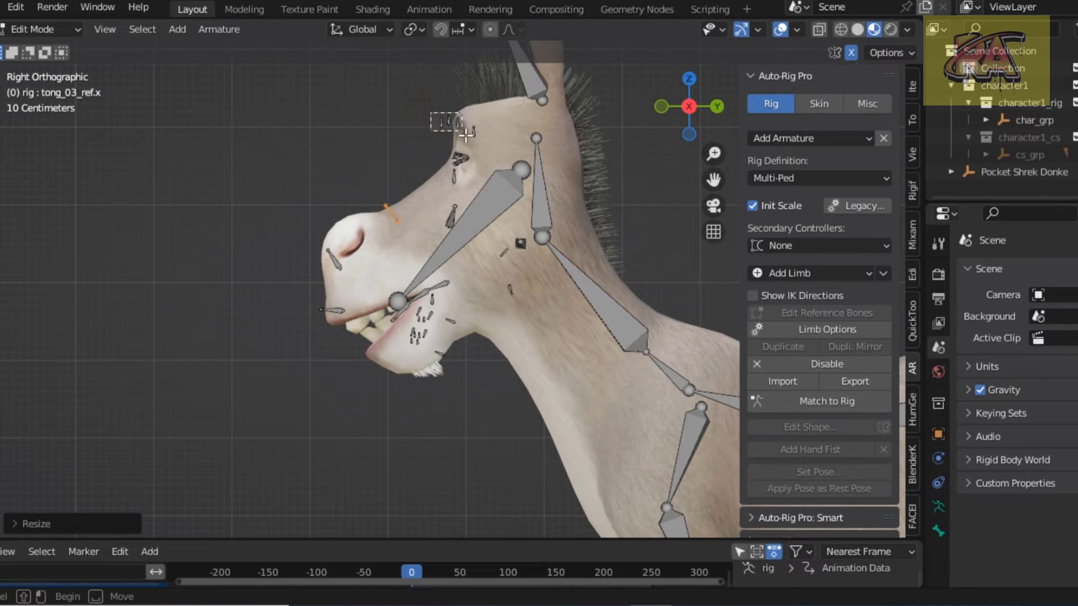
{"action": "key", "text": "s"}
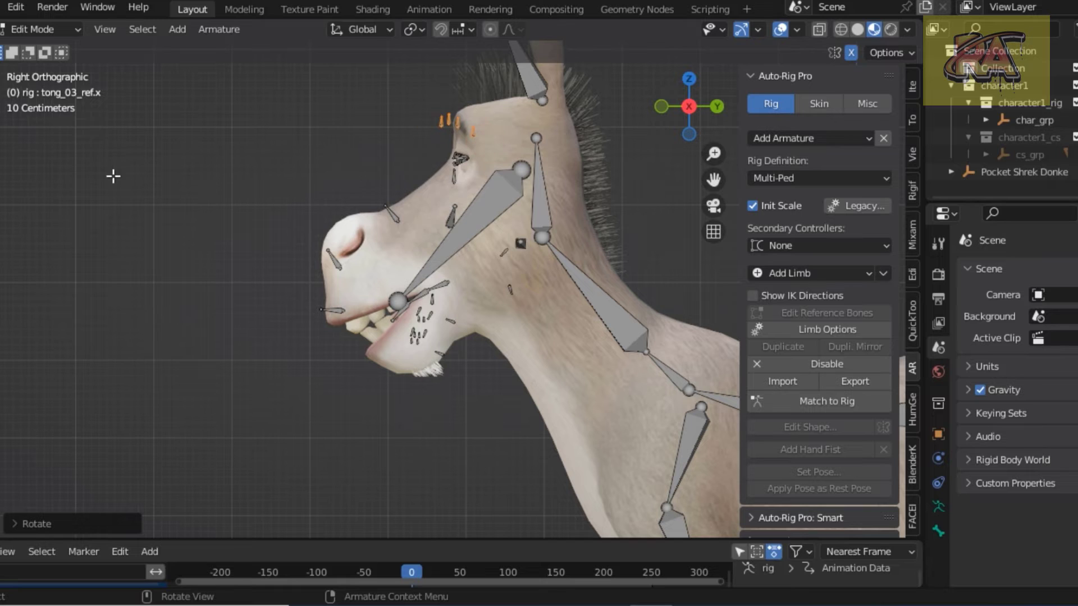
{"action": "key", "text": "shift+space"}
{"action": "key", "text": "r"}
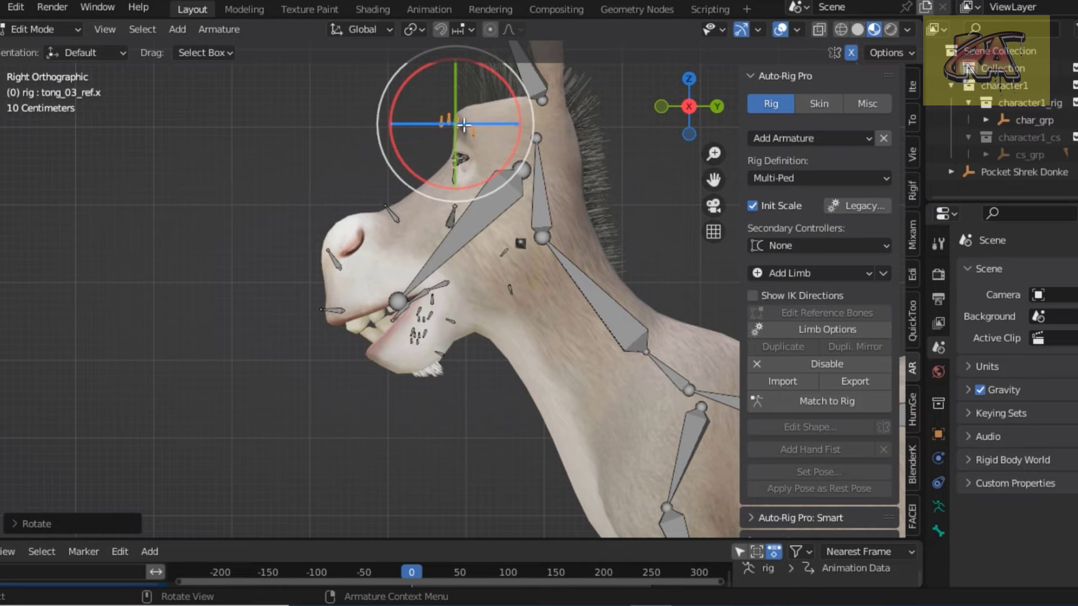
{"action": "left_click_drag", "start_coordinate": [456, 114], "coordinate": [384, 134]}
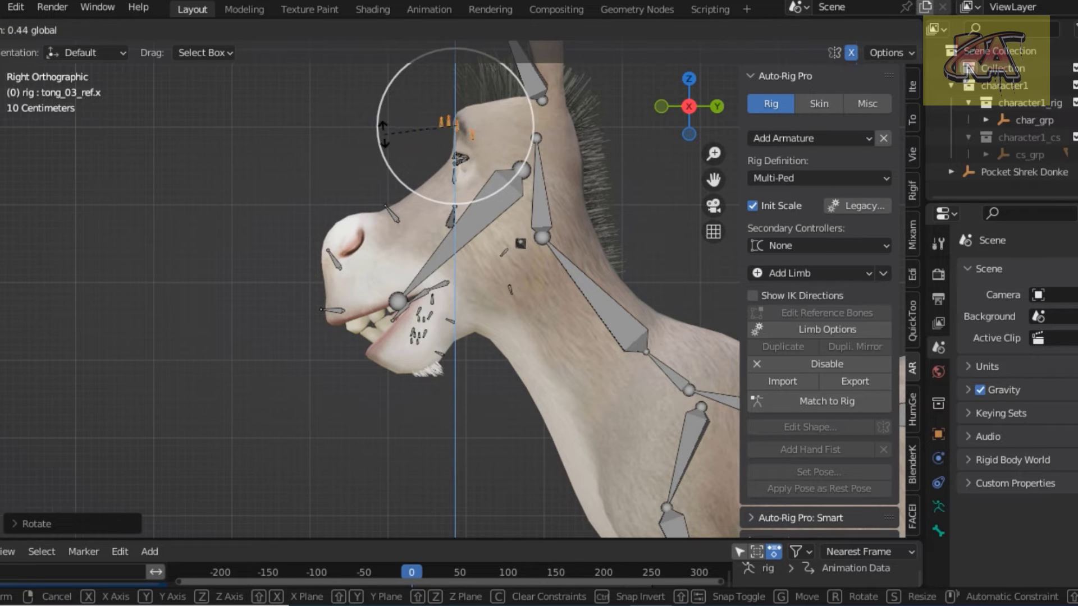
{"action": "left_click_drag", "start_coordinate": [384, 135], "coordinate": [430, 141]}
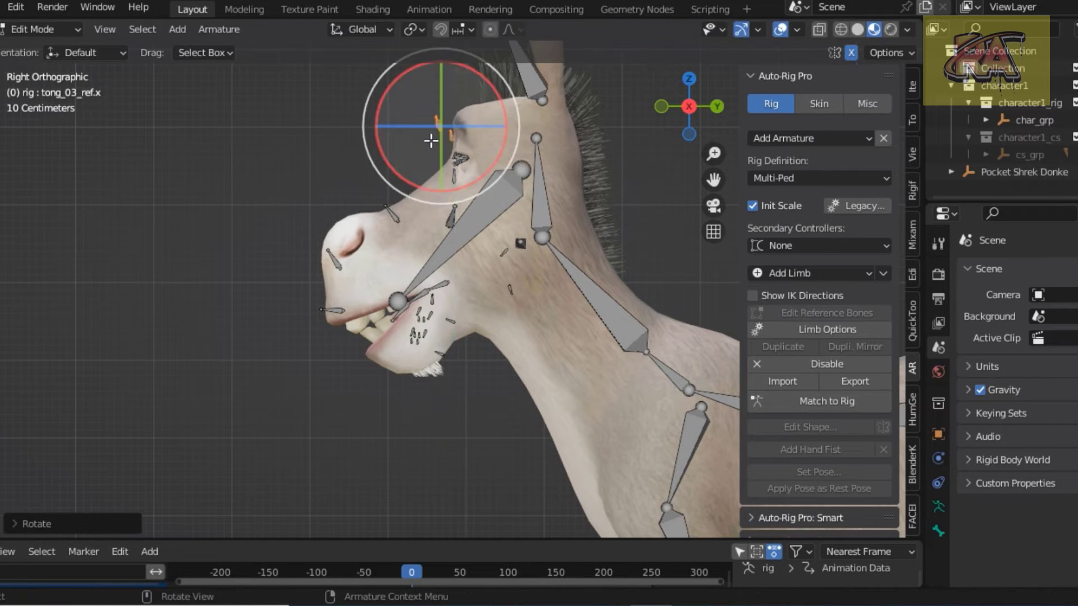
{"action": "key", "text": "g"}
{"action": "left_click", "coordinate": [452, 147]}
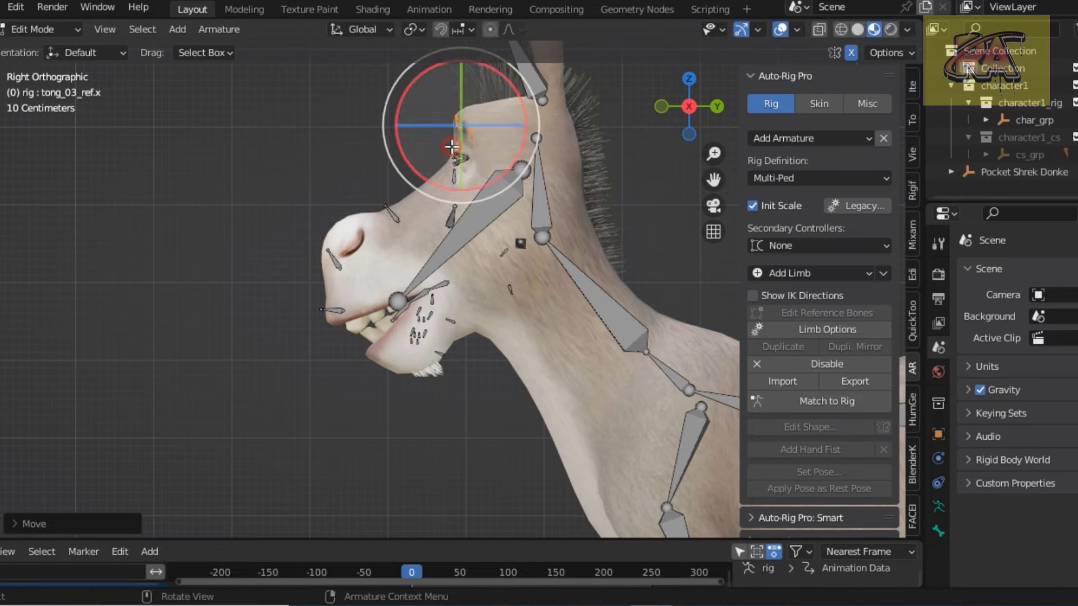
Step: Lower lips_smile_ref.l, teeth_bot_ref.l and teeth_bot_ref.x slightly on the jaw
{"action": "key", "text": "w"}
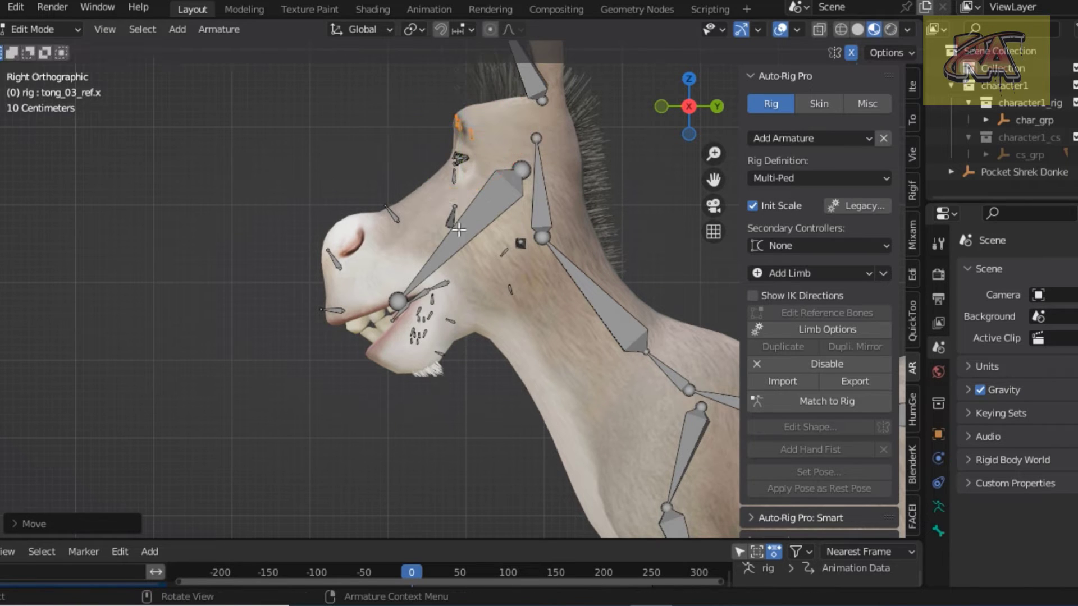
{"action": "scroll", "coordinate": [449, 292], "scroll_direction": "up", "scroll_amount": 1}
{"action": "scroll", "coordinate": [435, 313], "scroll_direction": "up", "scroll_amount": 2}
{"action": "scroll", "coordinate": [435, 313], "scroll_direction": "up", "scroll_amount": 2}
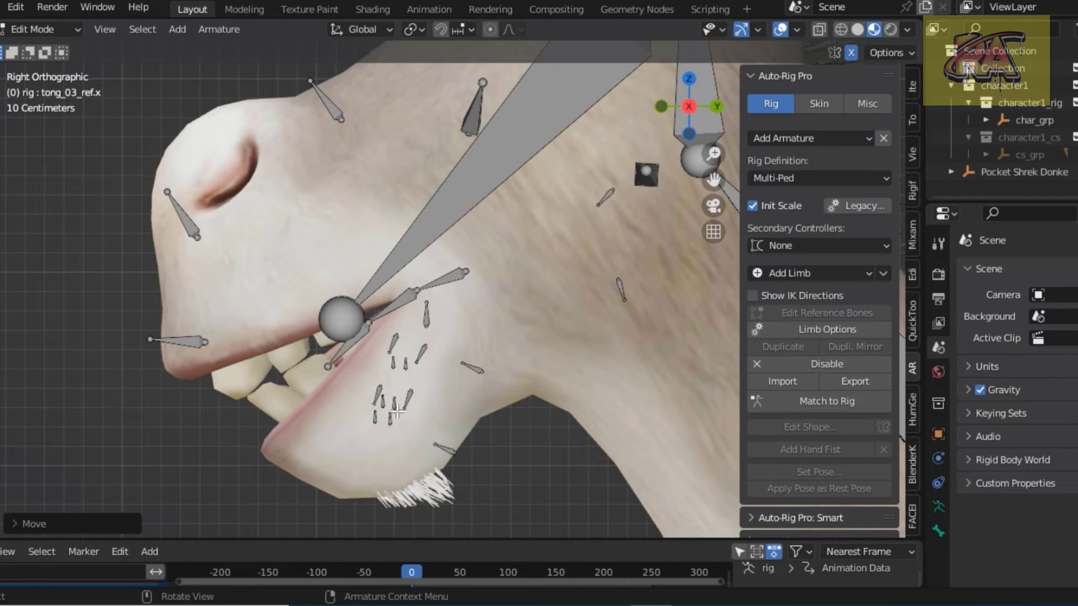
{"action": "left_click", "coordinate": [426, 314]}
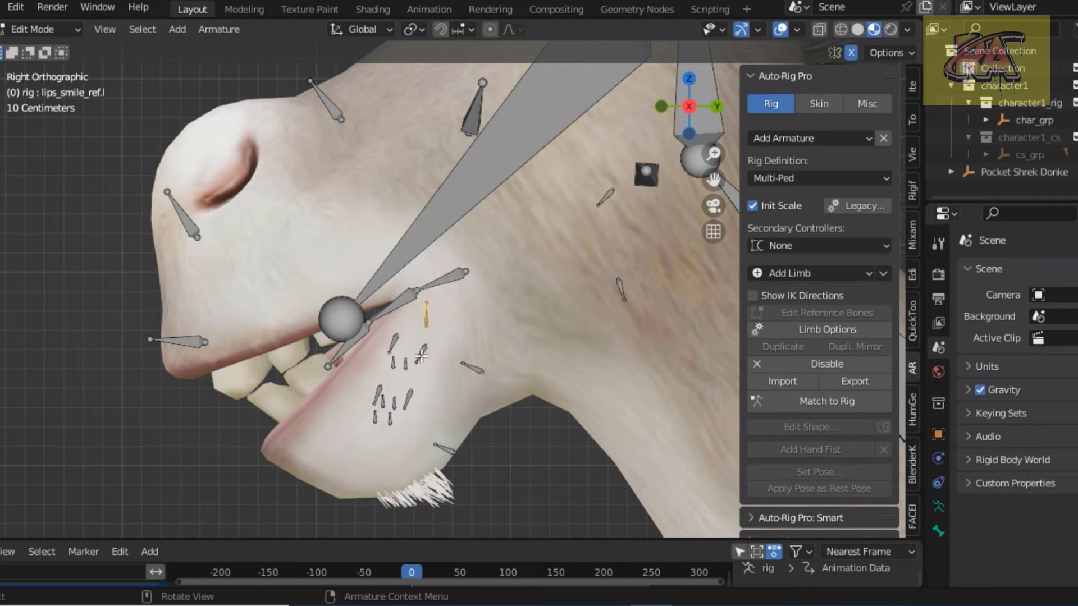
{"action": "left_click", "coordinate": [420, 354], "text": "shift"}
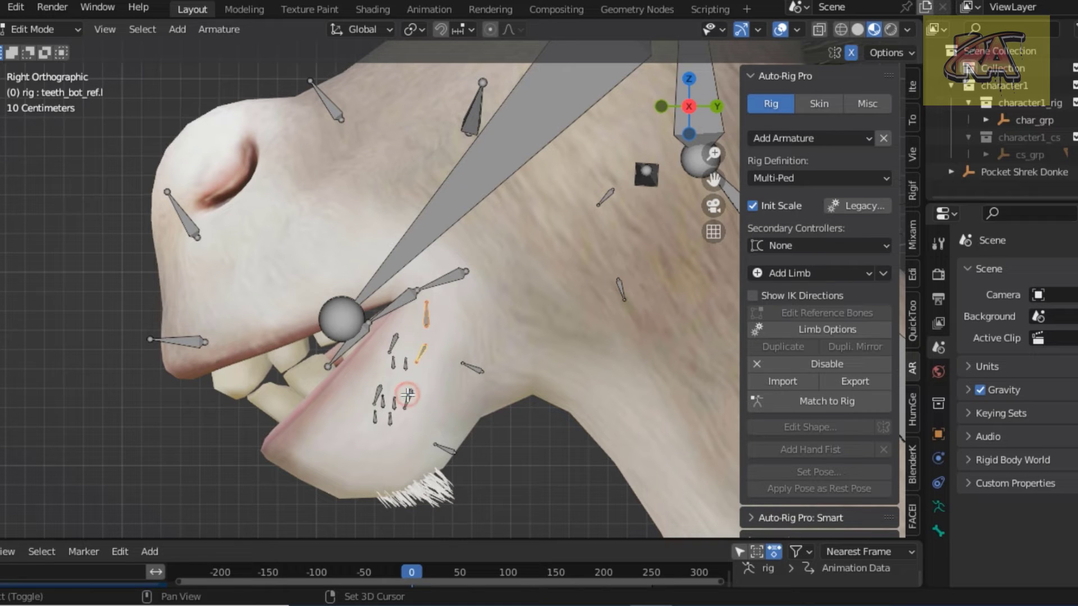
{"action": "left_click", "coordinate": [407, 396], "text": "shift"}
{"action": "key", "text": "g"}
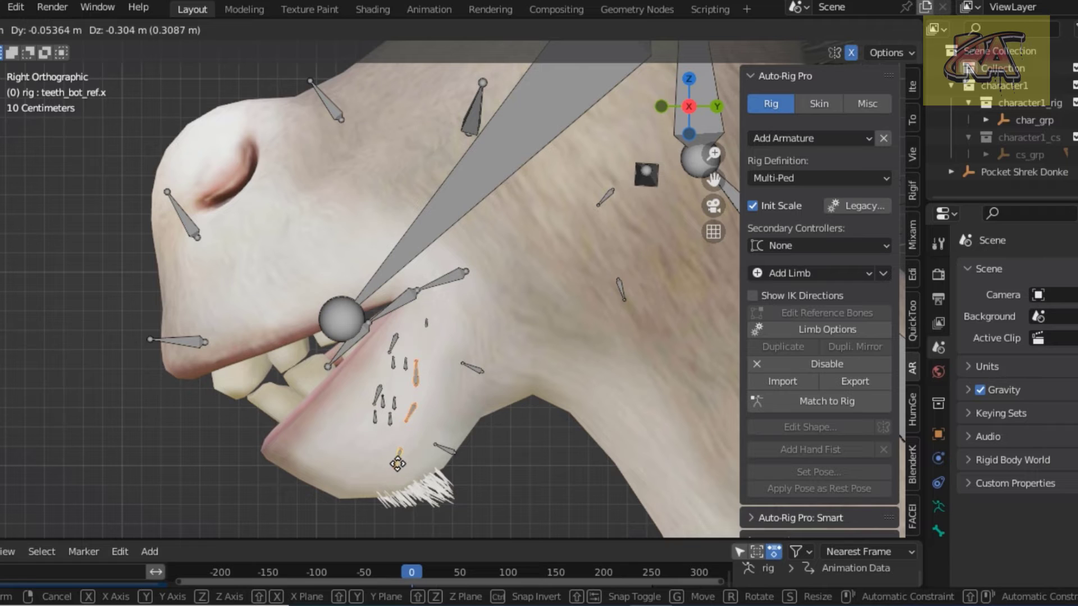
{"action": "left_click", "coordinate": [399, 472]}
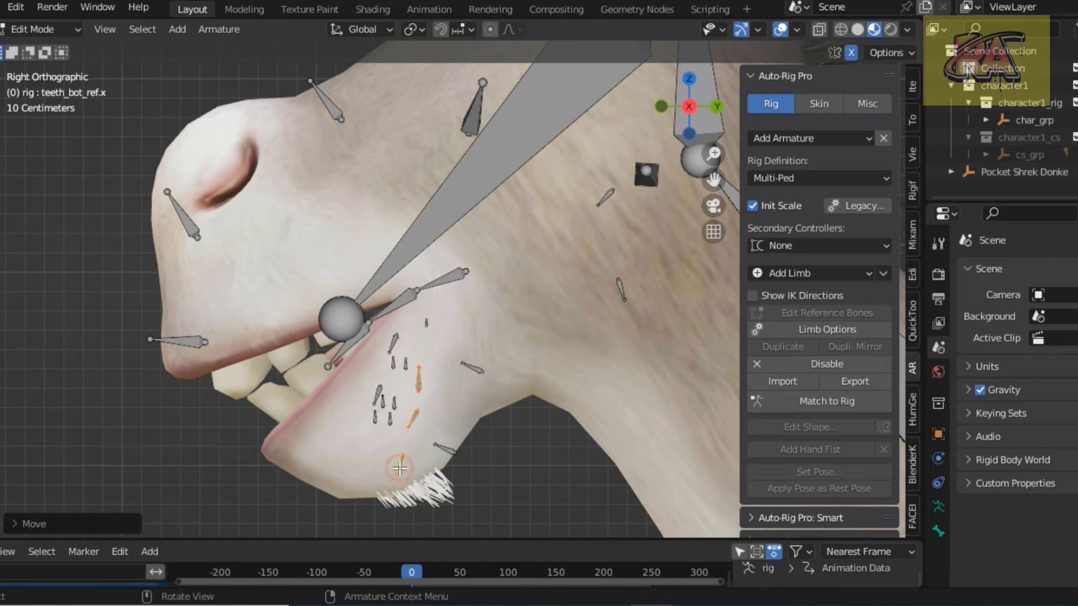
Step: Move, rotate, enlarge and settle teeth_top_ref.l and lips_top_ref.x onto the upper lip
{"action": "left_click", "coordinate": [394, 344]}
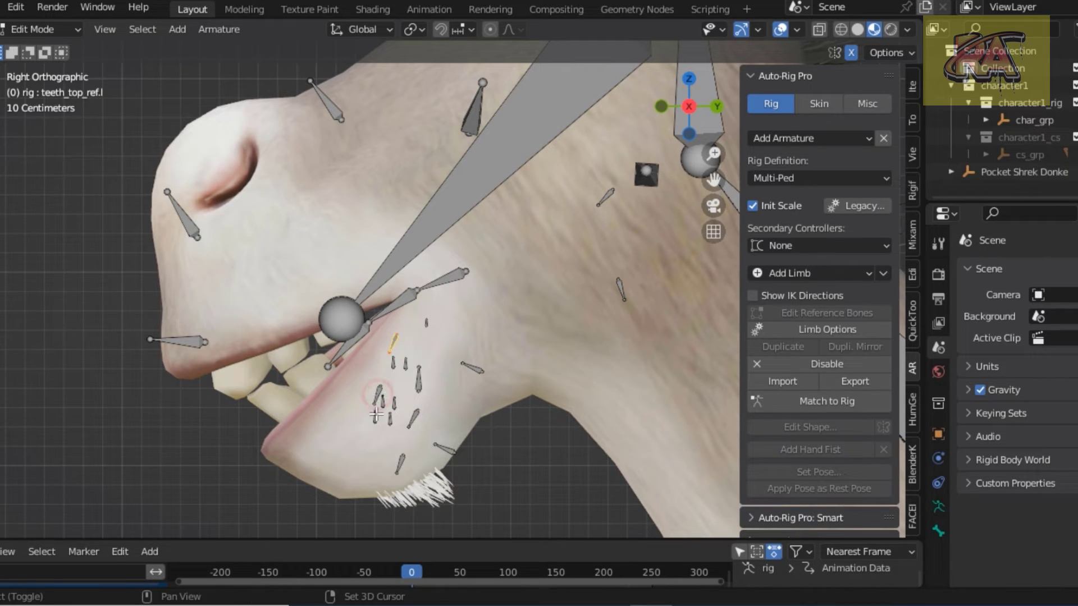
{"action": "left_click", "coordinate": [375, 414], "text": "shift"}
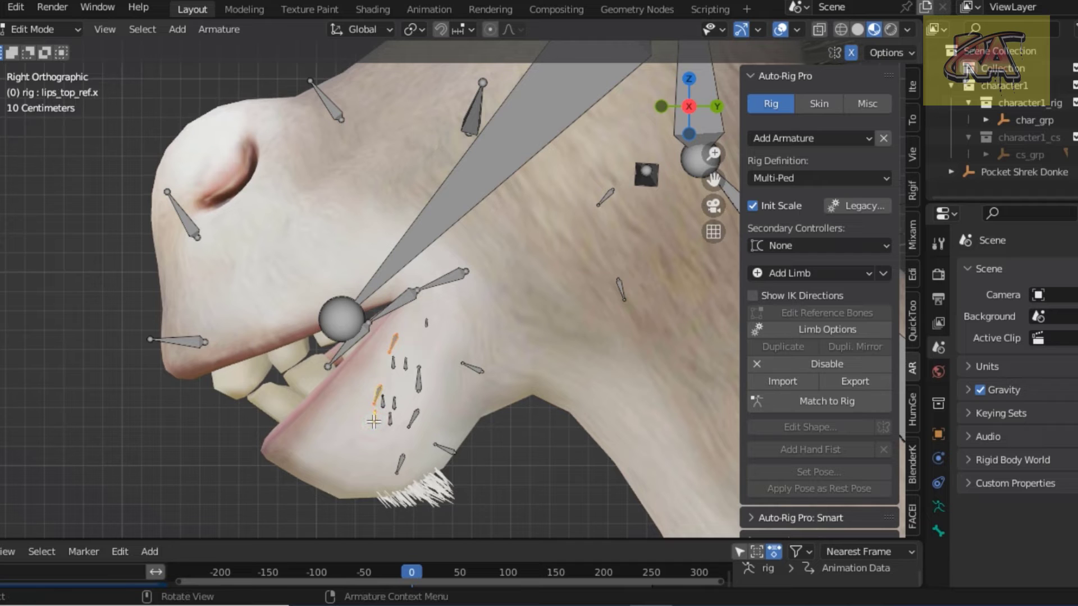
{"action": "key", "text": "g"}
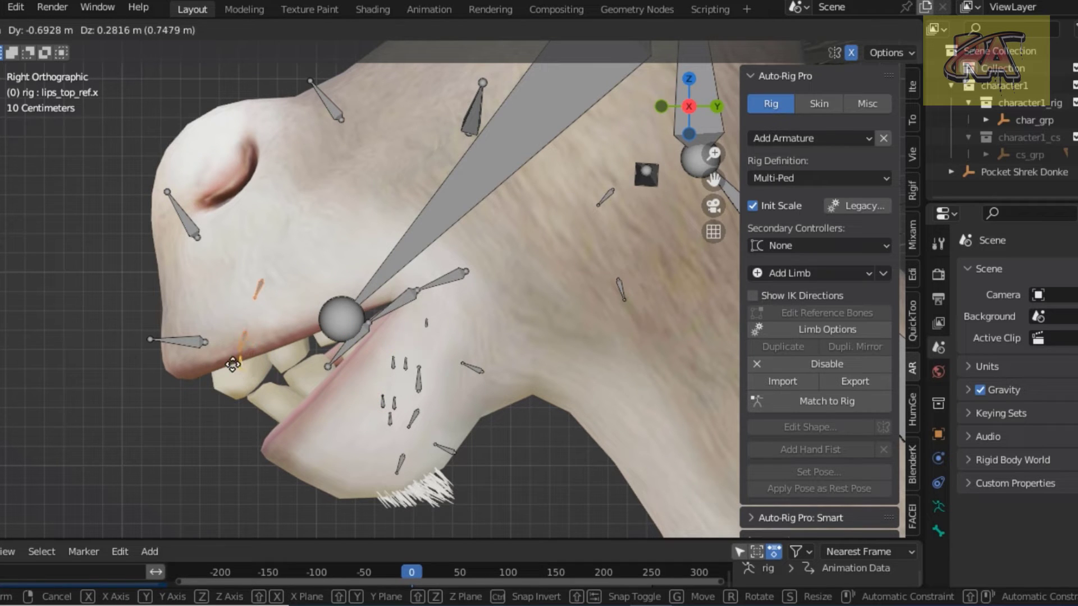
{"action": "left_click", "coordinate": [231, 364]}
{"action": "key", "text": "r"}
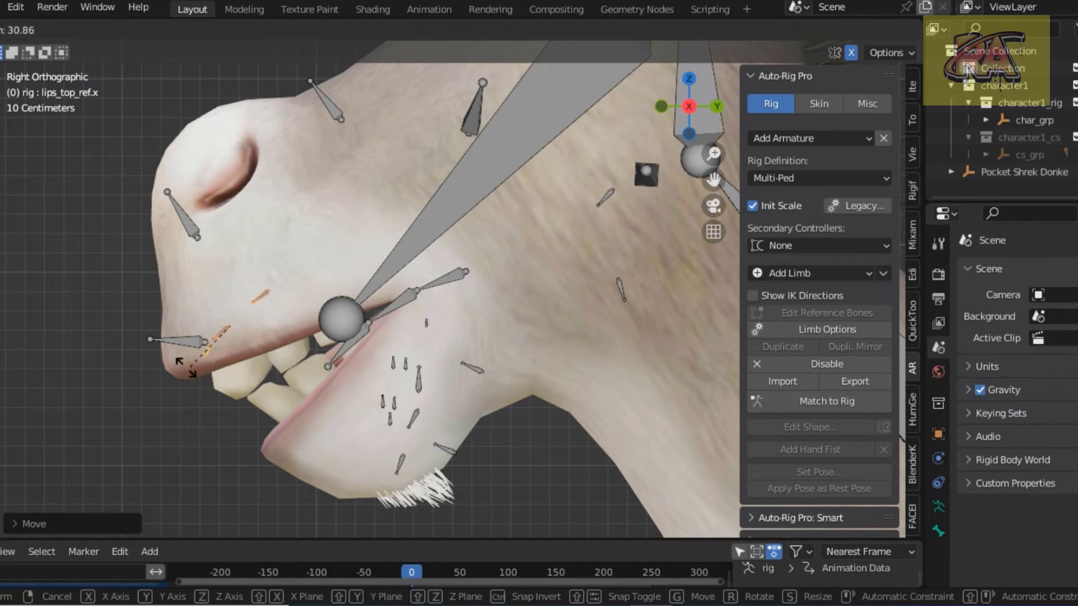
{"action": "left_click", "coordinate": [186, 367]}
{"action": "key", "text": "r"}
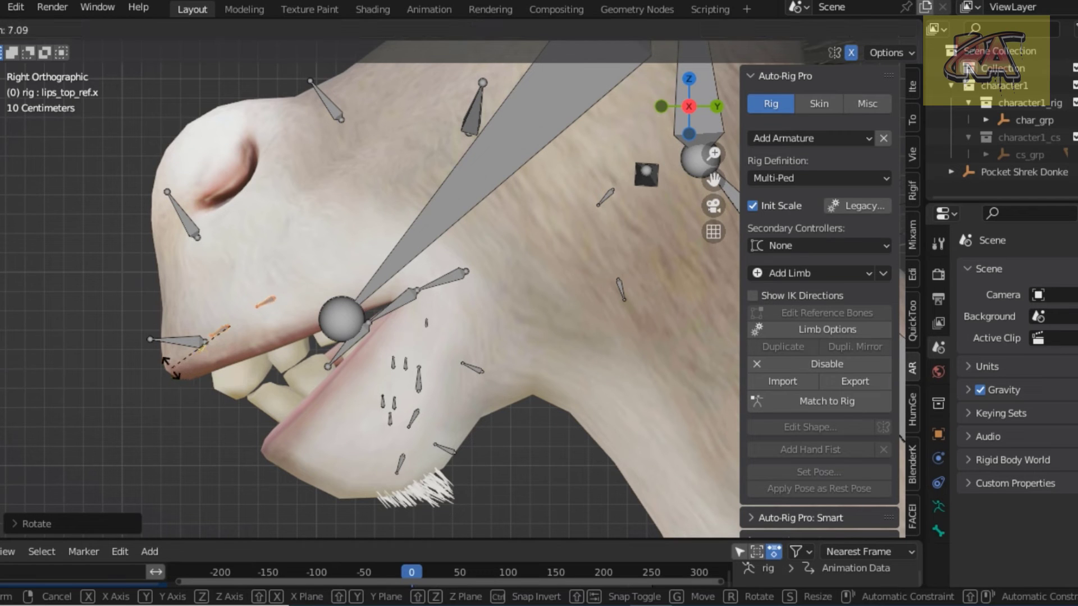
{"action": "left_click", "coordinate": [163, 365]}
{"action": "key", "text": "s"}
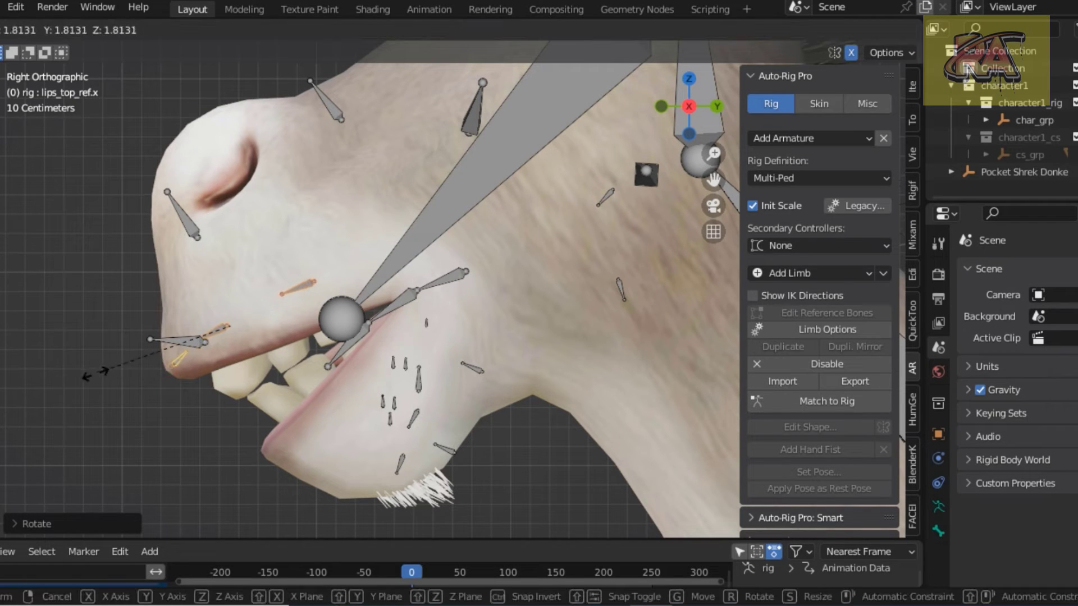
{"action": "left_click", "coordinate": [75, 378]}
{"action": "key", "text": "g"}
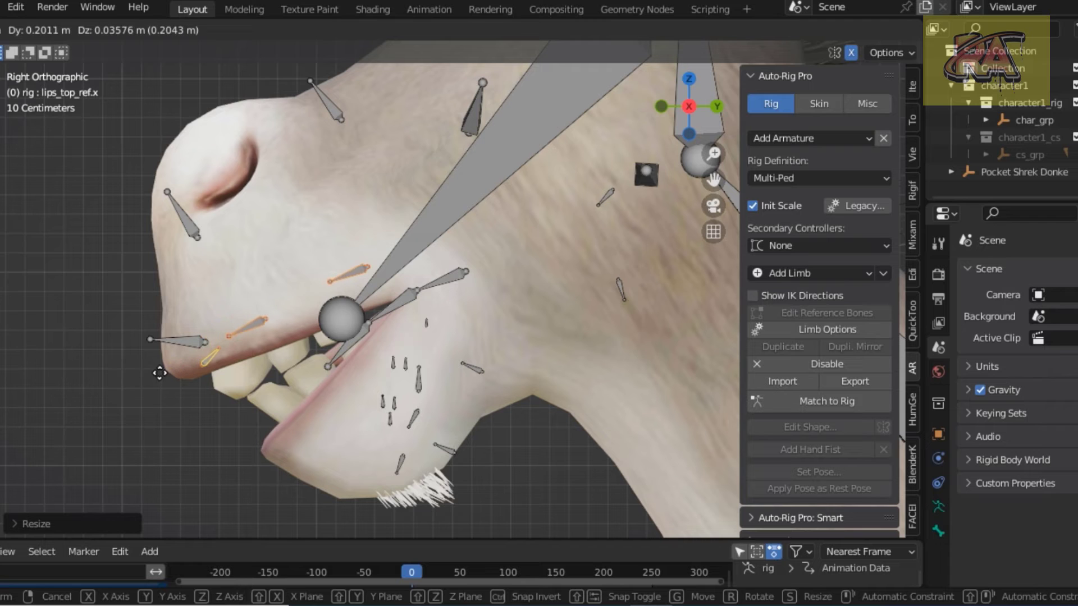
{"action": "left_click", "coordinate": [171, 373]}
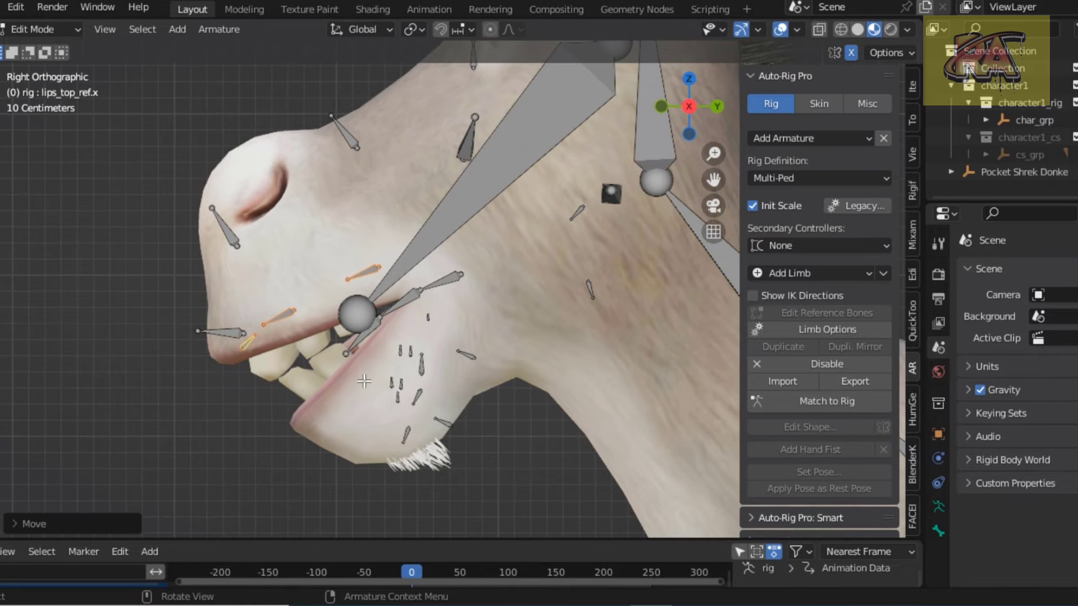
Step: Move two small chin bones up-left toward the lip line
{"action": "scroll", "coordinate": [367, 378], "scroll_direction": "up", "scroll_amount": 1}
{"action": "left_click", "coordinate": [383, 396]}
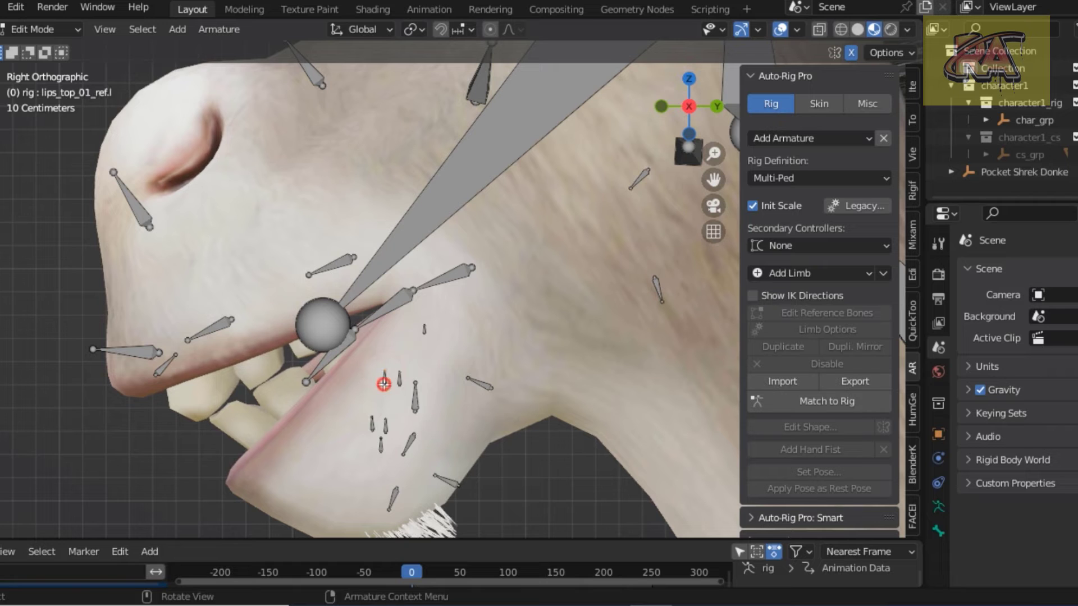
{"action": "scroll", "coordinate": [382, 387], "scroll_direction": "up", "scroll_amount": 2}
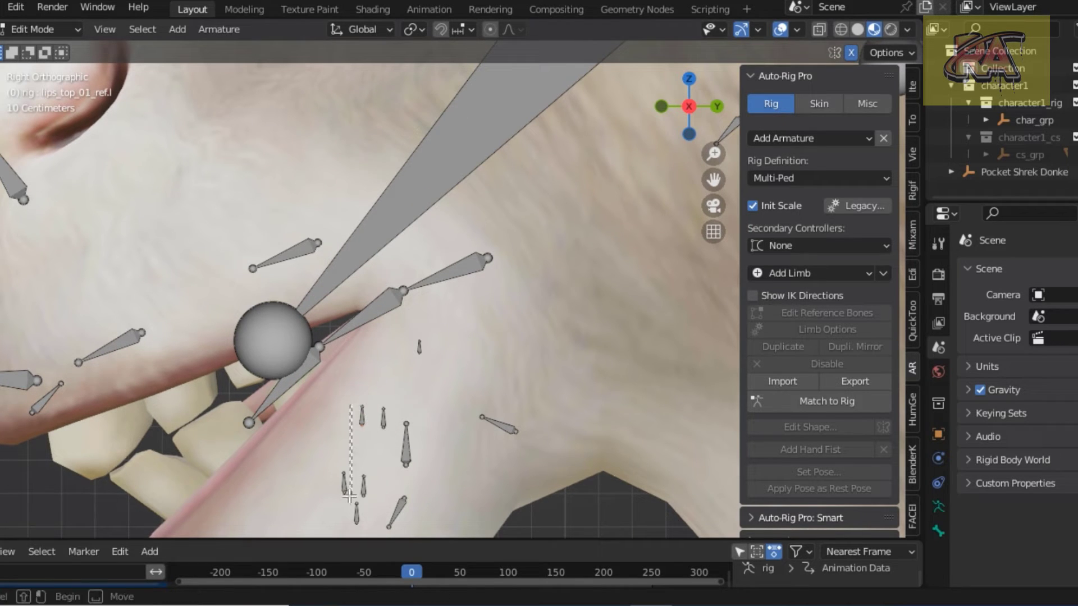
{"action": "left_click", "coordinate": [335, 508]}
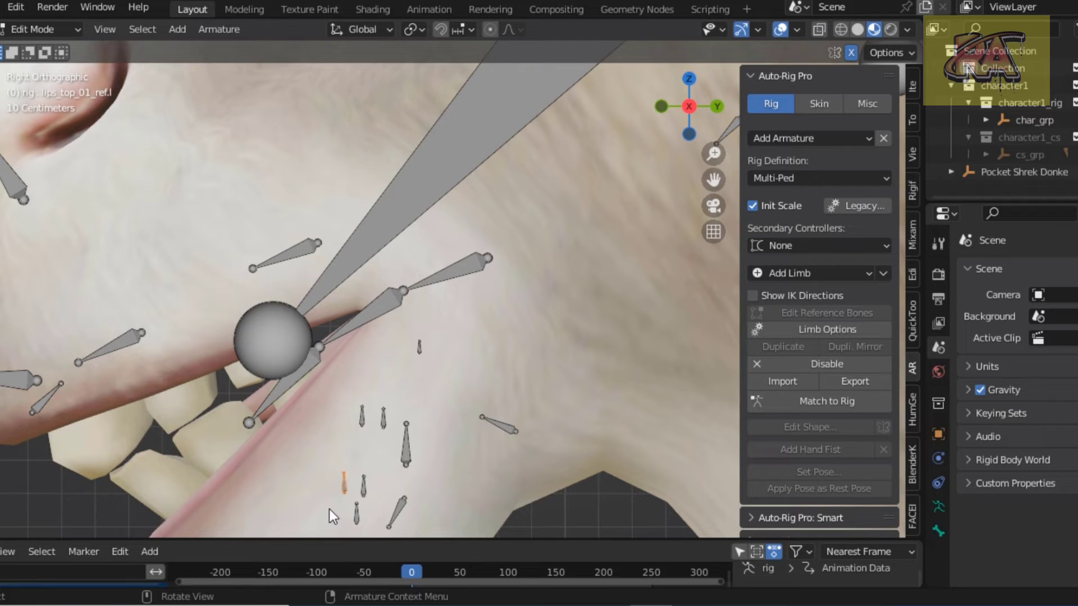
{"action": "key", "text": "f"}
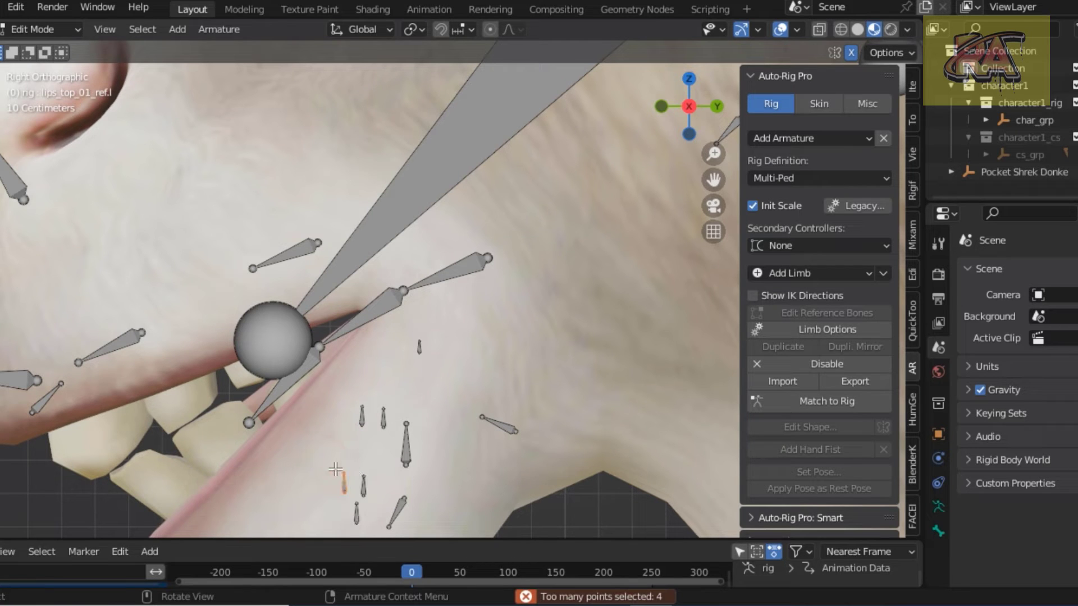
{"action": "key", "text": "g"}
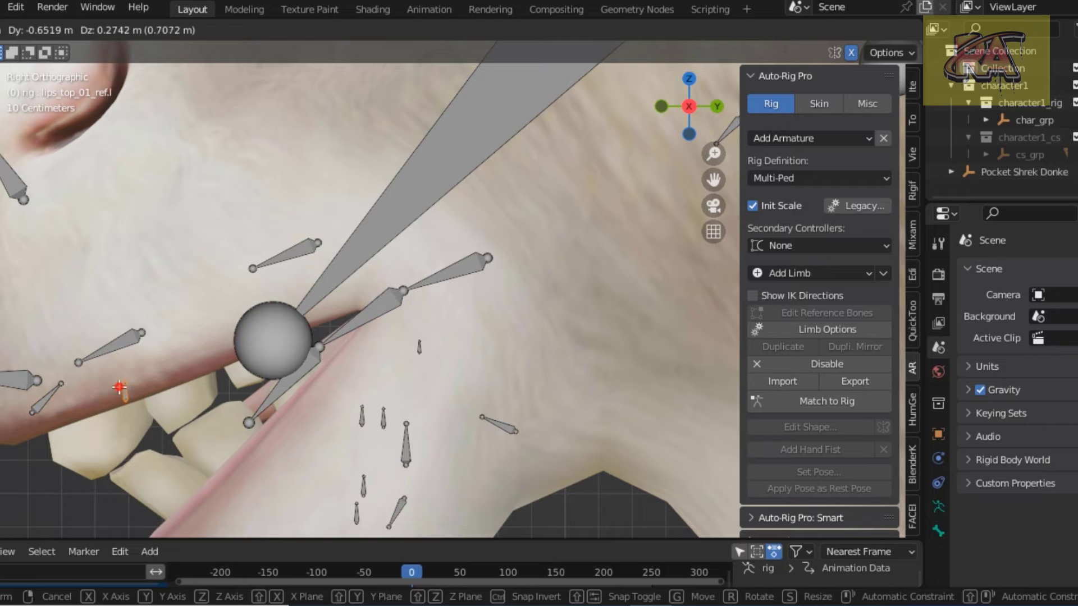
{"action": "left_click", "coordinate": [119, 387]}
{"action": "left_click", "coordinate": [352, 408]}
{"action": "key", "text": "g"}
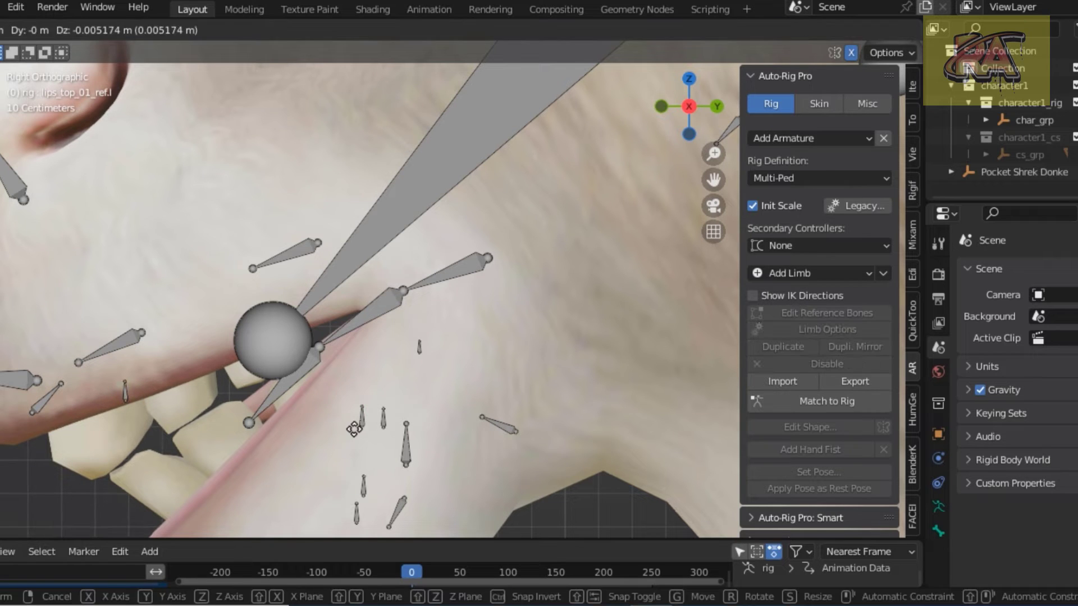
{"action": "left_click", "coordinate": [340, 418]}
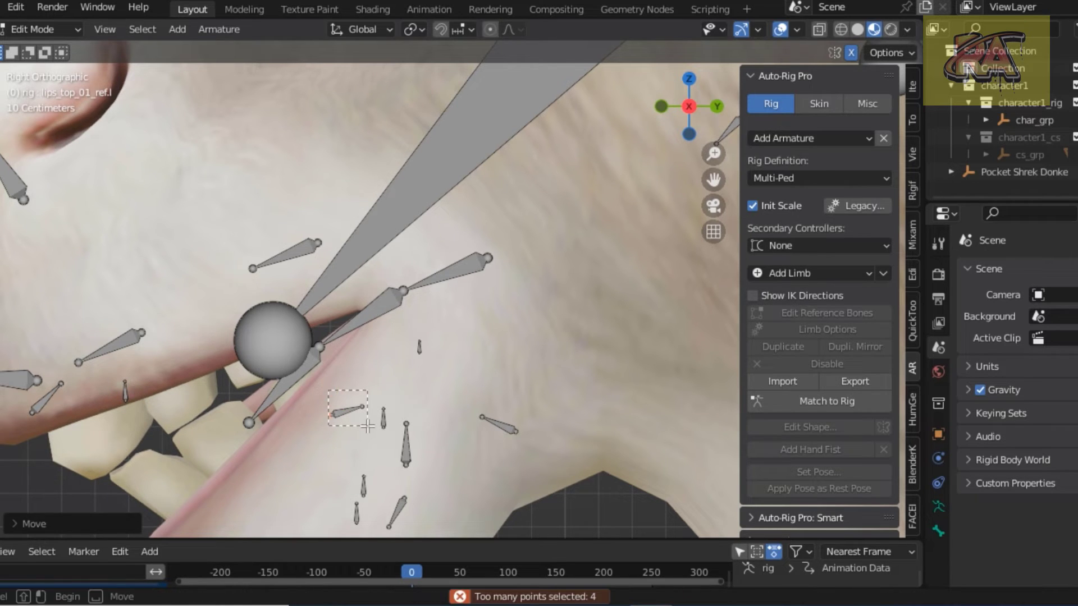
{"action": "key", "text": "g"}
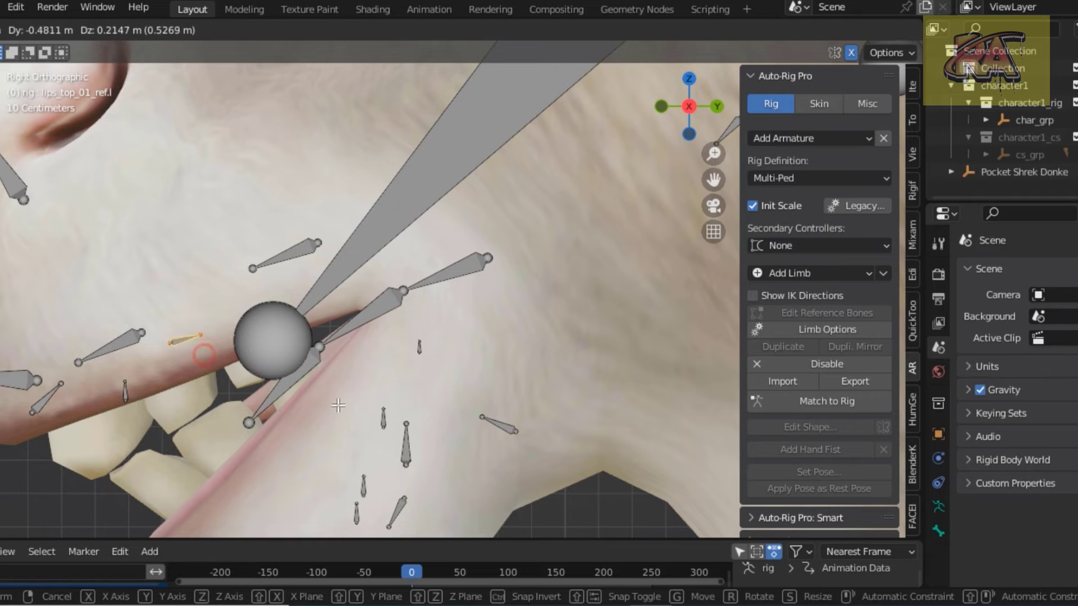
{"action": "left_click", "coordinate": [111, 310]}
Step: Shift three small jaw bones left, up-left and down along the lower jaw
{"action": "scroll", "coordinate": [359, 422], "scroll_direction": "down", "scroll_amount": 2}
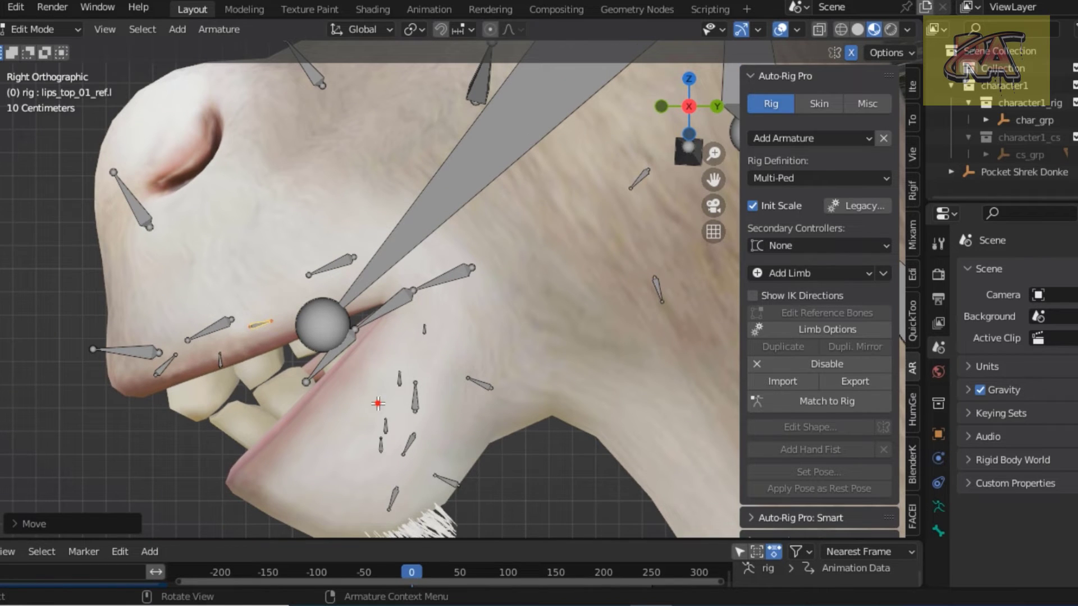
{"action": "left_click", "coordinate": [385, 455]}
{"action": "key", "text": "g"}
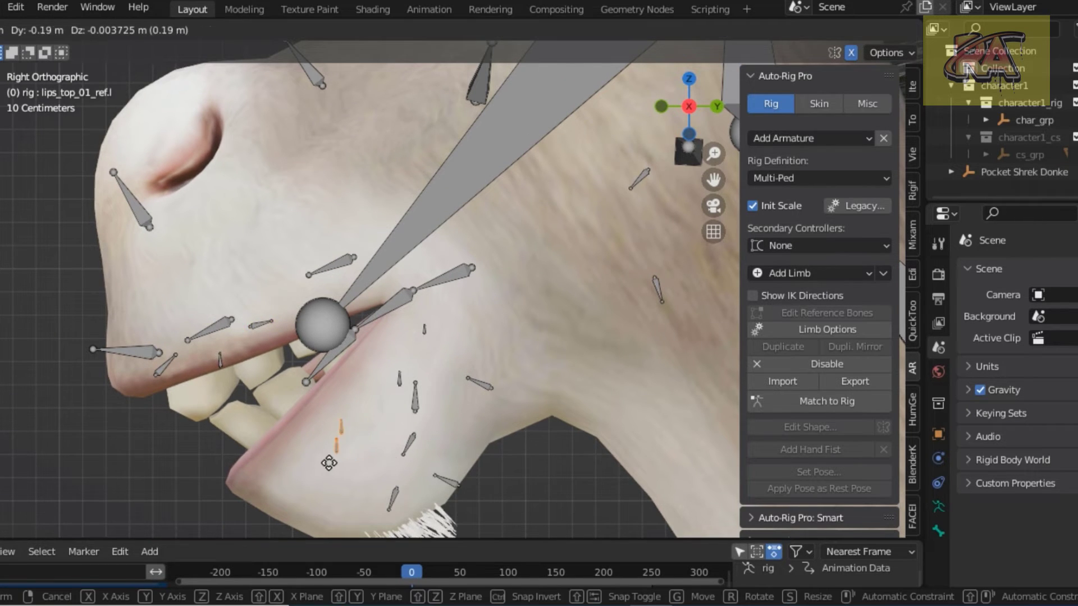
{"action": "left_click", "coordinate": [283, 469]}
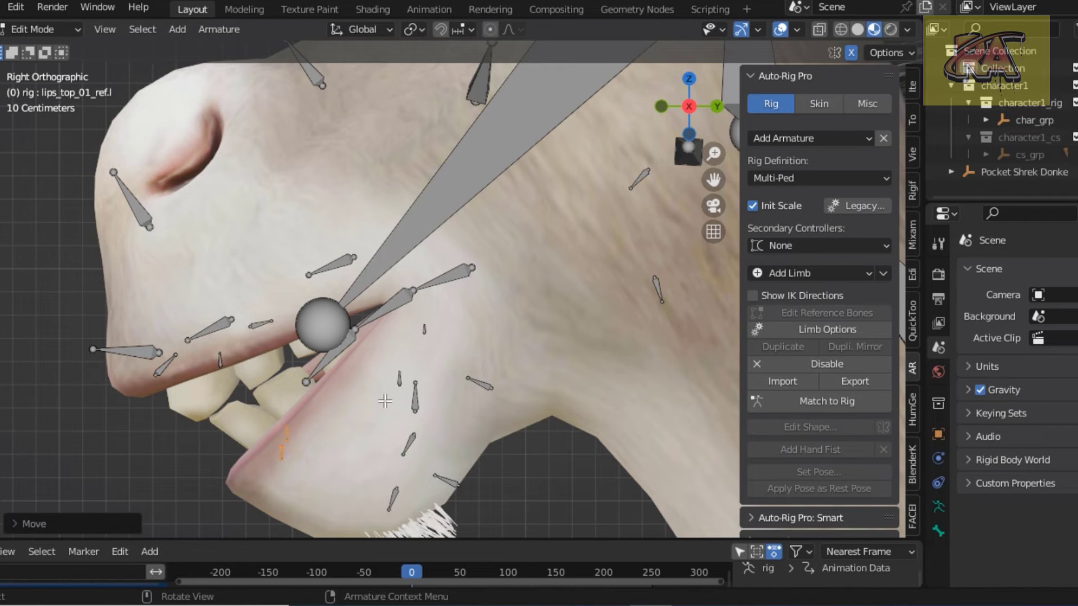
{"action": "left_click", "coordinate": [398, 373]}
{"action": "key", "text": "g"}
{"action": "left_click", "coordinate": [372, 362]}
{"action": "left_click", "coordinate": [415, 313]}
{"action": "key", "text": "g"}
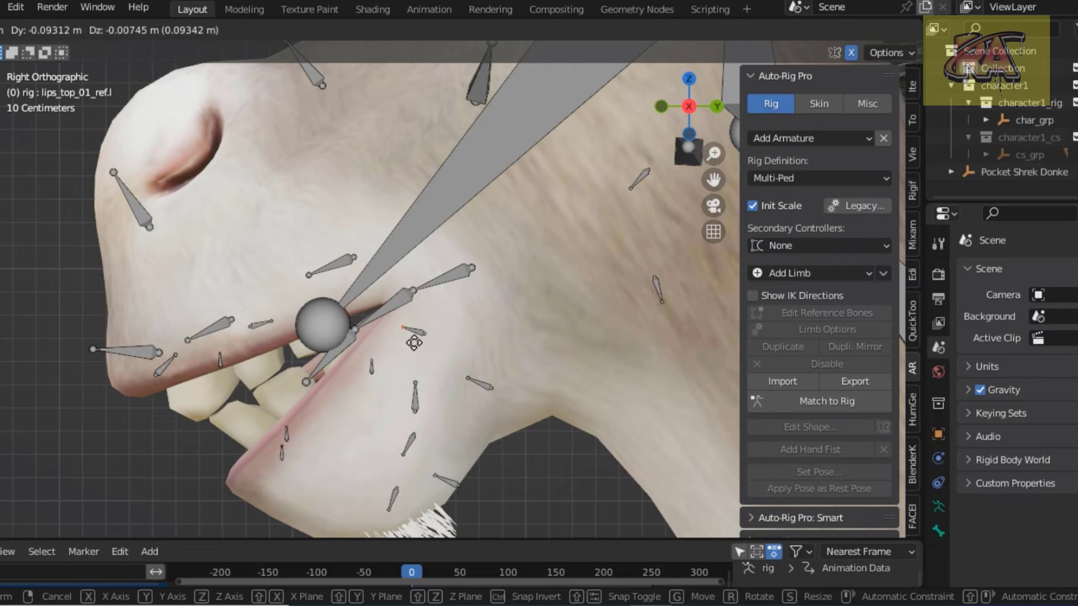
{"action": "left_click", "coordinate": [442, 339]}
{"action": "scroll", "coordinate": [597, 305], "scroll_direction": "down", "scroll_amount": 1}
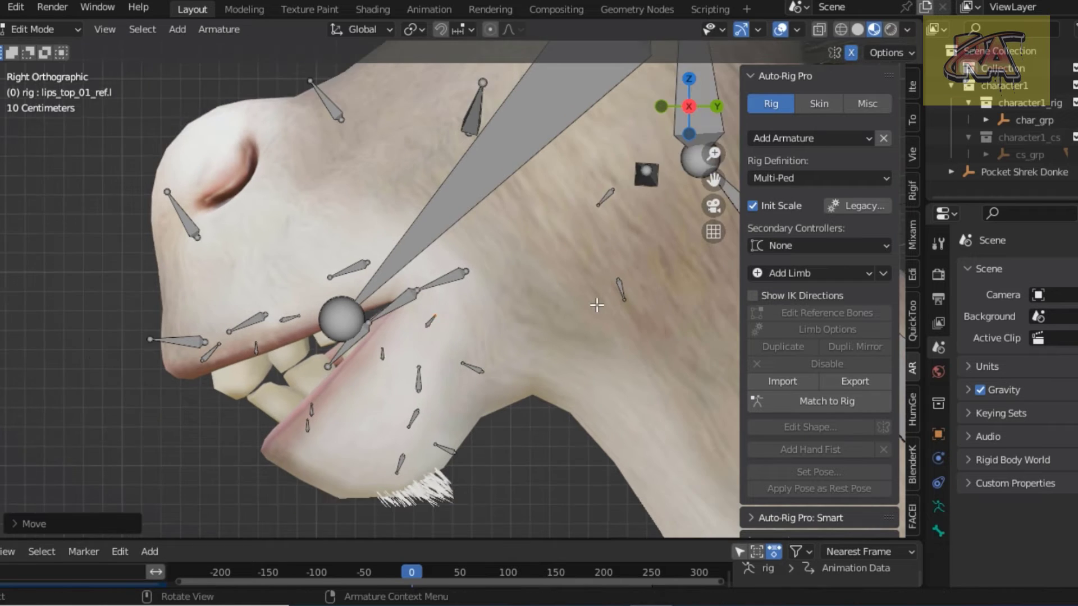
{"action": "scroll", "coordinate": [597, 305], "scroll_direction": "down", "scroll_amount": 1}
Step: Move the cheek bone on the donkey's neck up and enlarge it
{"action": "left_click", "coordinate": [562, 290]}
{"action": "key", "text": "g"}
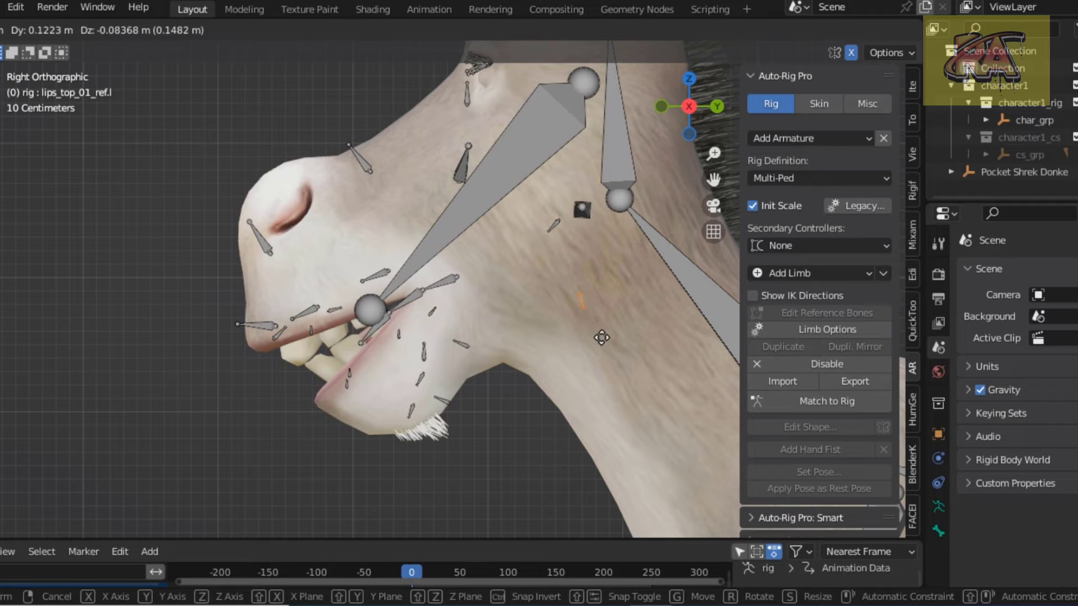
{"action": "left_click", "coordinate": [601, 338]}
{"action": "key", "text": "s"}
{"action": "left_click", "coordinate": [676, 443]}
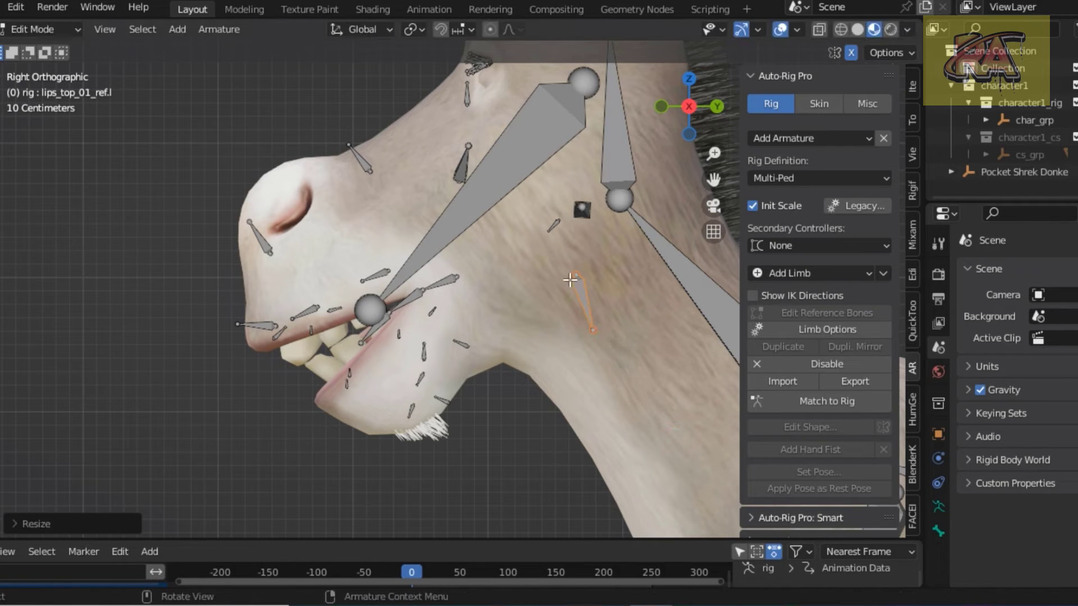
Step: Enlarge the square bone near the jaw hinge, then check the head from the front
{"action": "left_click", "coordinate": [582, 209]}
{"action": "key", "text": "s"}
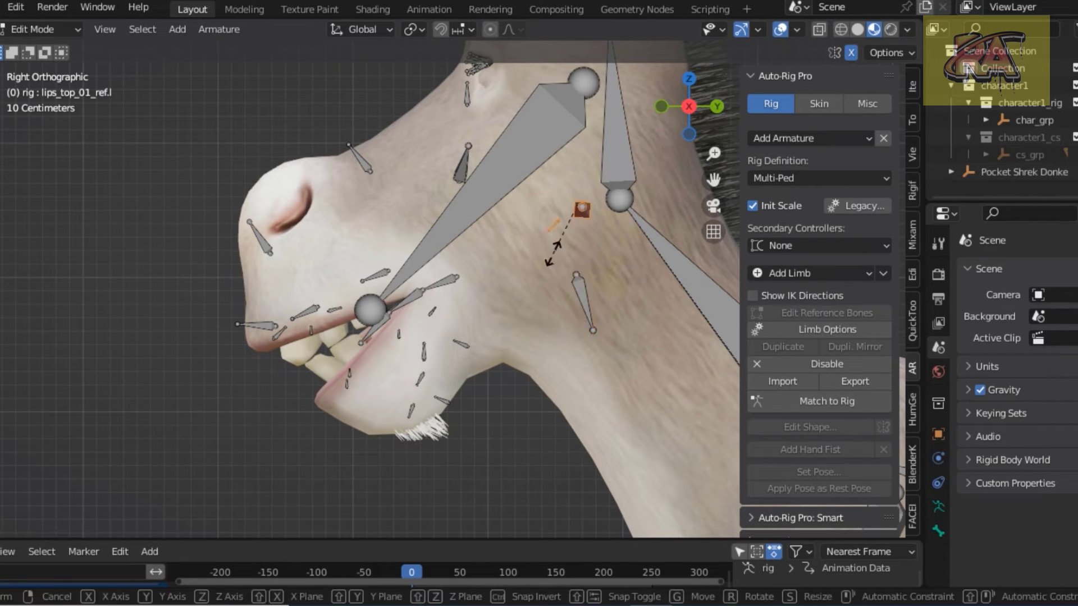
{"action": "left_click", "coordinate": [593, 313]}
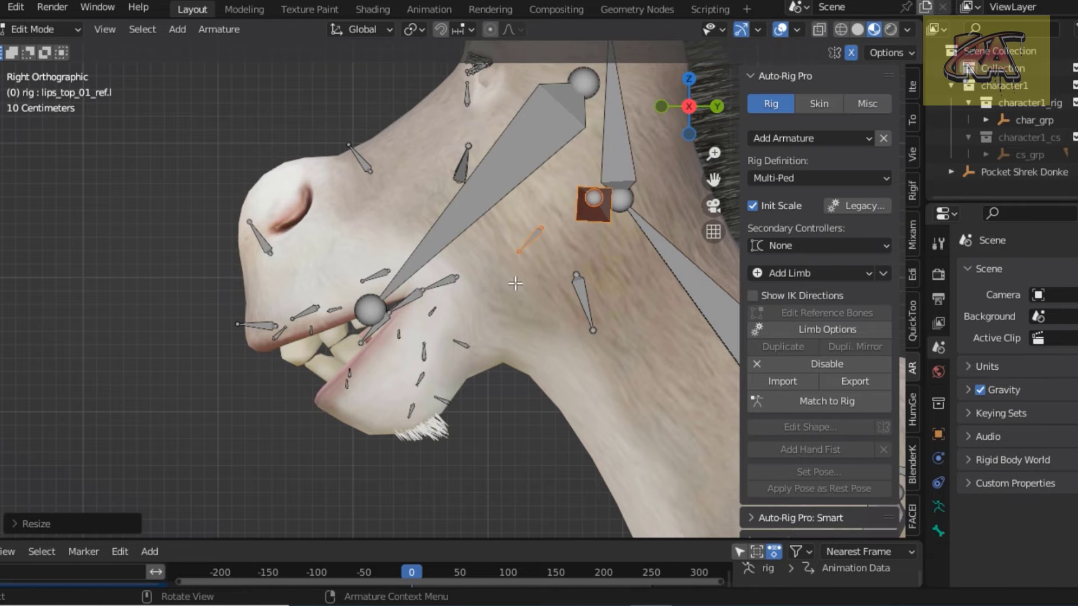
{"action": "key", "text": "KP_1"}
{"action": "scroll", "coordinate": [370, 287], "scroll_direction": "down", "scroll_amount": 3}
{"action": "scroll", "coordinate": [370, 287], "scroll_direction": "down", "scroll_amount": 1}
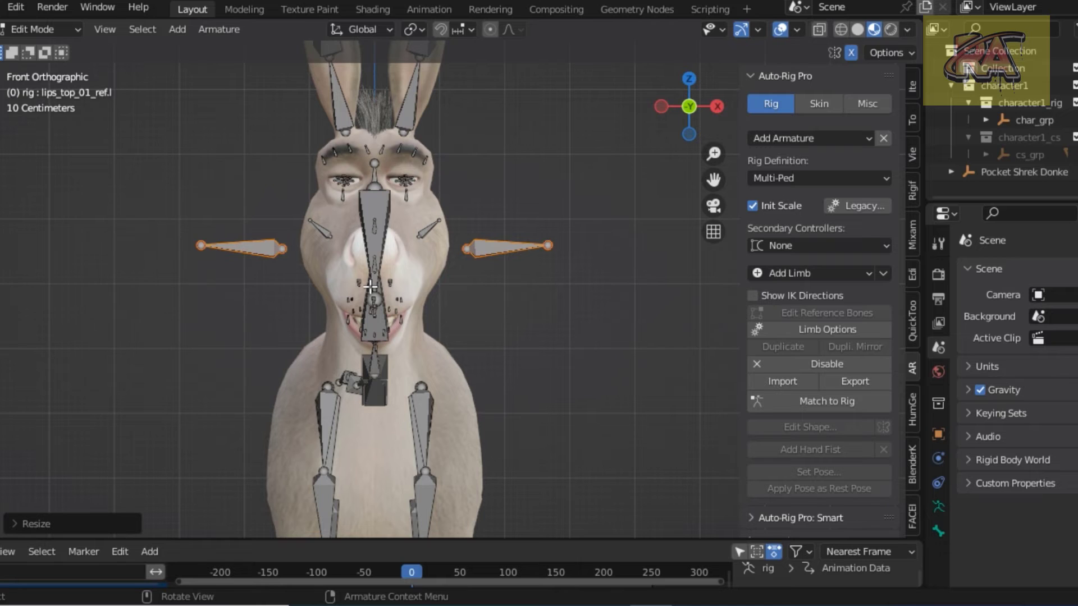
Step: Scale the two sideways cheek bones down to about 0.40 so they sit against the cheeks
{"action": "key", "text": "s"}
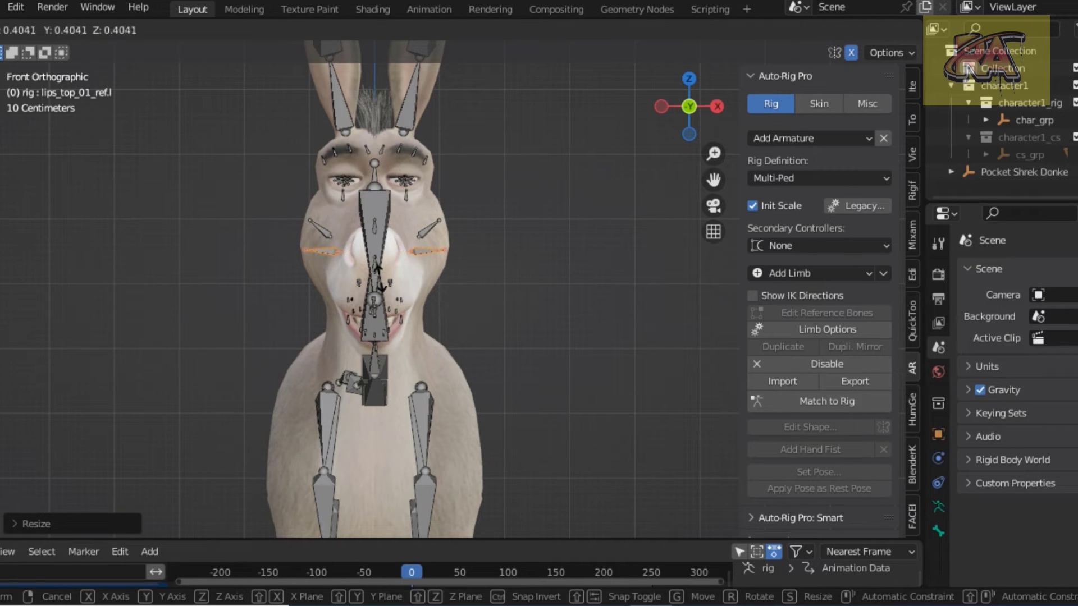
{"action": "left_click", "coordinate": [379, 279]}
{"action": "scroll", "coordinate": [490, 269], "scroll_direction": "down", "scroll_amount": 1}
{"action": "scroll", "coordinate": [491, 269], "scroll_direction": "down", "scroll_amount": 2}
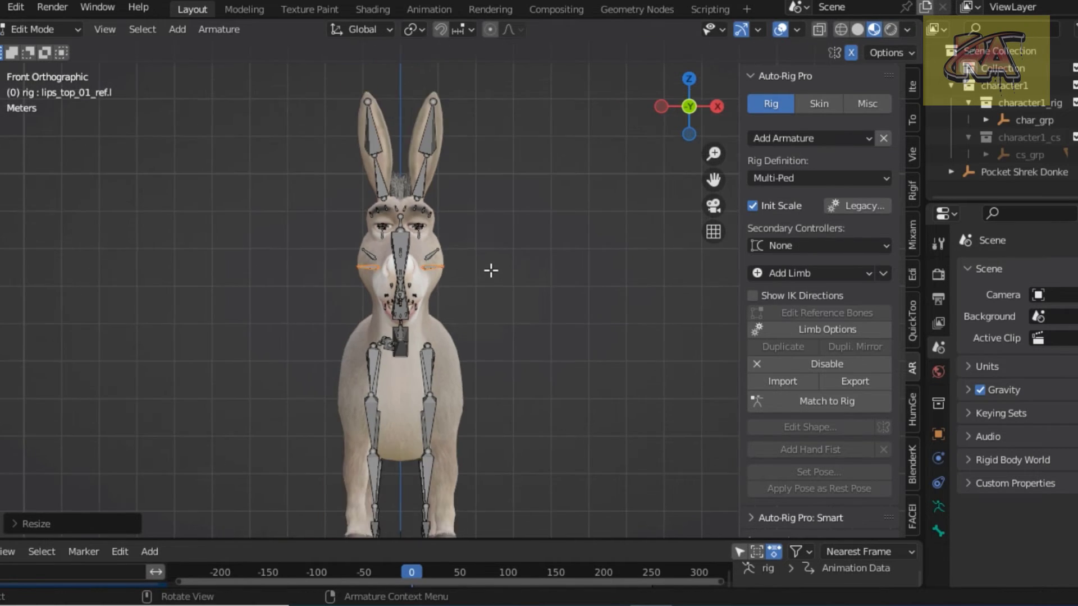
{"action": "scroll", "coordinate": [491, 270], "scroll_direction": "down", "scroll_amount": 2}
{"action": "scroll", "coordinate": [492, 270], "scroll_direction": "up", "scroll_amount": 2}
{"action": "scroll", "coordinate": [491, 270], "scroll_direction": "down", "scroll_amount": 1}
{"action": "scroll", "coordinate": [490, 279], "scroll_direction": "down", "scroll_amount": 1}
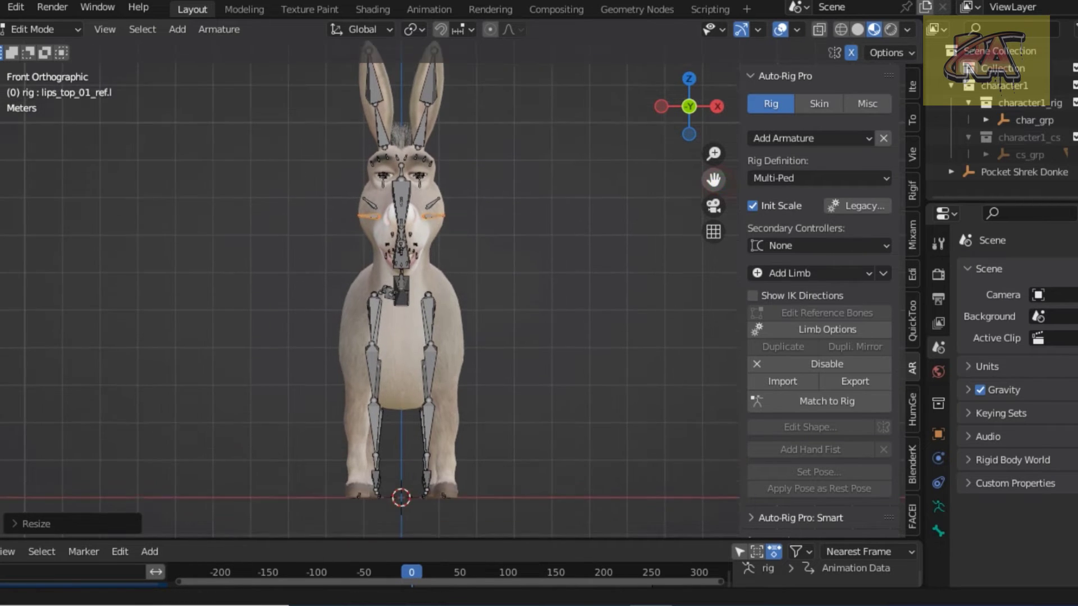
Step: Slide the right-side leg reference bones sideways to centre them inside the donkey's leg
{"action": "scroll", "coordinate": [577, 337], "scroll_direction": "up", "scroll_amount": 2}
{"action": "middle_click_drag", "start_coordinate": [578, 375], "coordinate": [578, 302], "text": "shift"}
{"action": "scroll", "coordinate": [509, 298], "scroll_direction": "up", "scroll_amount": 2}
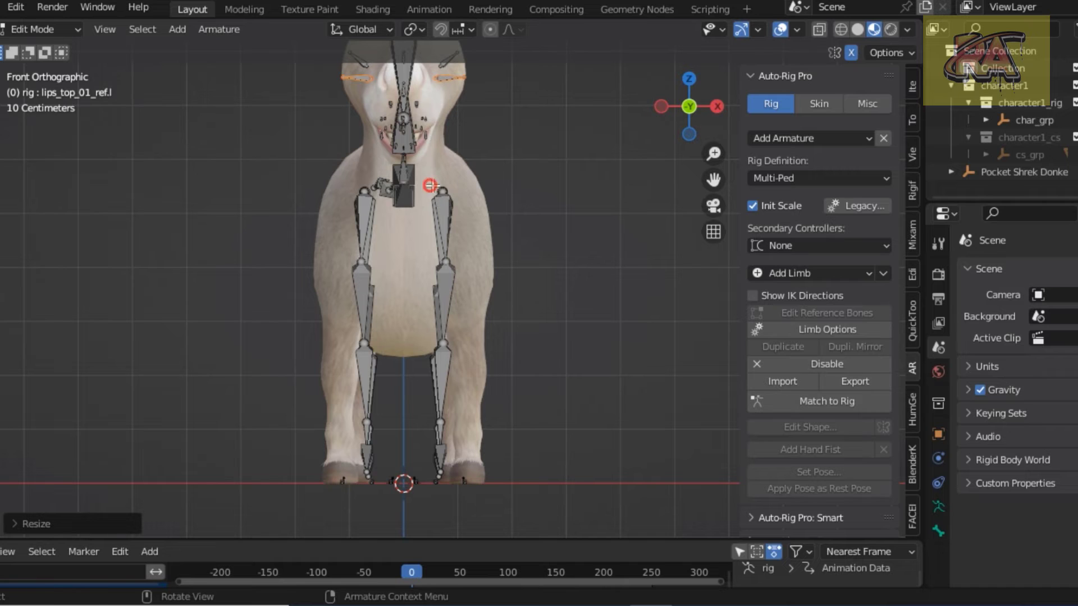
{"action": "left_click_drag", "start_coordinate": [429, 185], "coordinate": [473, 499]}
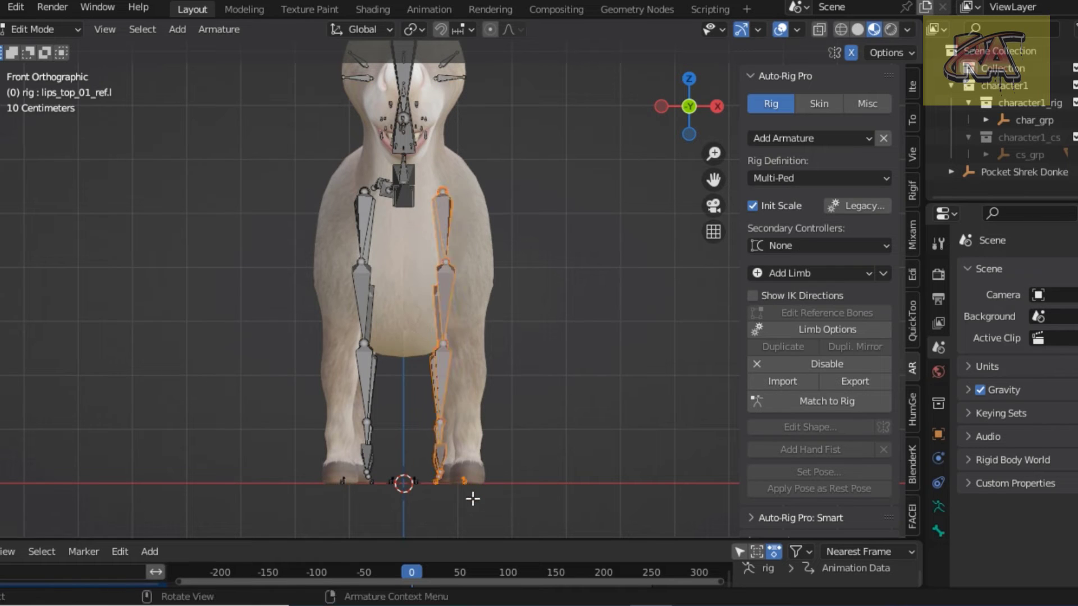
{"action": "key", "text": "g"}
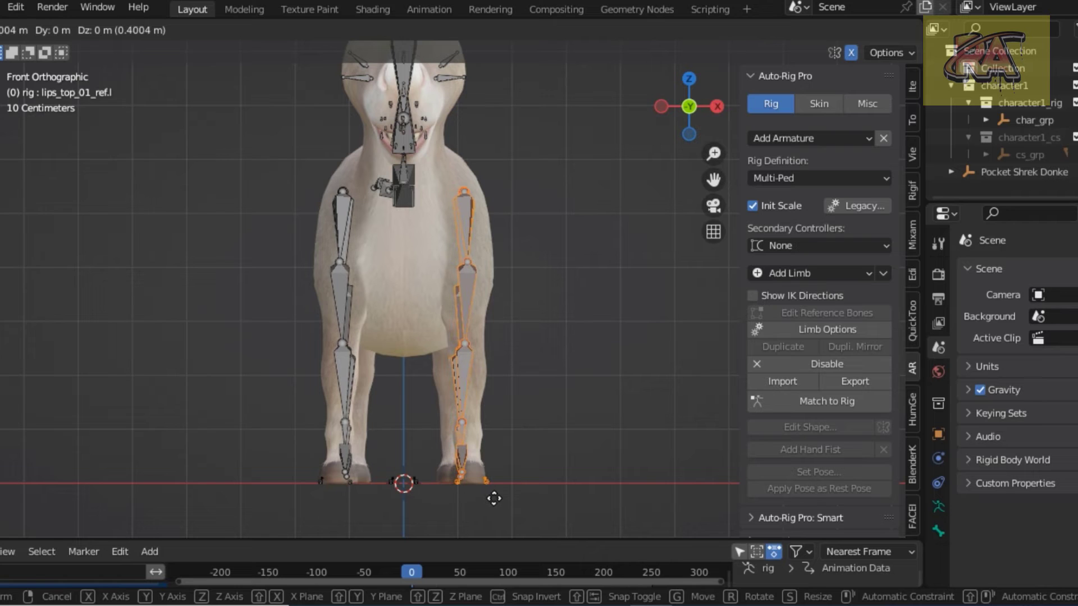
{"action": "left_click", "coordinate": [494, 498]}
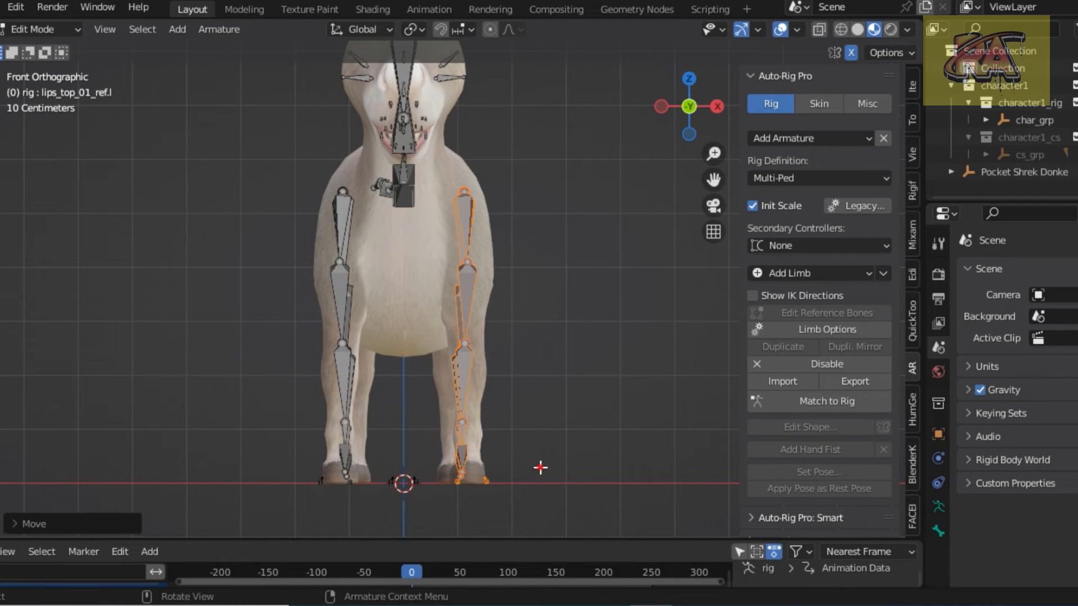
{"action": "left_click", "coordinate": [541, 466]}
Step: Check the rig's alignment from both sides and from the top
{"action": "key", "text": "KP_3"}
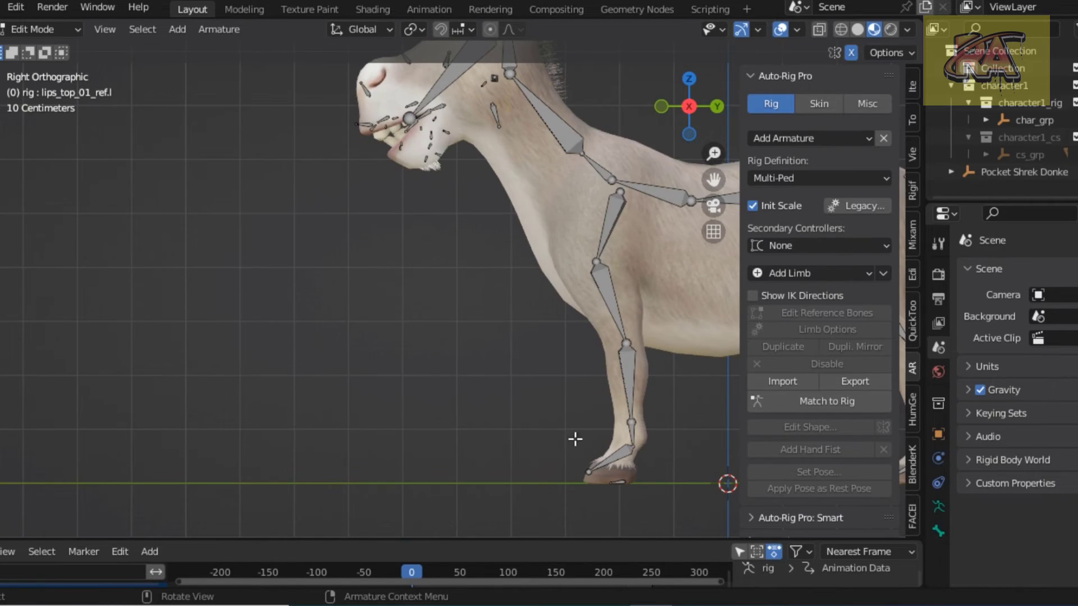
{"action": "scroll", "coordinate": [575, 438], "scroll_direction": "down", "scroll_amount": 3}
{"action": "scroll", "coordinate": [575, 438], "scroll_direction": "down", "scroll_amount": 2}
{"action": "key", "text": "ctrl+KP_3"}
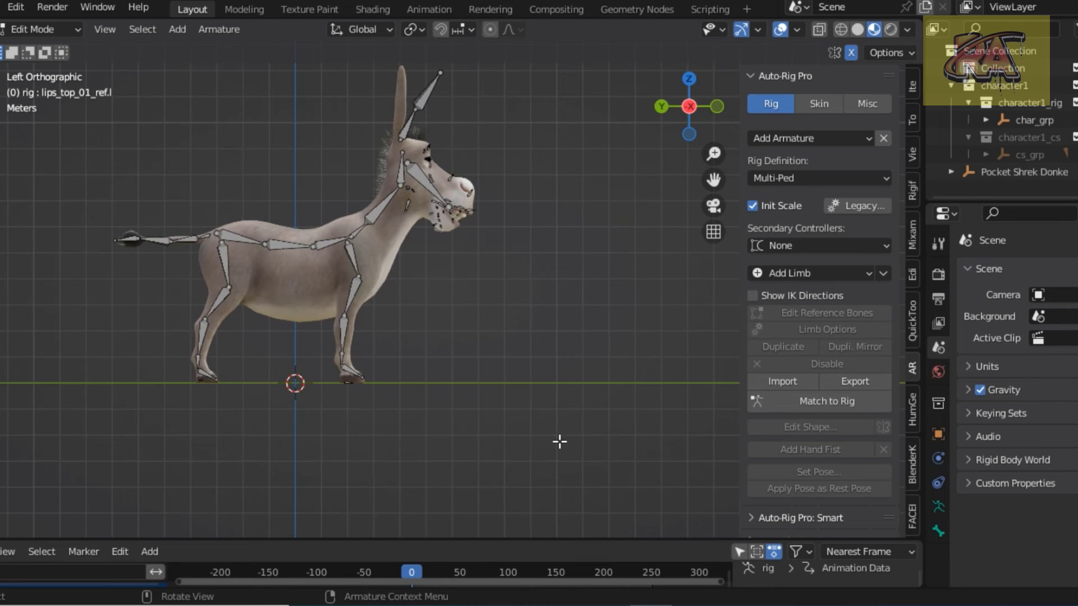
{"action": "key", "text": "KP_7"}
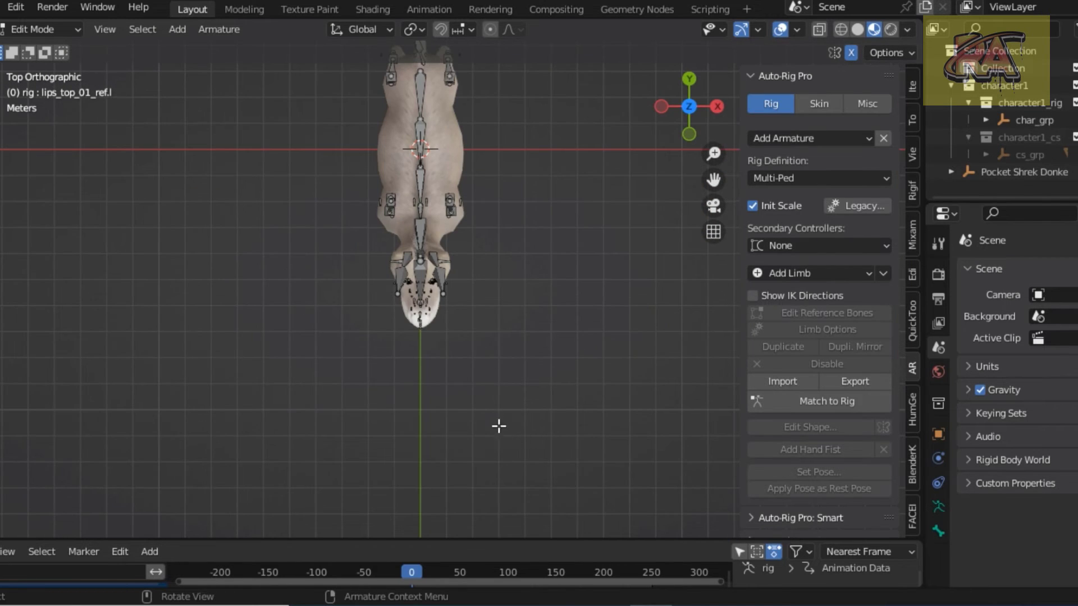
{"action": "scroll", "coordinate": [498, 346], "scroll_direction": "down", "scroll_amount": 2}
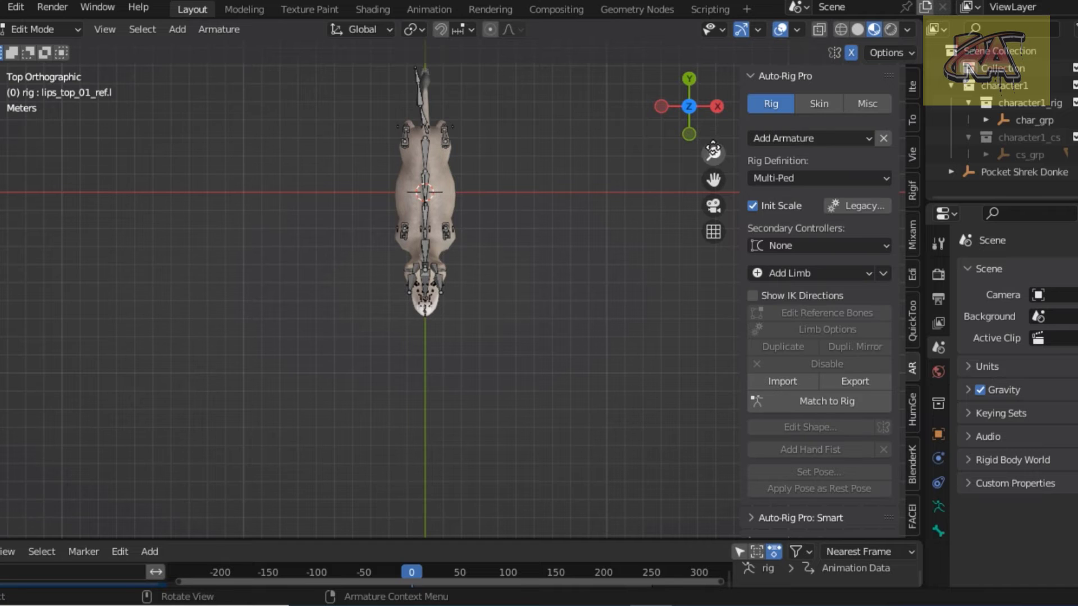
Step: Move the middle tail reference bone tail_02_ref.x onto the donkey's tail
{"action": "left_click_drag", "start_coordinate": [713, 180], "coordinate": [707, 393]}
{"action": "scroll", "coordinate": [401, 177], "scroll_direction": "up", "scroll_amount": 3}
{"action": "scroll", "coordinate": [400, 176], "scroll_direction": "up", "scroll_amount": 3}
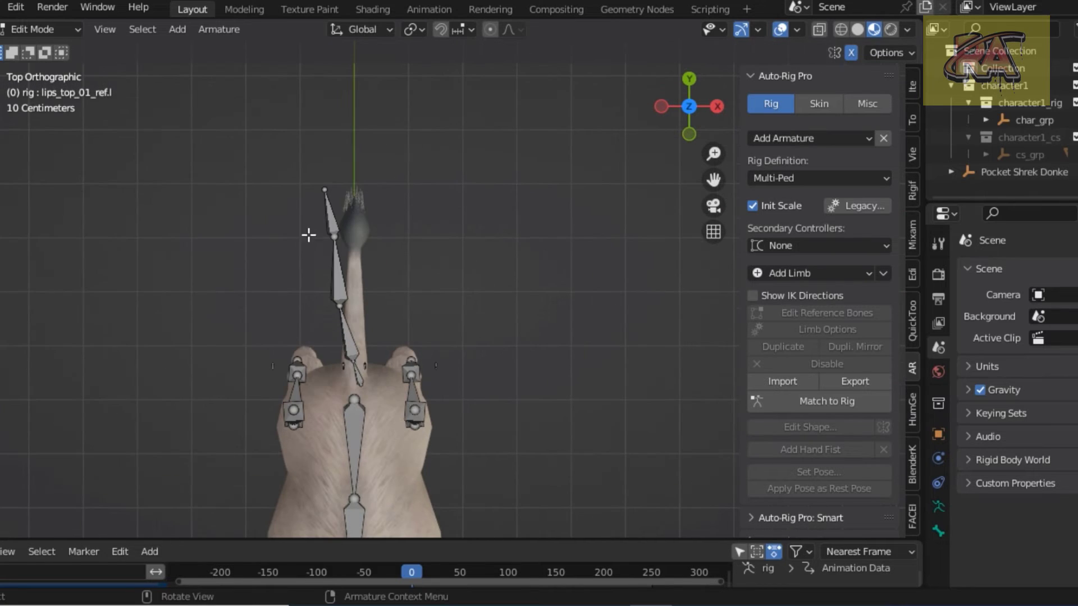
{"action": "left_click", "coordinate": [338, 292]}
{"action": "left_click_drag", "start_coordinate": [338, 292], "coordinate": [353, 270]}
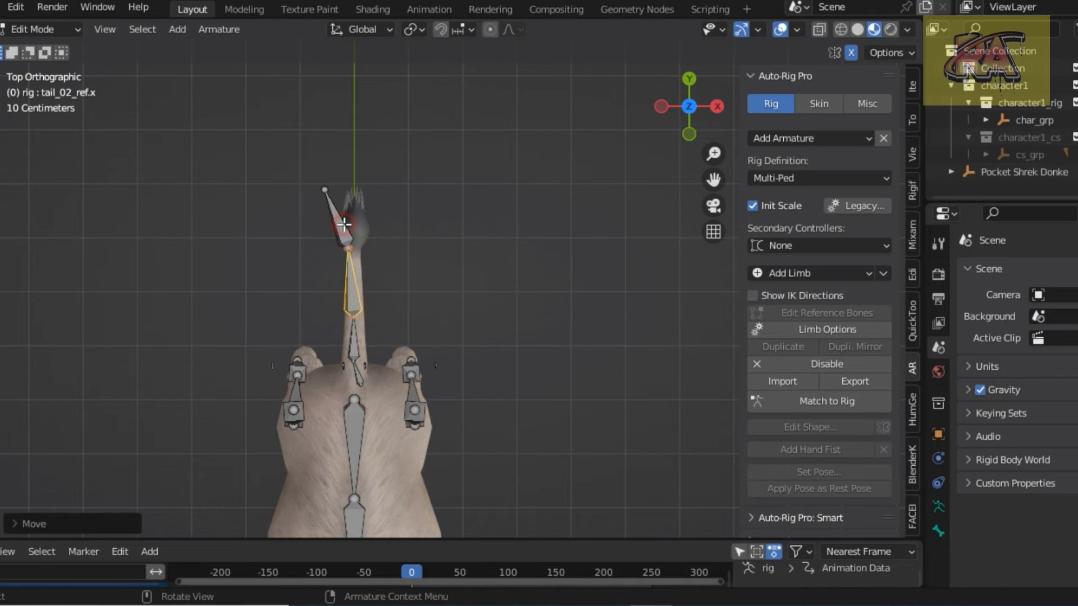
{"action": "left_click", "coordinate": [344, 224]}
{"action": "key", "text": "g"}
{"action": "left_click", "coordinate": [360, 263]}
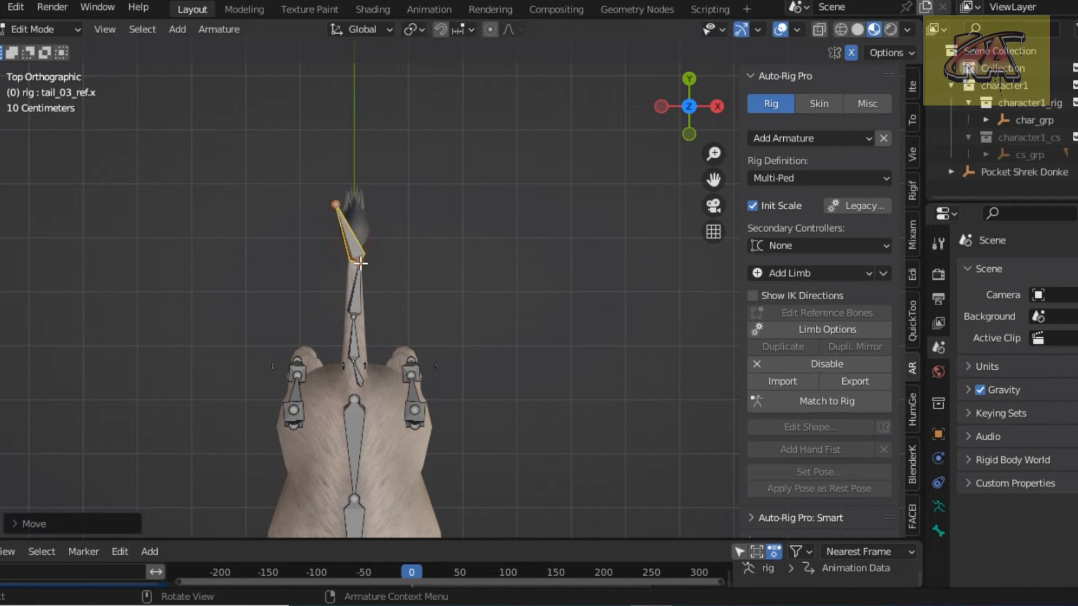
{"action": "key", "text": "ctrl+z"}
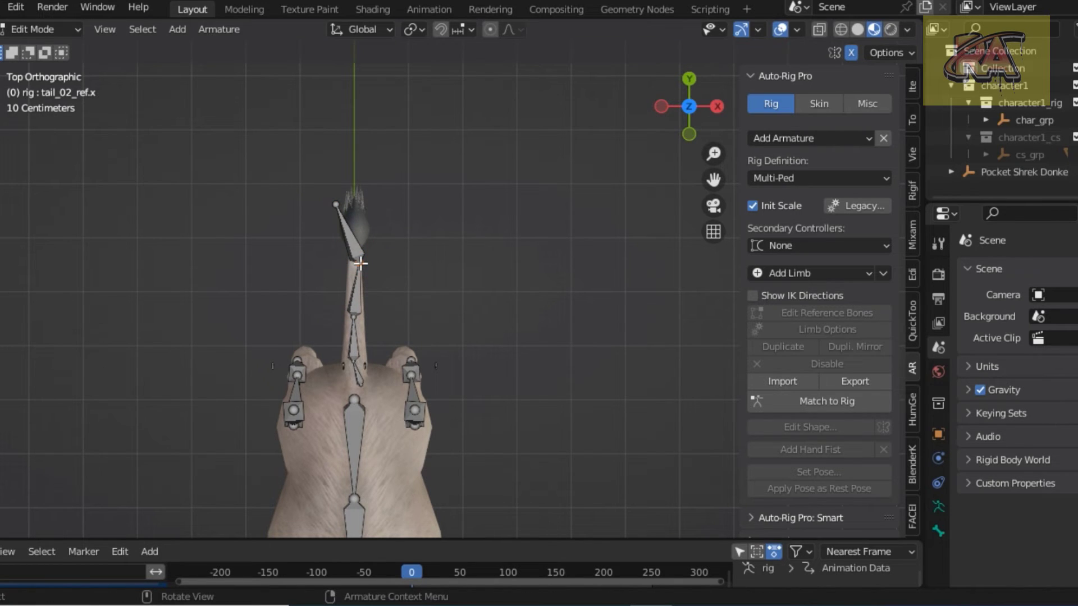
{"action": "key", "text": "g"}
{"action": "left_click", "coordinate": [353, 235]}
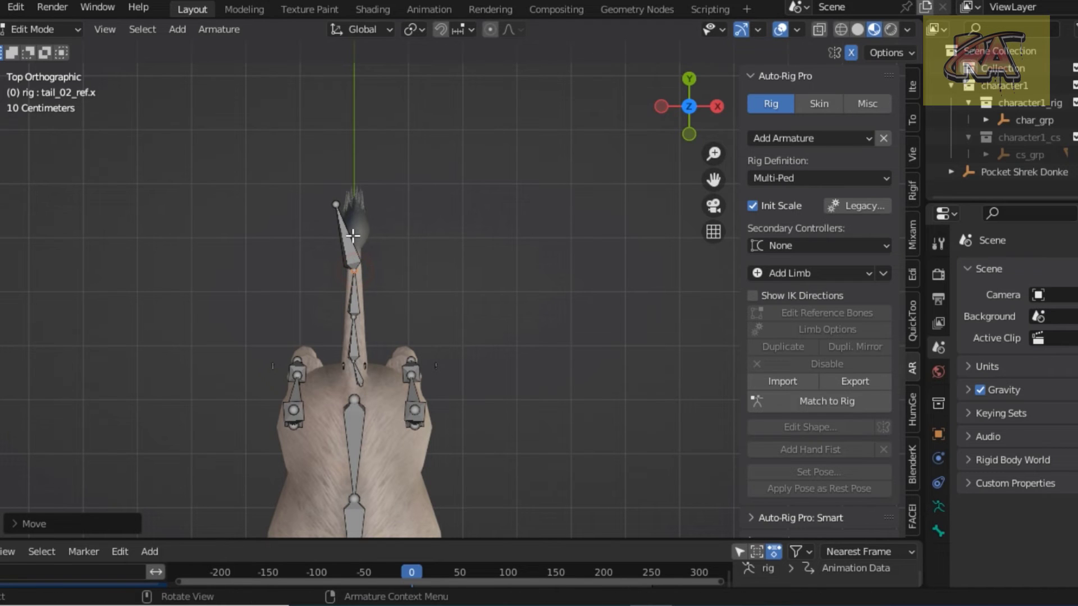
Step: Place tail_03_ref.x at the tail's tuft and tail_00_ref.x at the tail base
{"action": "left_click", "coordinate": [338, 204]}
{"action": "key", "text": "g"}
{"action": "left_click", "coordinate": [356, 211]}
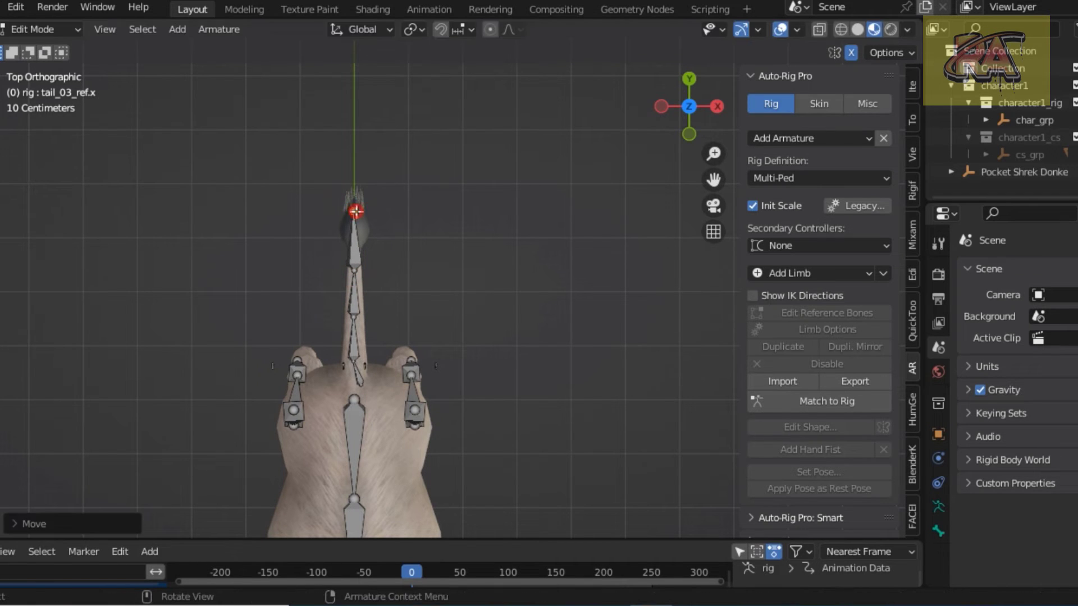
{"action": "scroll", "coordinate": [450, 337], "scroll_direction": "down", "scroll_amount": 1}
{"action": "left_click", "coordinate": [371, 368]}
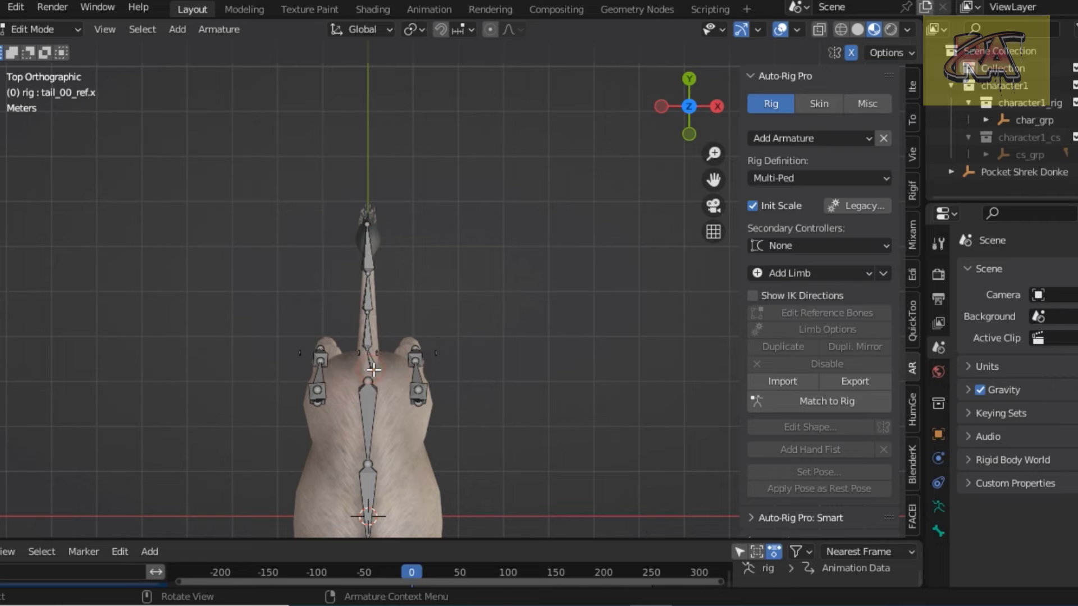
{"action": "key", "text": "g"}
{"action": "left_click", "coordinate": [368, 370]}
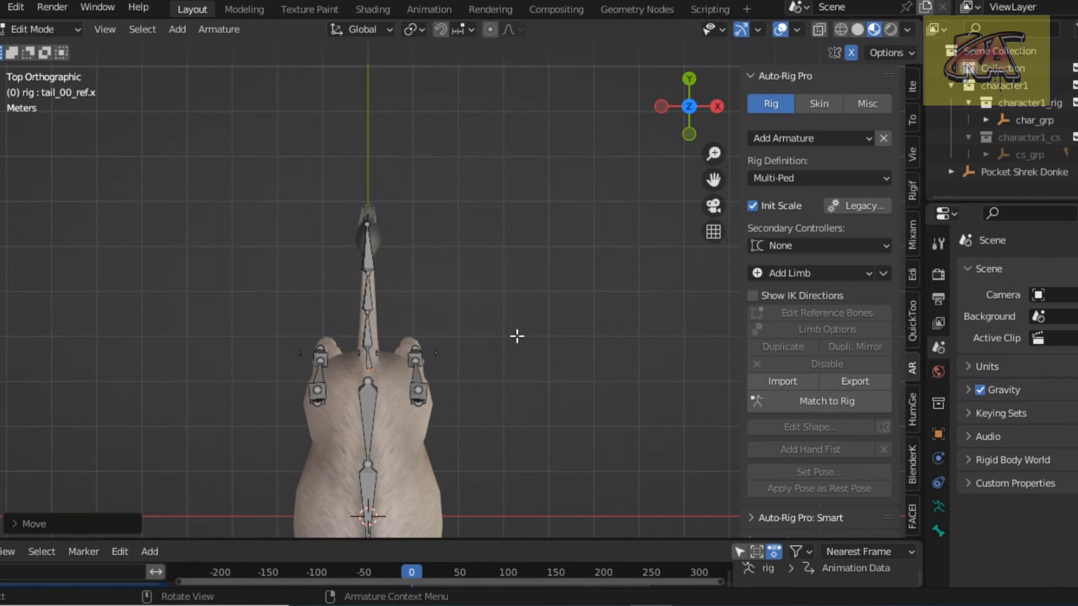
{"action": "key", "text": "KP_1"}
Step: Generate the Auto-Rig Pro control rig with Match to Rig and show the Skin settings
{"action": "key", "text": "KP_3"}
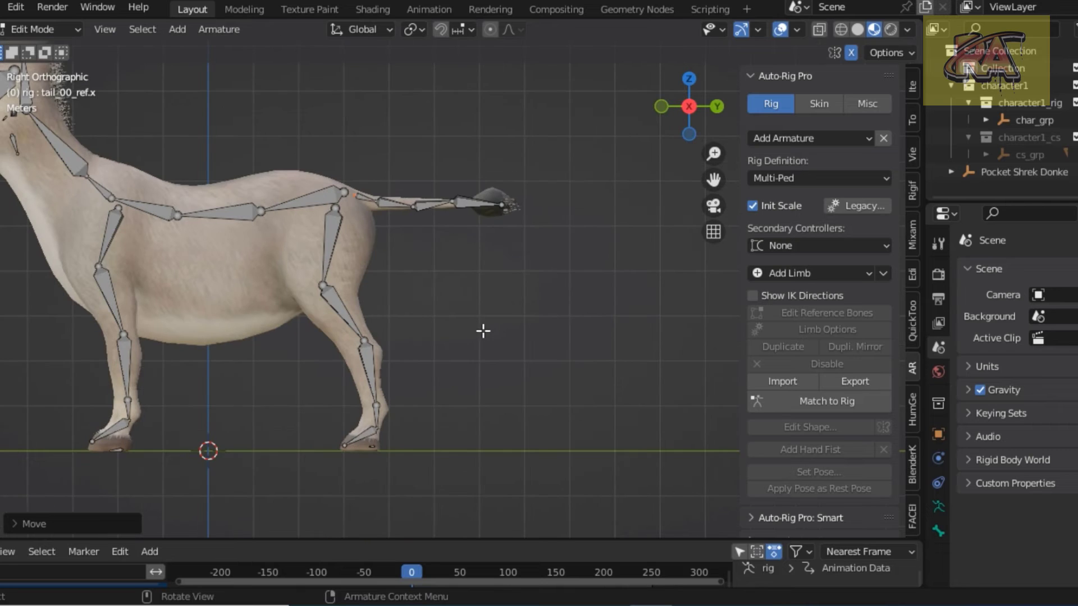
{"action": "scroll", "coordinate": [561, 328], "scroll_direction": "down", "scroll_amount": 2}
{"action": "scroll", "coordinate": [642, 325], "scroll_direction": "down", "scroll_amount": 1}
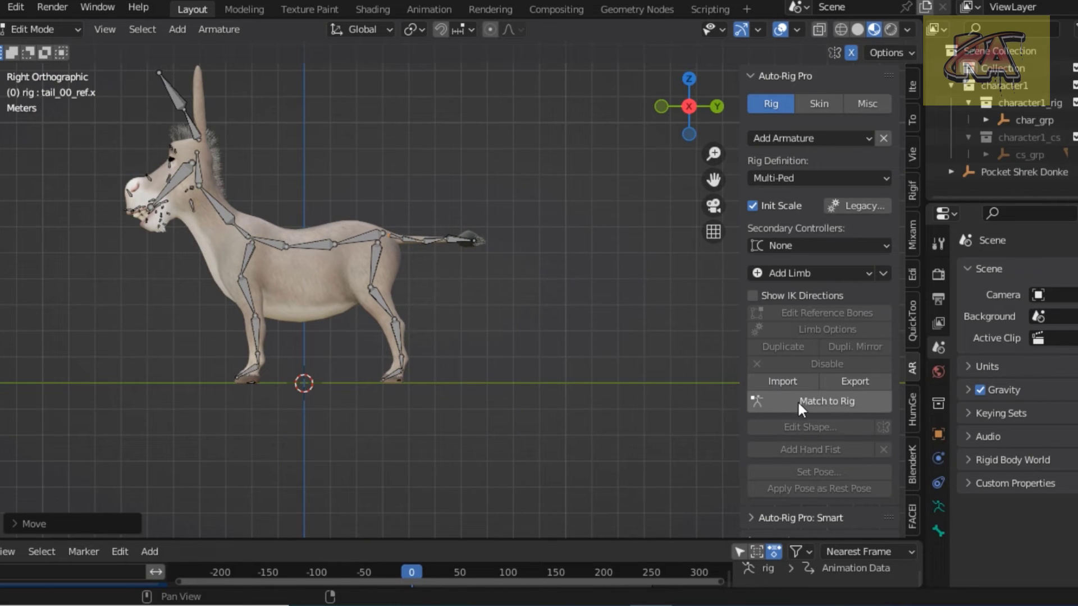
{"action": "left_click", "coordinate": [790, 408]}
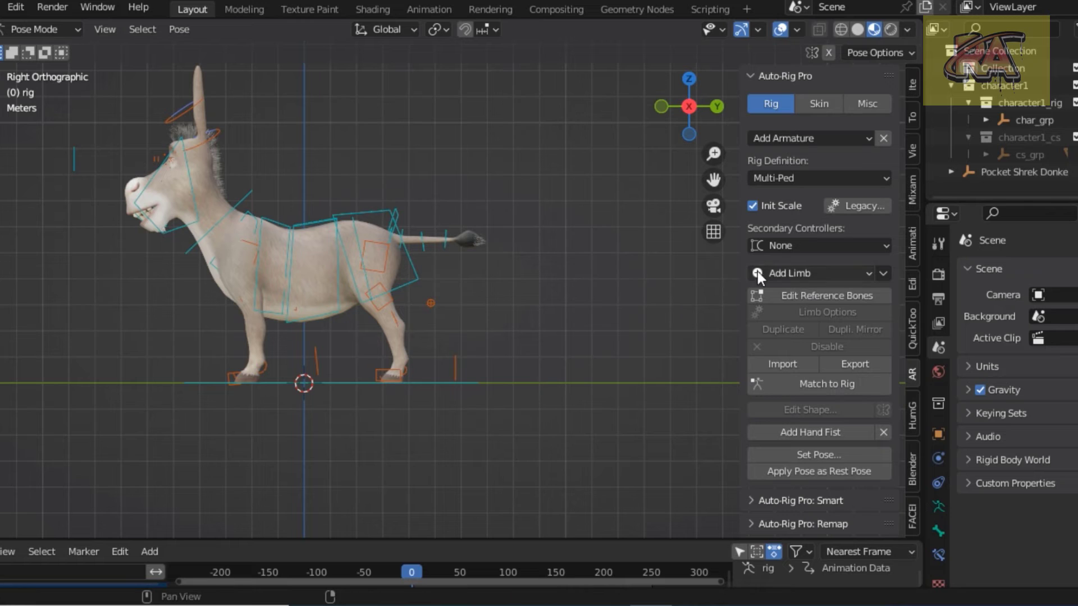
{"action": "left_click", "coordinate": [816, 102]}
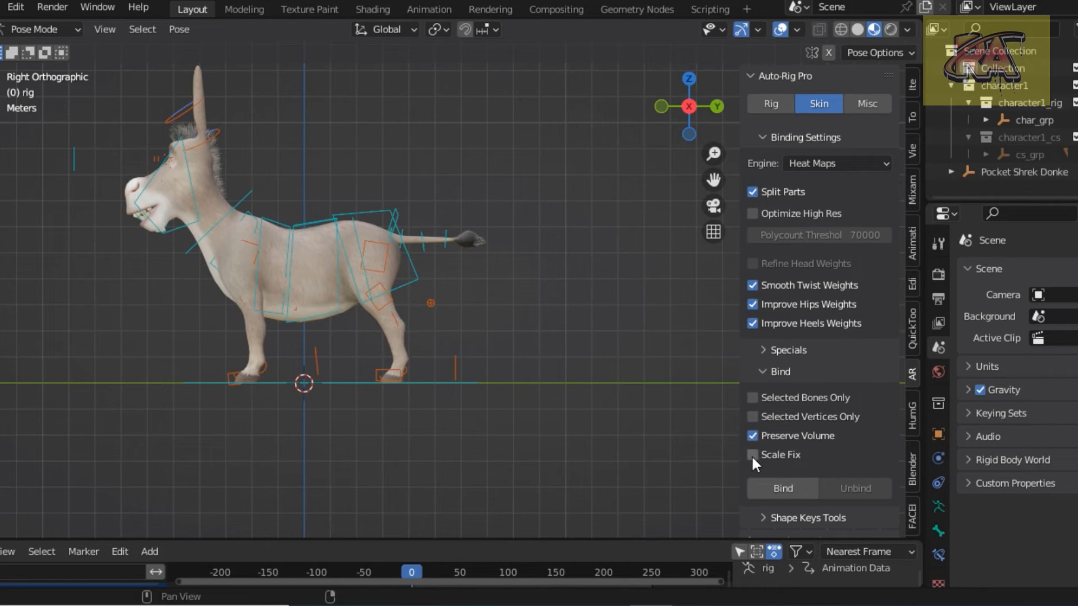
Step: Switch the rig to Object Mode and turn on wireframe display
{"action": "left_click", "coordinate": [233, 269]}
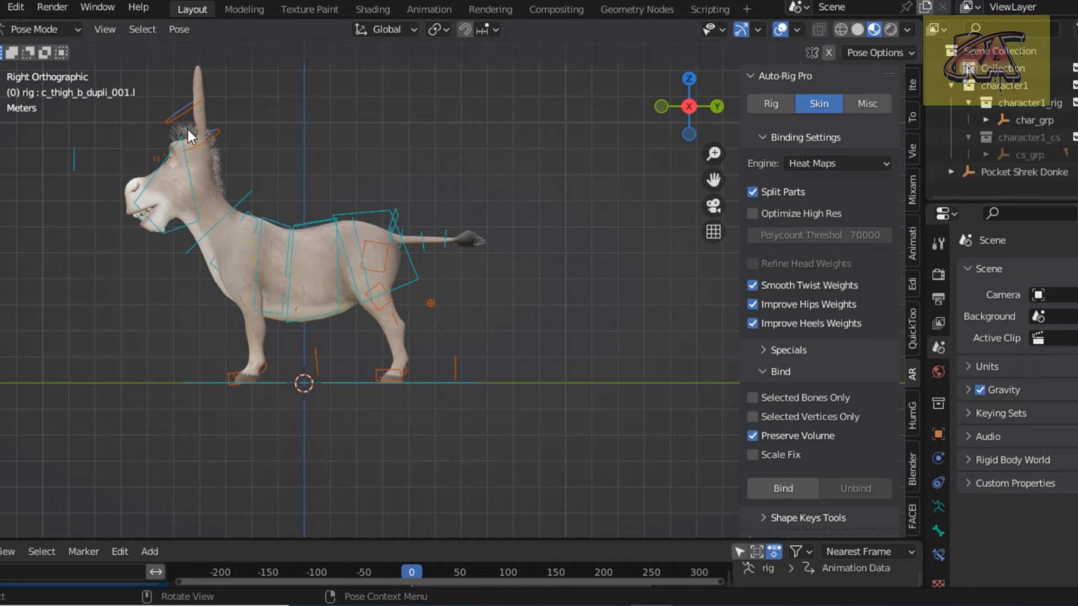
{"action": "left_click", "coordinate": [53, 28]}
{"action": "left_click", "coordinate": [59, 47]}
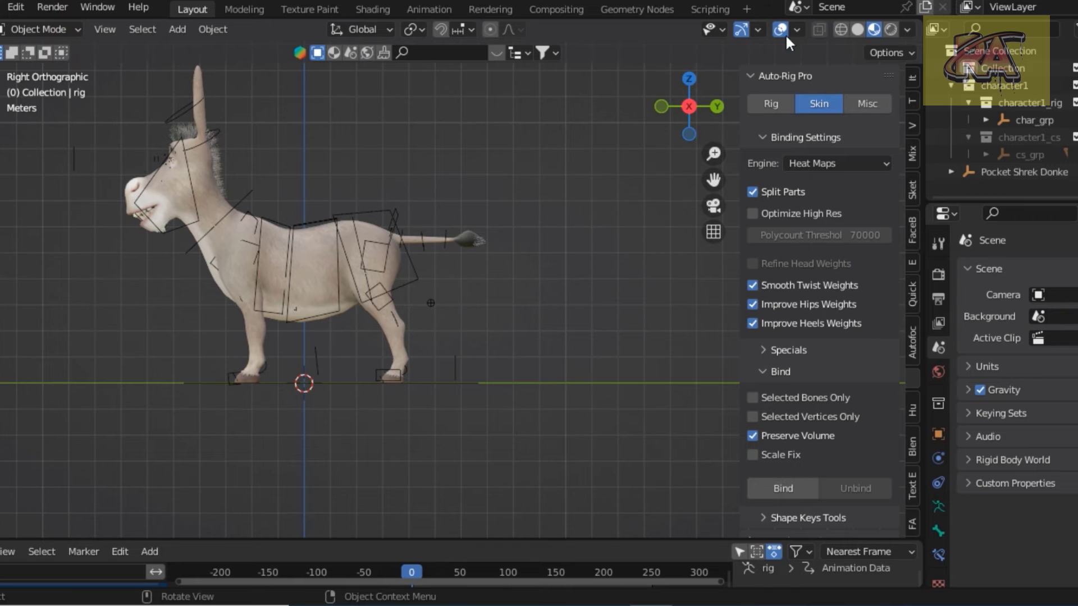
{"action": "left_click", "coordinate": [840, 29]}
Step: Select the donkey mesh and rig together and switch to Material Preview shading
{"action": "scroll", "coordinate": [136, 149], "scroll_direction": "down", "scroll_amount": 3}
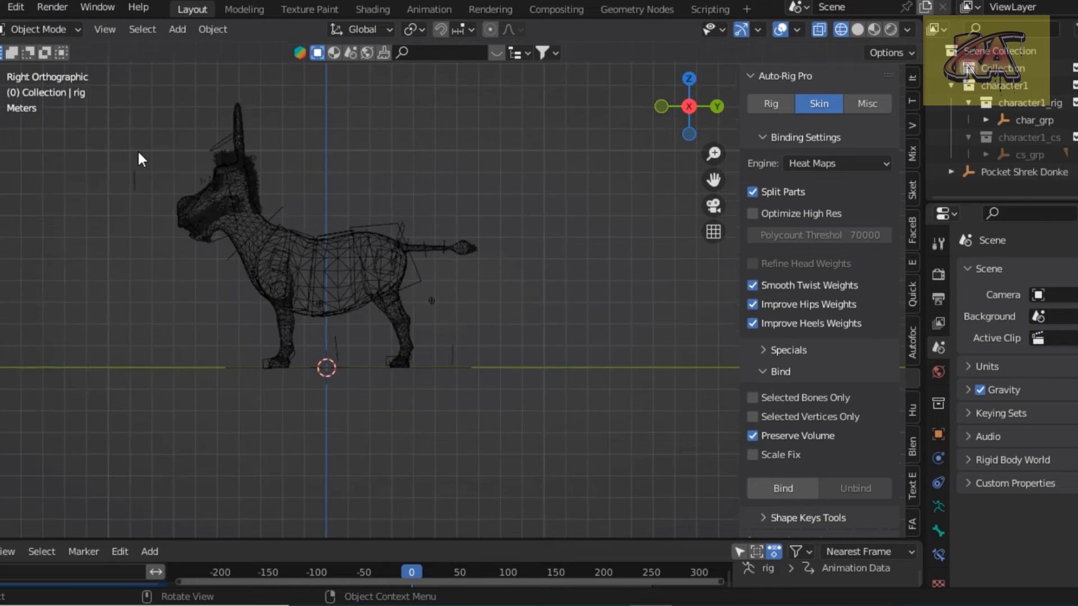
{"action": "left_click_drag", "start_coordinate": [156, 139], "coordinate": [494, 404]}
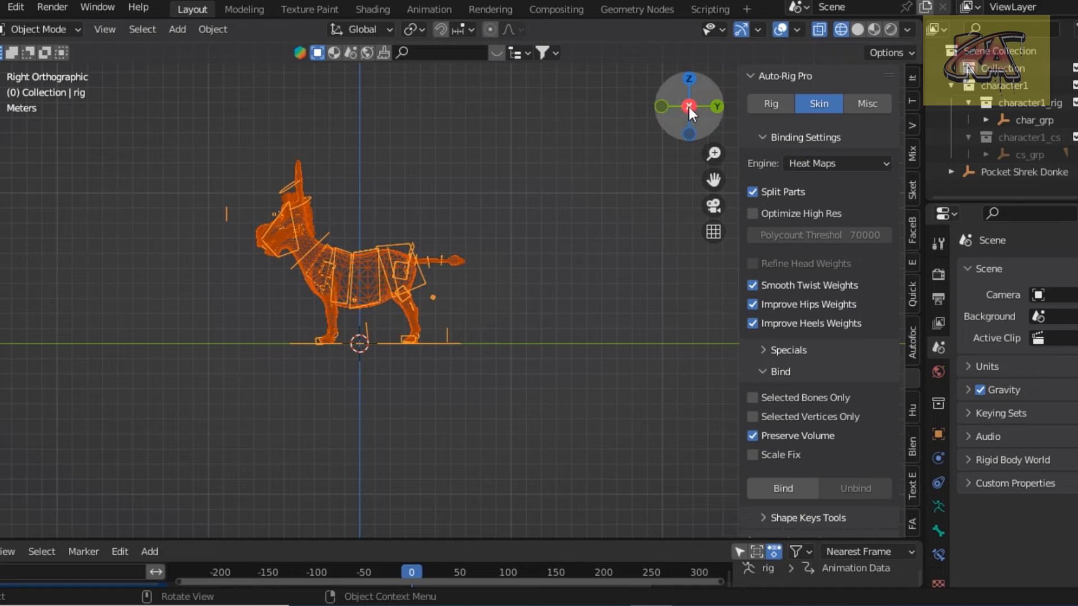
{"action": "left_click_drag", "start_coordinate": [689, 107], "coordinate": [531, 264]}
{"action": "left_click", "coordinate": [530, 264]}
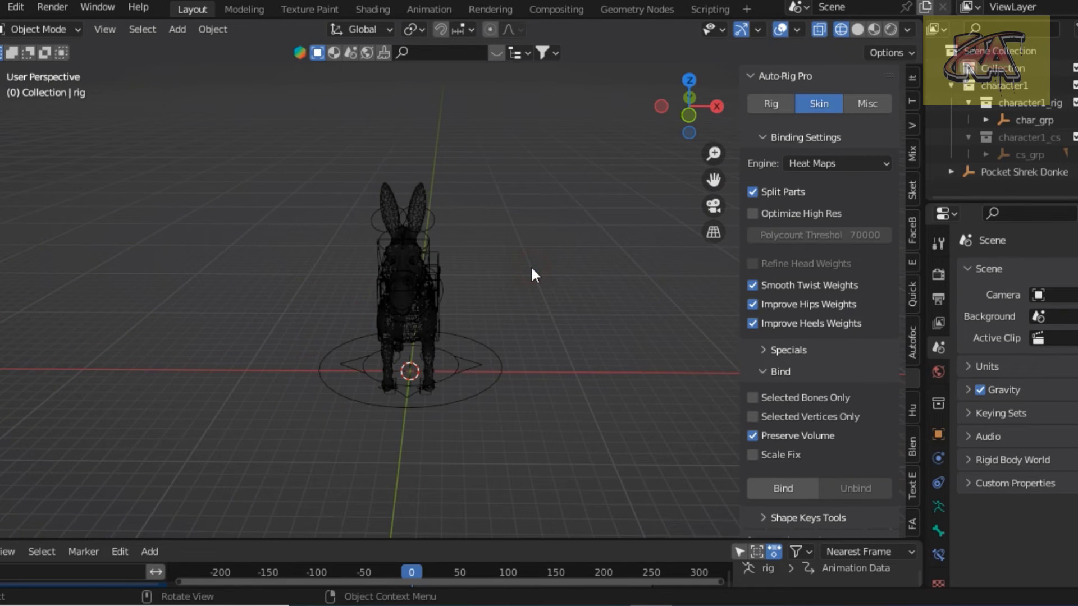
{"action": "key", "text": "a"}
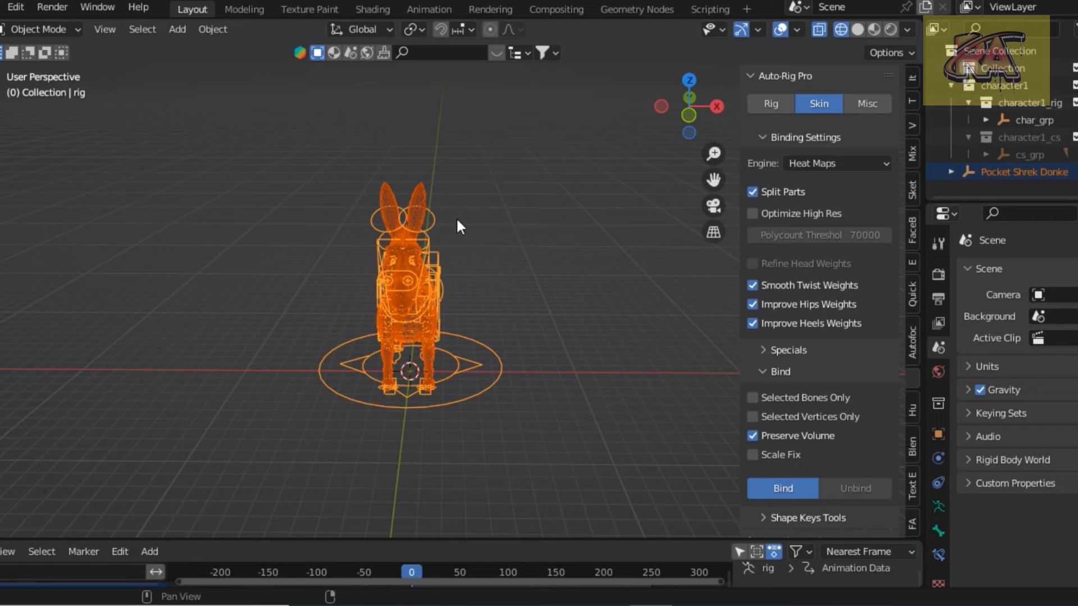
{"action": "left_click", "coordinate": [873, 30]}
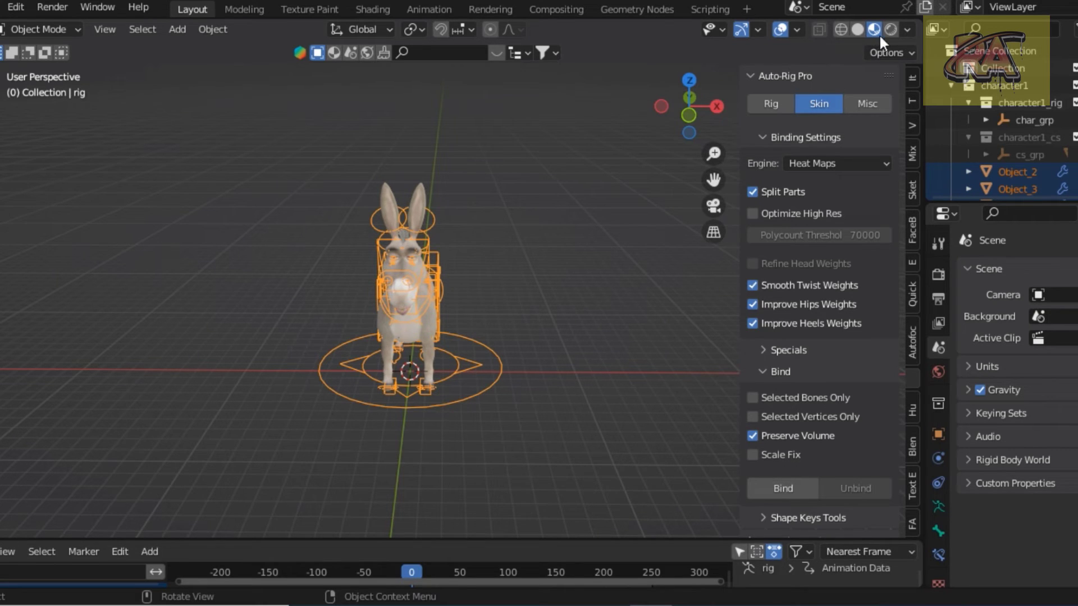
Step: Switch the bound rig to Pose Mode and orbit around the donkey's head
{"action": "left_click_drag", "start_coordinate": [684, 126], "coordinate": [640, 112]}
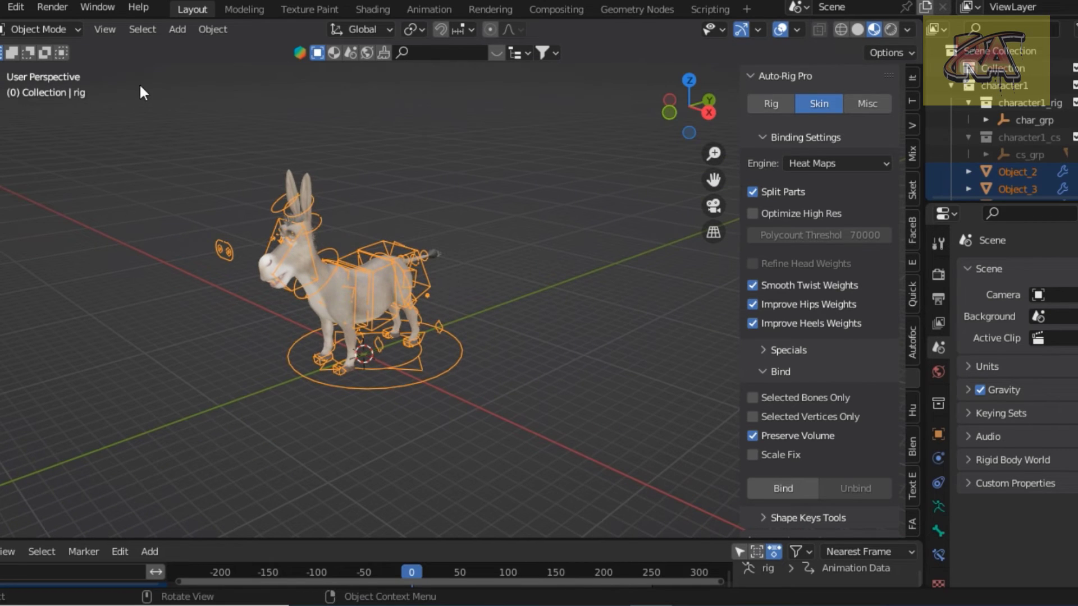
{"action": "left_click", "coordinate": [60, 28]}
{"action": "left_click", "coordinate": [39, 88]}
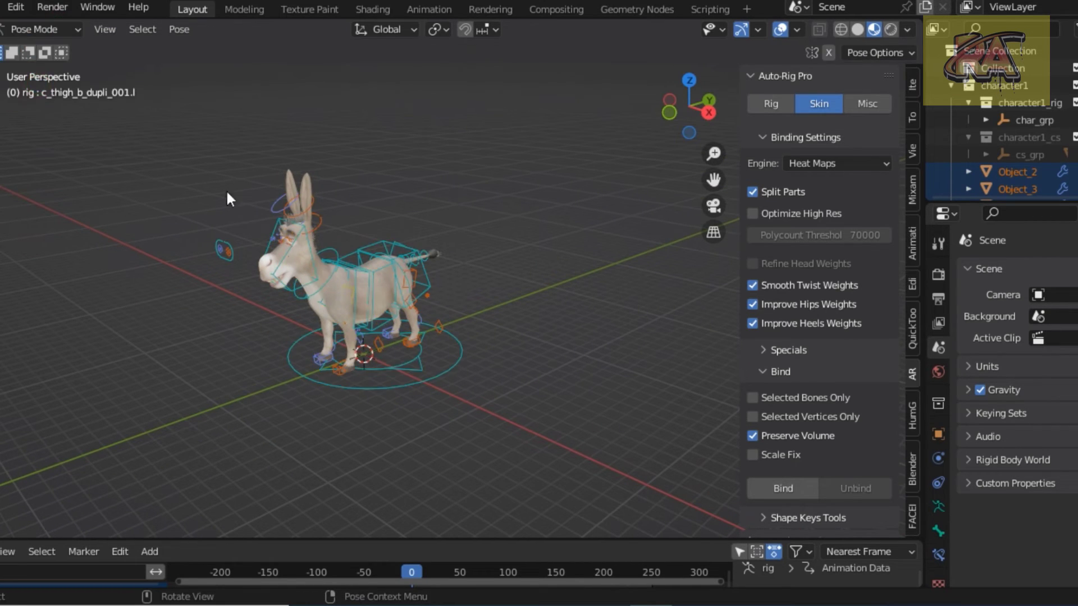
{"action": "scroll", "coordinate": [314, 216], "scroll_direction": "up", "scroll_amount": 2}
{"action": "scroll", "coordinate": [315, 217], "scroll_direction": "up", "scroll_amount": 2}
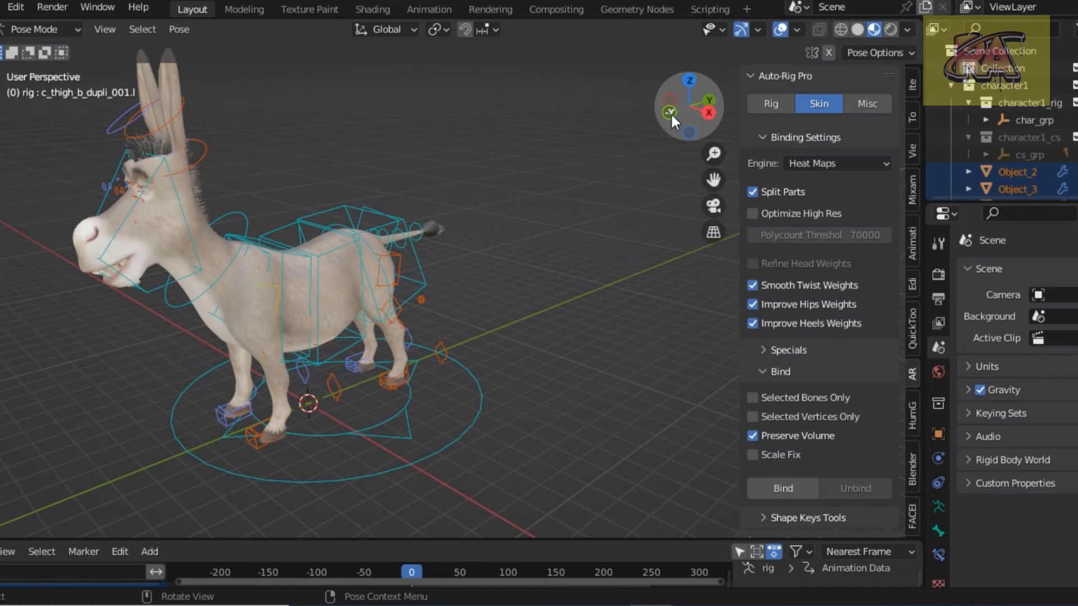
{"action": "left_click_drag", "start_coordinate": [671, 115], "coordinate": [769, 118]}
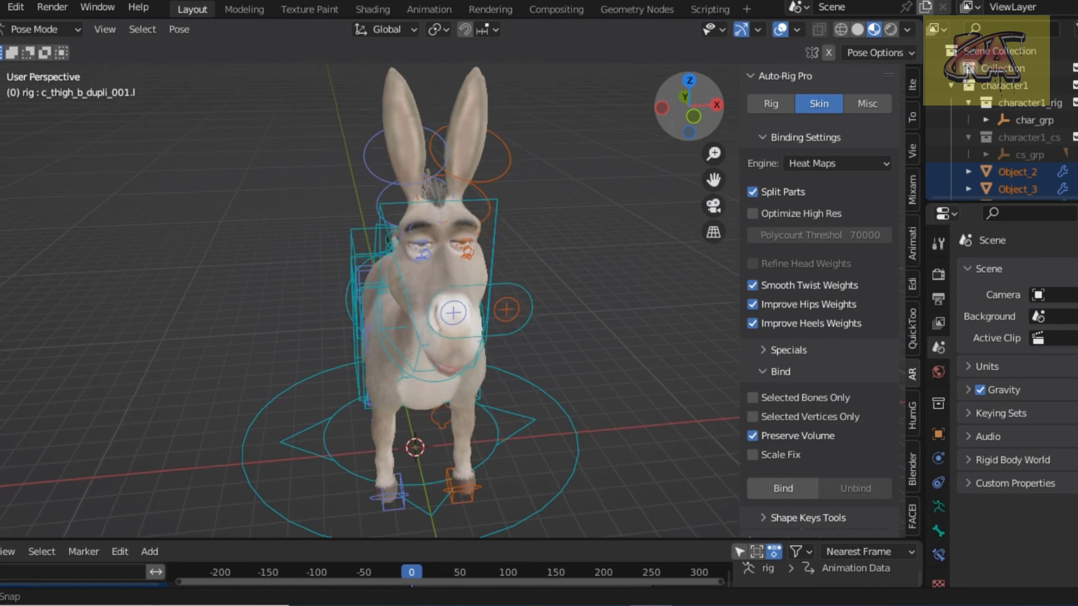
{"action": "left_click_drag", "start_coordinate": [714, 179], "coordinate": [716, 171]}
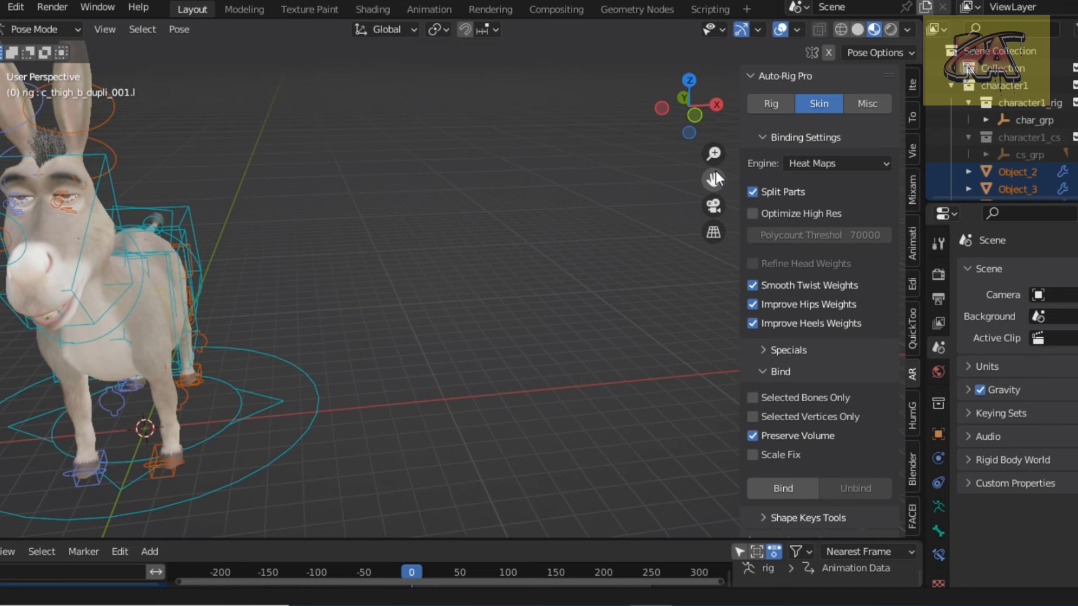
{"action": "mouse_move", "coordinate": [693, 113]}
{"action": "left_mouse_down"}
{"action": "mouse_move", "coordinate": [651, 117]}
{"action": "mouse_move", "coordinate": [696, 107]}
{"action": "left_mouse_up"}
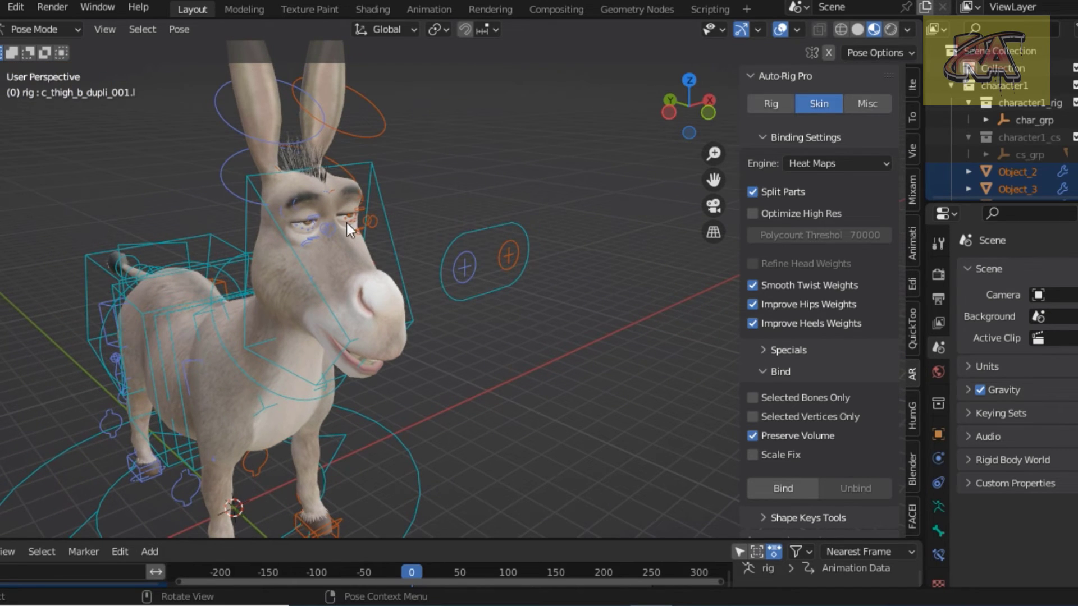
Step: Reposition the central and right eye-target controls toward the nose
{"action": "left_click", "coordinate": [478, 238]}
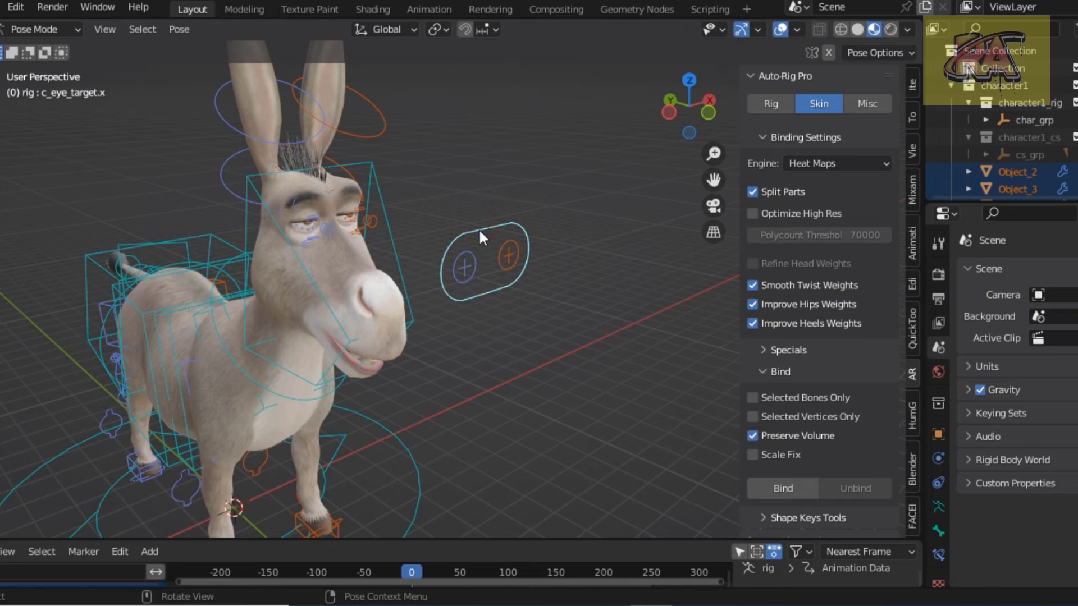
{"action": "key", "text": "g"}
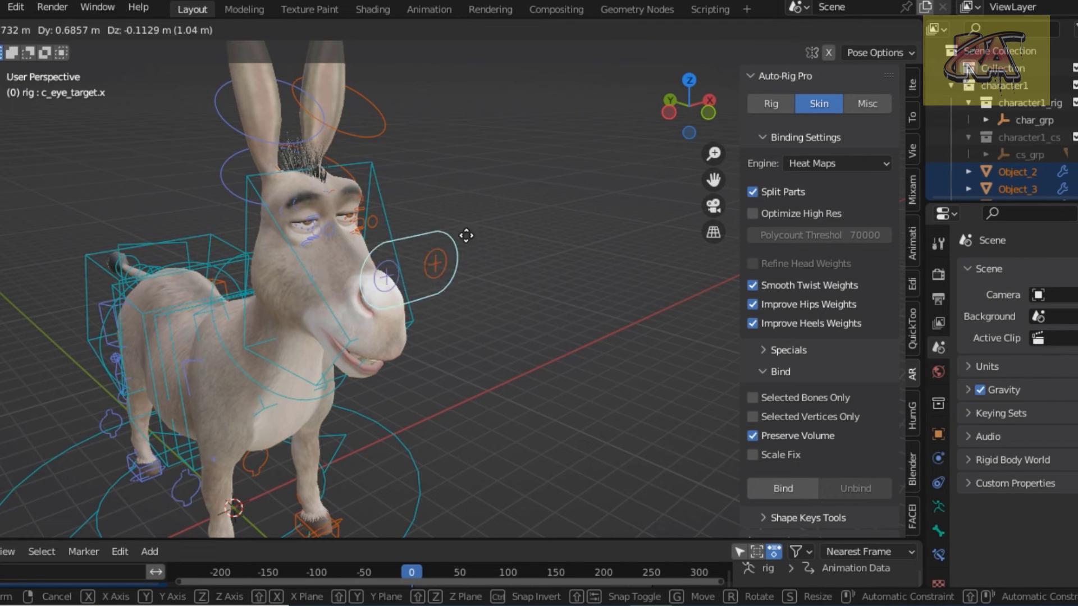
{"action": "left_click", "coordinate": [486, 244]}
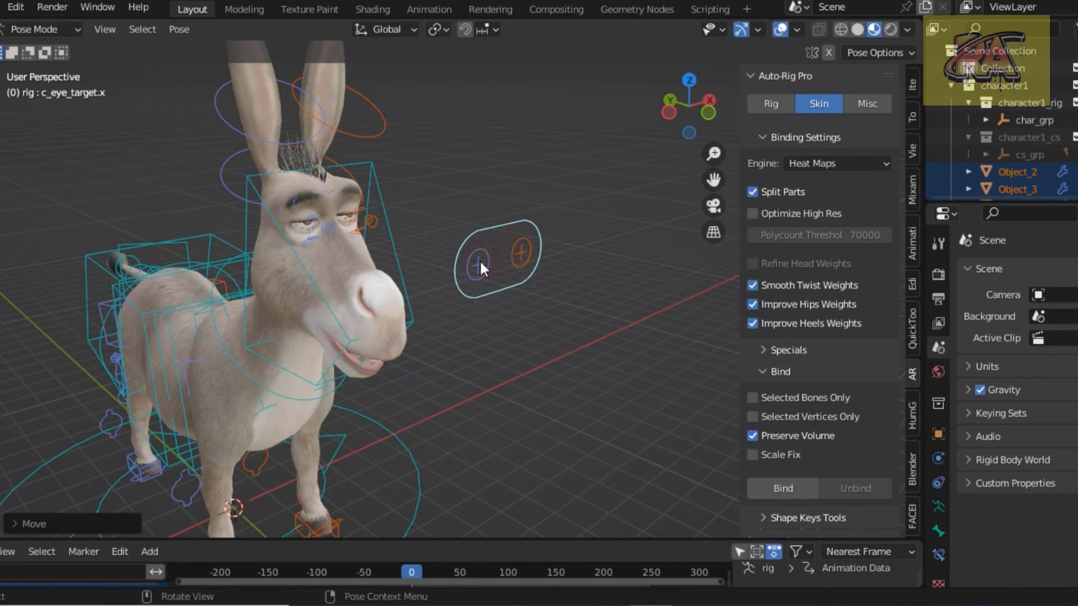
{"action": "left_click", "coordinate": [479, 259]}
{"action": "key", "text": "g"}
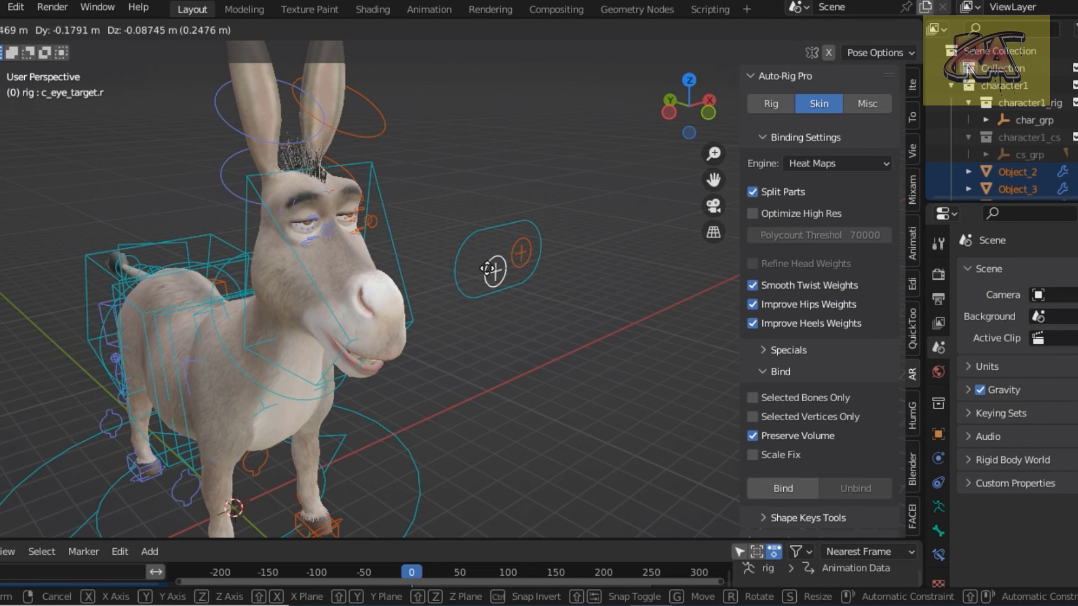
{"action": "left_click", "coordinate": [488, 269]}
{"action": "scroll", "coordinate": [316, 221], "scroll_direction": "up", "scroll_amount": 2}
{"action": "scroll", "coordinate": [312, 224], "scroll_direction": "up", "scroll_amount": 3}
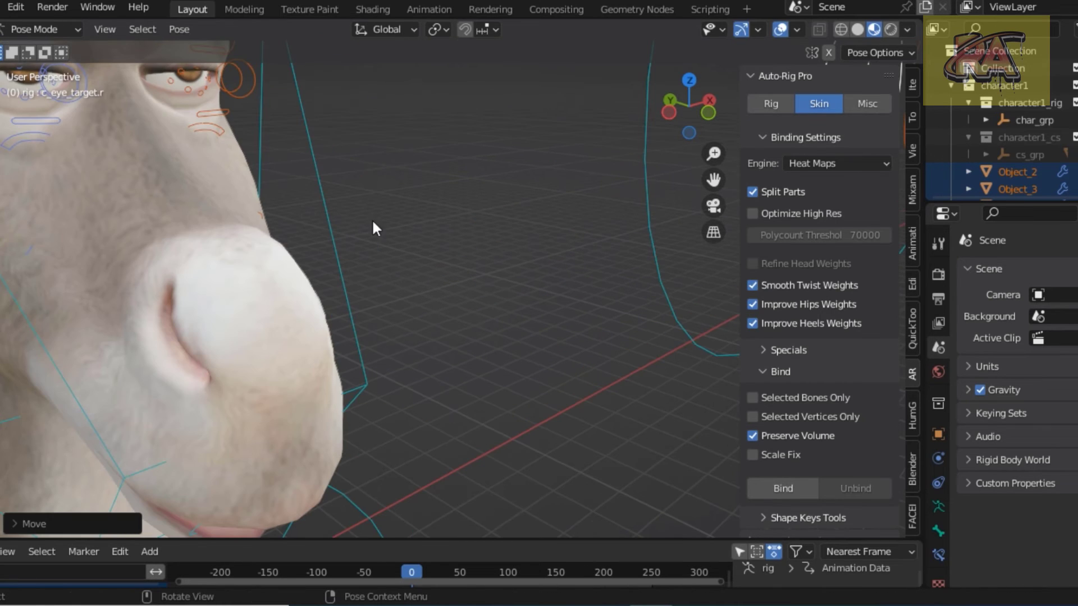
{"action": "left_click_drag", "start_coordinate": [713, 180], "coordinate": [509, 197]}
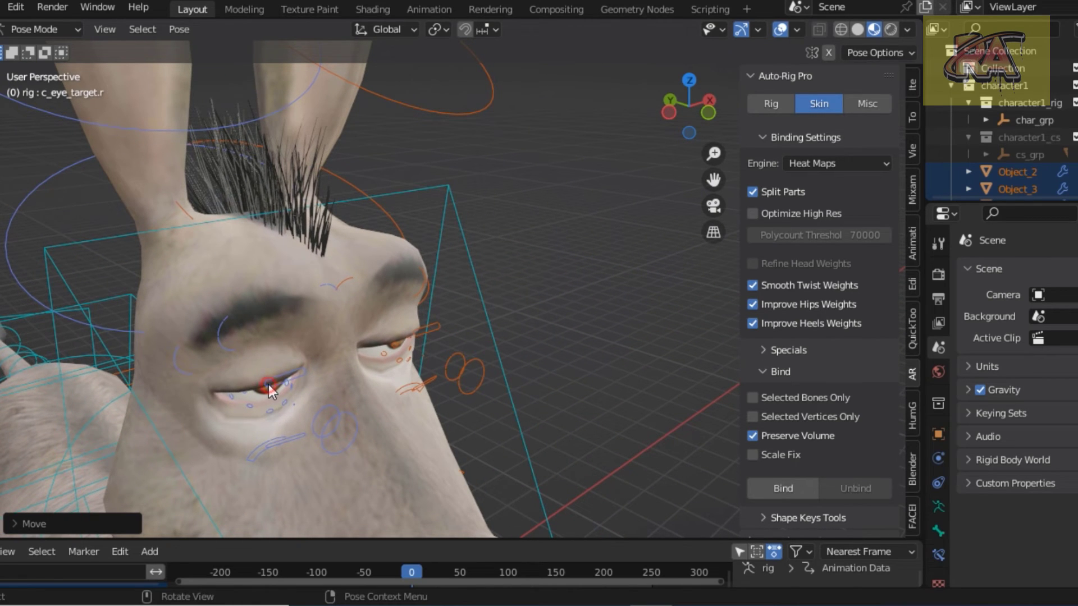
Step: Raise both upper eyelid controls to open the donkey's eyes
{"action": "left_click", "coordinate": [268, 385]}
{"action": "key", "text": "g"}
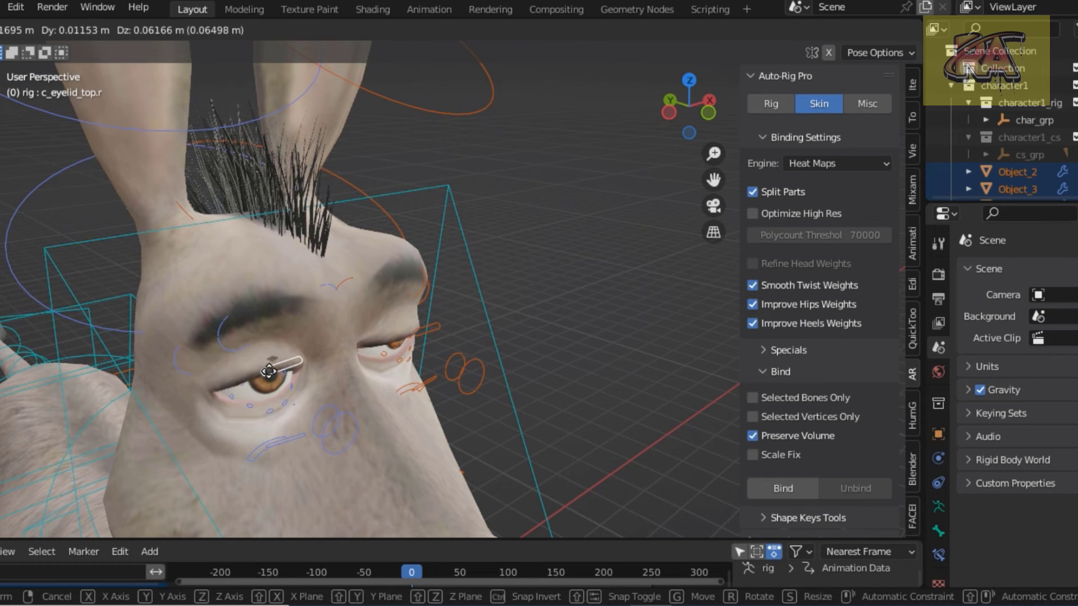
{"action": "left_click", "coordinate": [270, 368]}
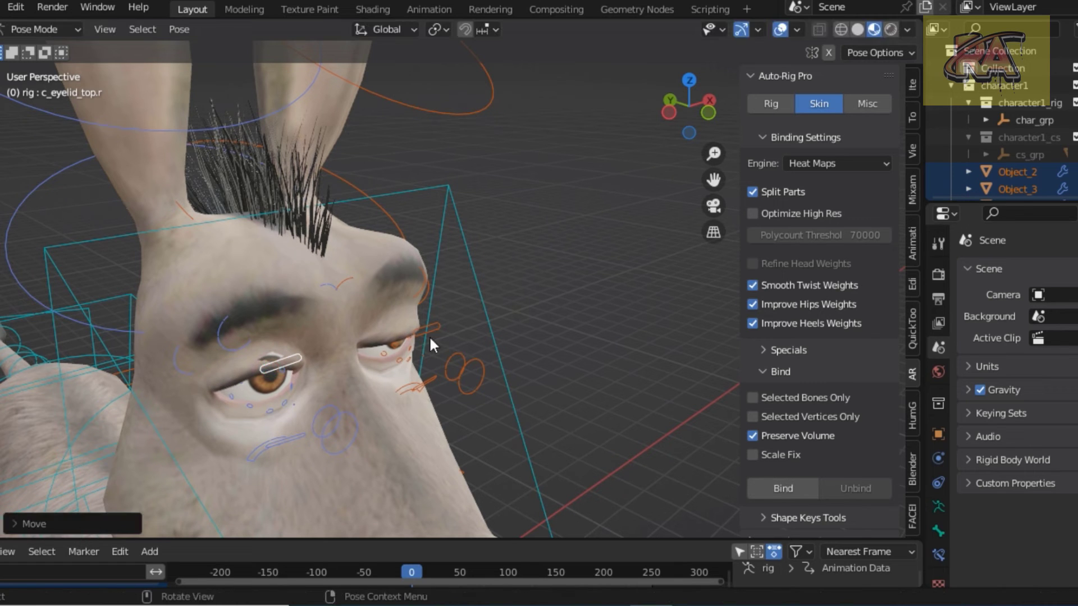
{"action": "left_click_drag", "start_coordinate": [688, 126], "coordinate": [684, 129]}
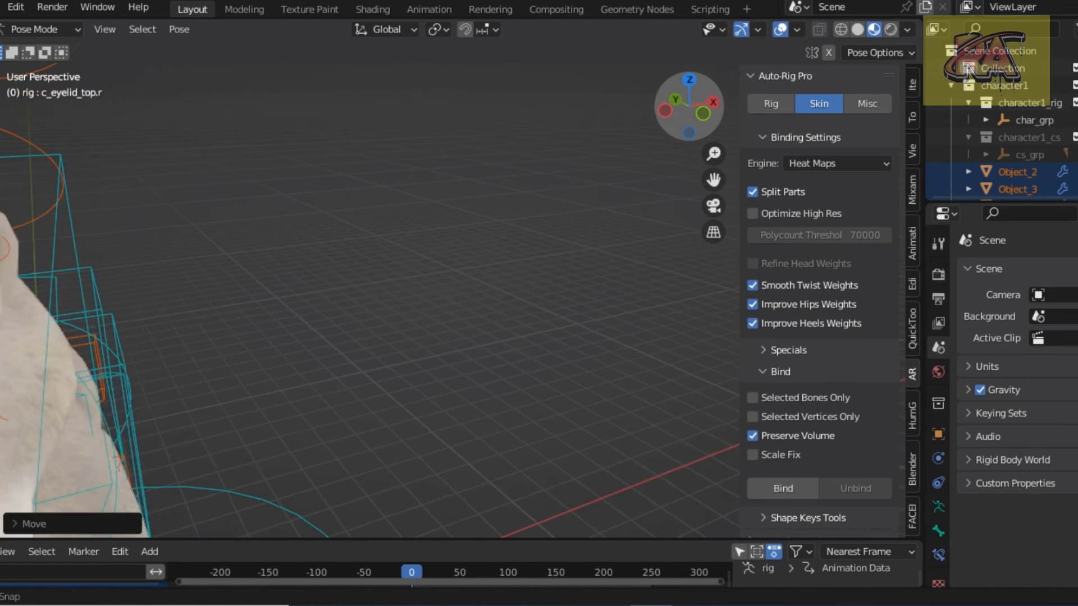
{"action": "left_click", "coordinate": [119, 259]}
{"action": "key", "text": "g"}
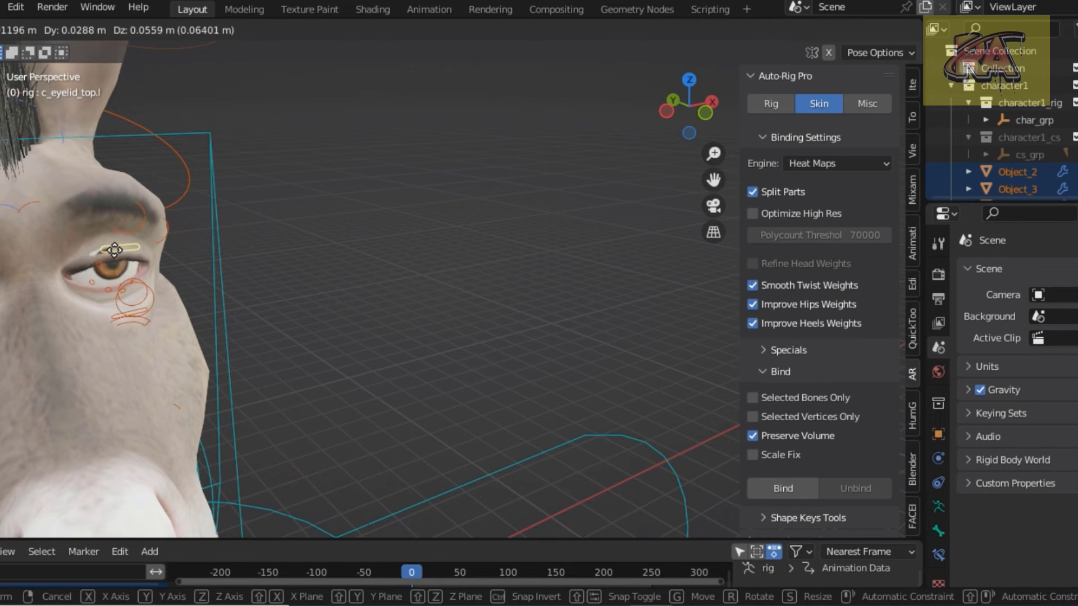
{"action": "left_click", "coordinate": [115, 257]}
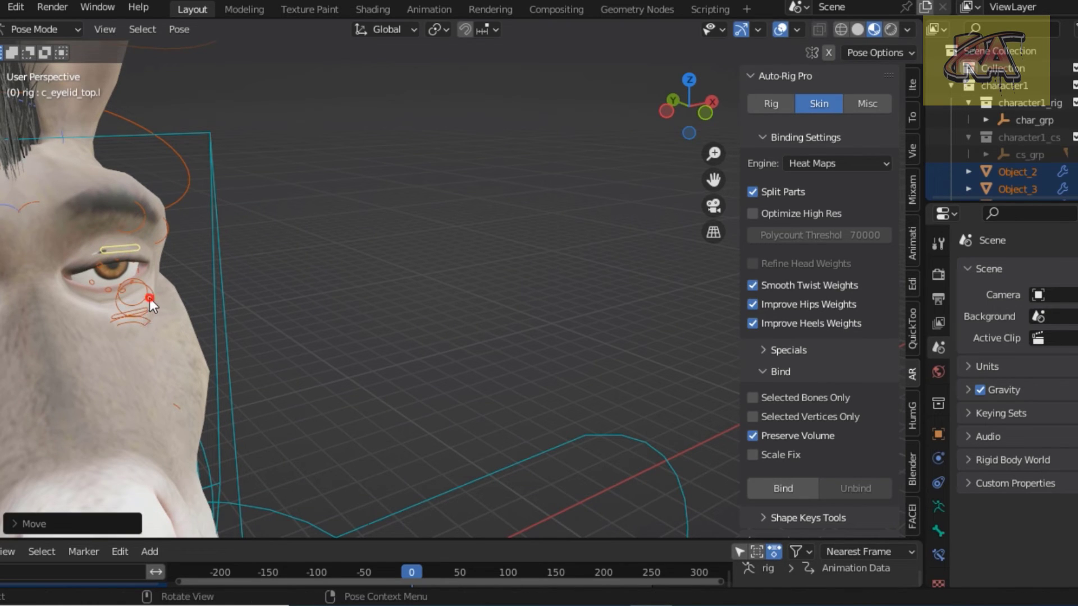
Step: Nudge the left eye control and the left eye offset control slightly
{"action": "left_click", "coordinate": [151, 298]}
{"action": "key", "text": "g"}
{"action": "left_click", "coordinate": [149, 296]}
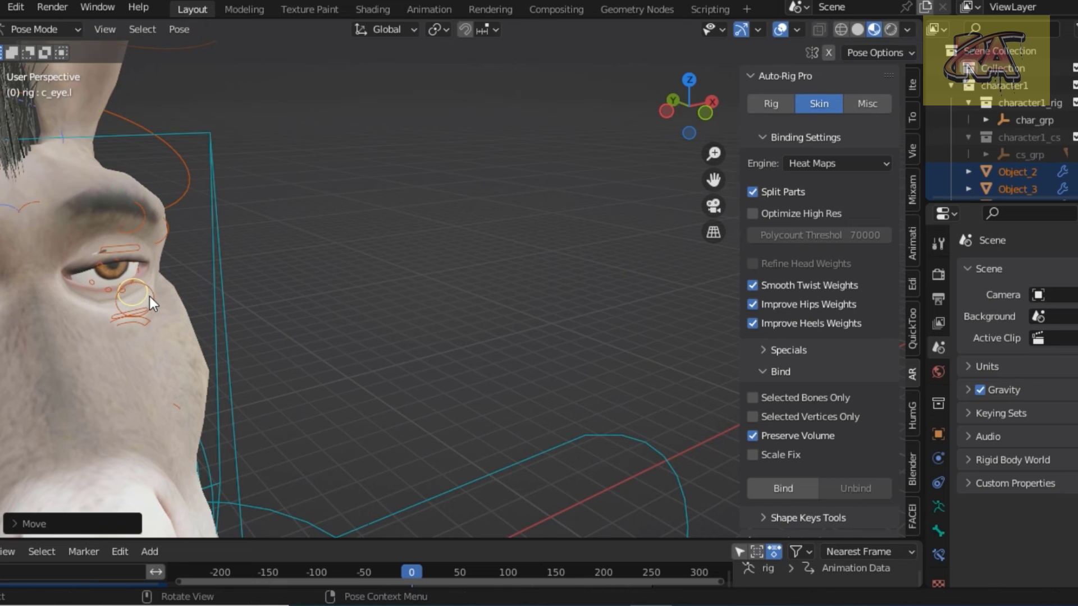
{"action": "left_click", "coordinate": [154, 297]}
{"action": "key", "text": "g"}
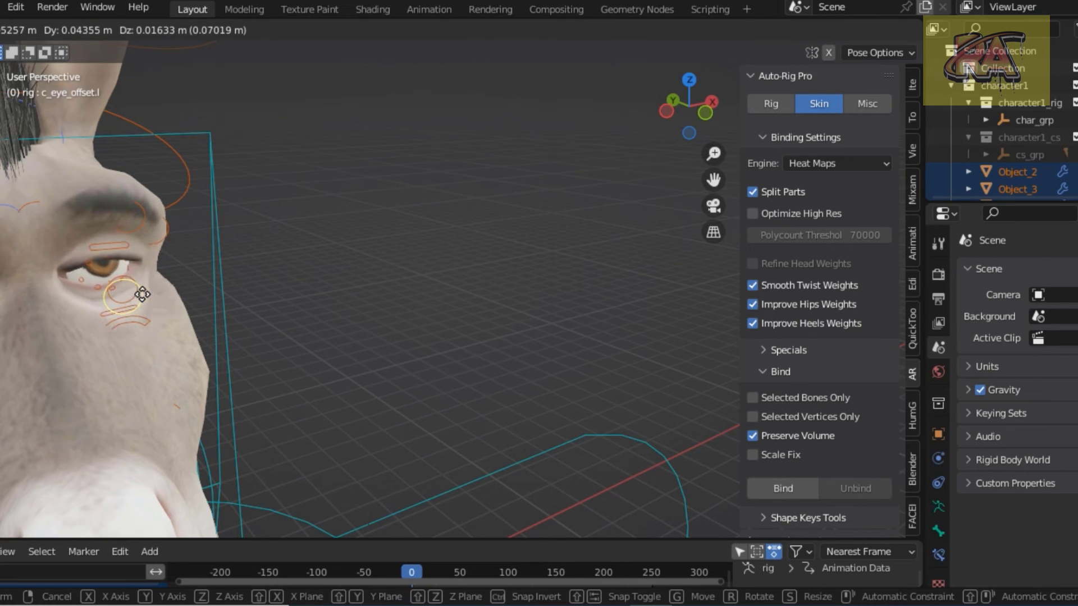
{"action": "left_click", "coordinate": [146, 300]}
{"action": "scroll", "coordinate": [145, 225], "scroll_direction": "down", "scroll_amount": 6}
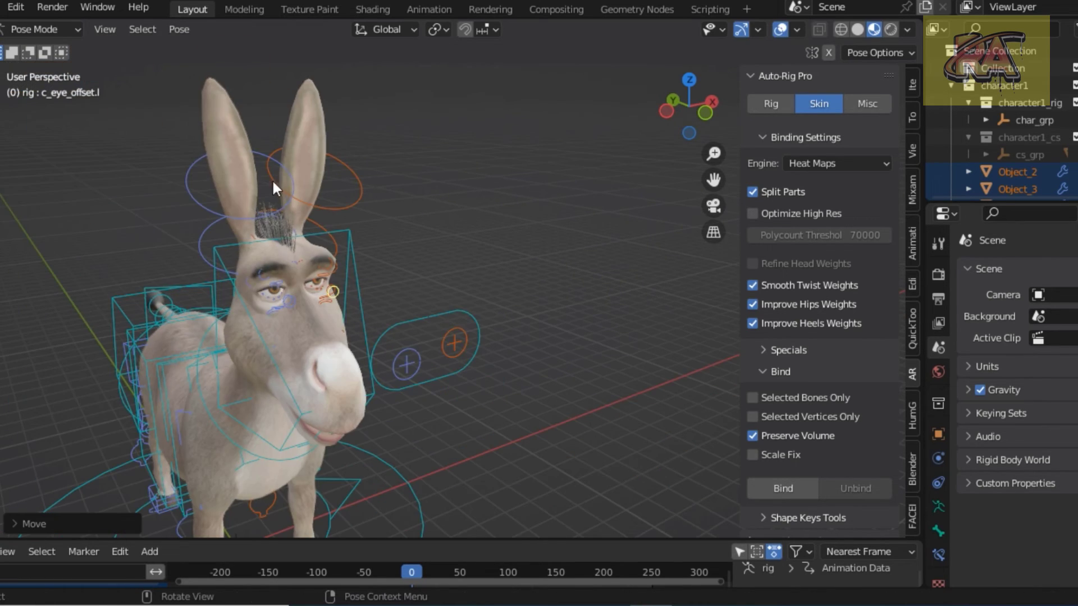
Step: Bend the left and right ear controls into new poses
{"action": "left_click", "coordinate": [336, 202]}
{"action": "key", "text": "g"}
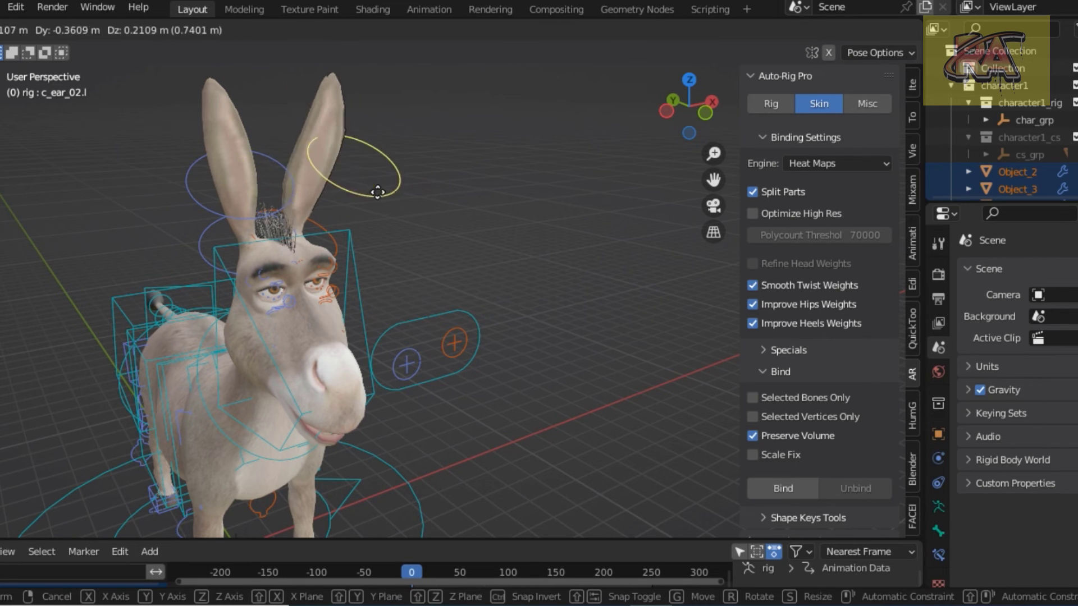
{"action": "left_click", "coordinate": [291, 198]}
{"action": "left_click", "coordinate": [230, 217]}
{"action": "key", "text": "g"}
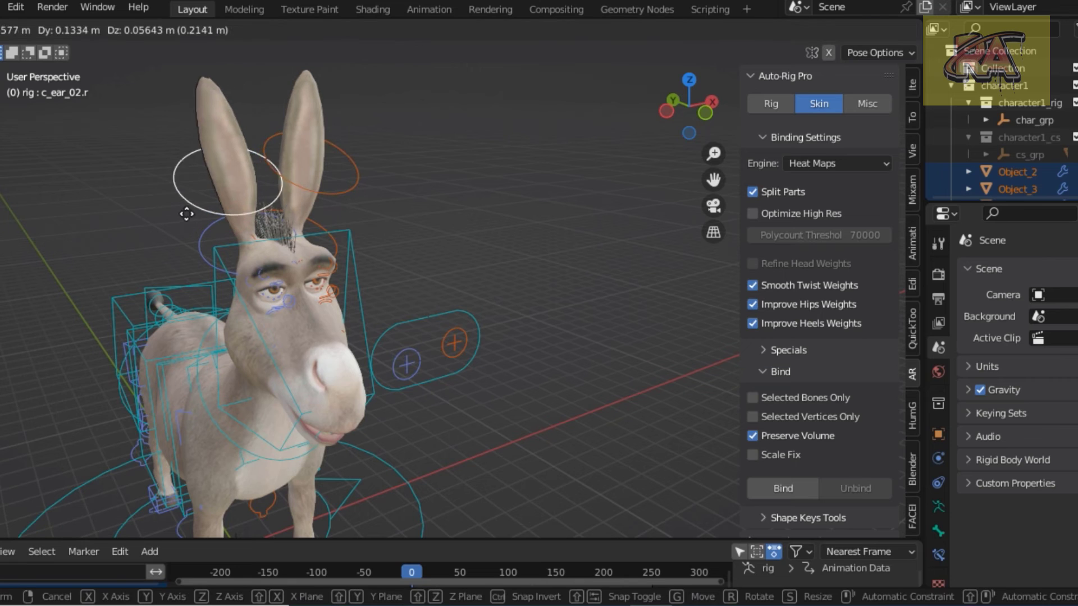
{"action": "left_click", "coordinate": [235, 255]}
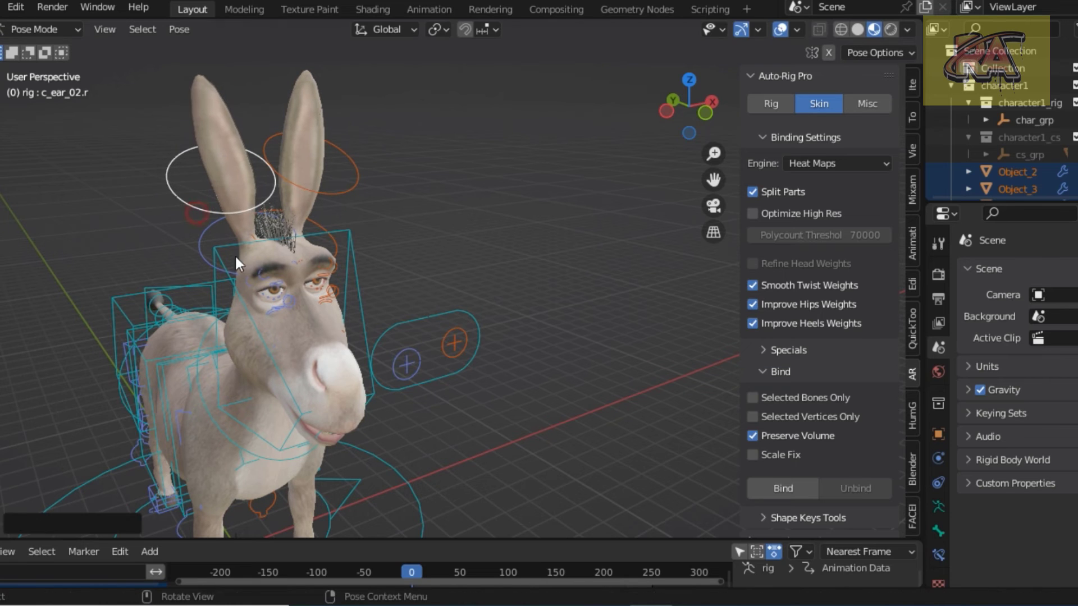
Step: Move the head control to turn Donkey's head
{"action": "left_click", "coordinate": [357, 292]}
{"action": "key", "text": "g"}
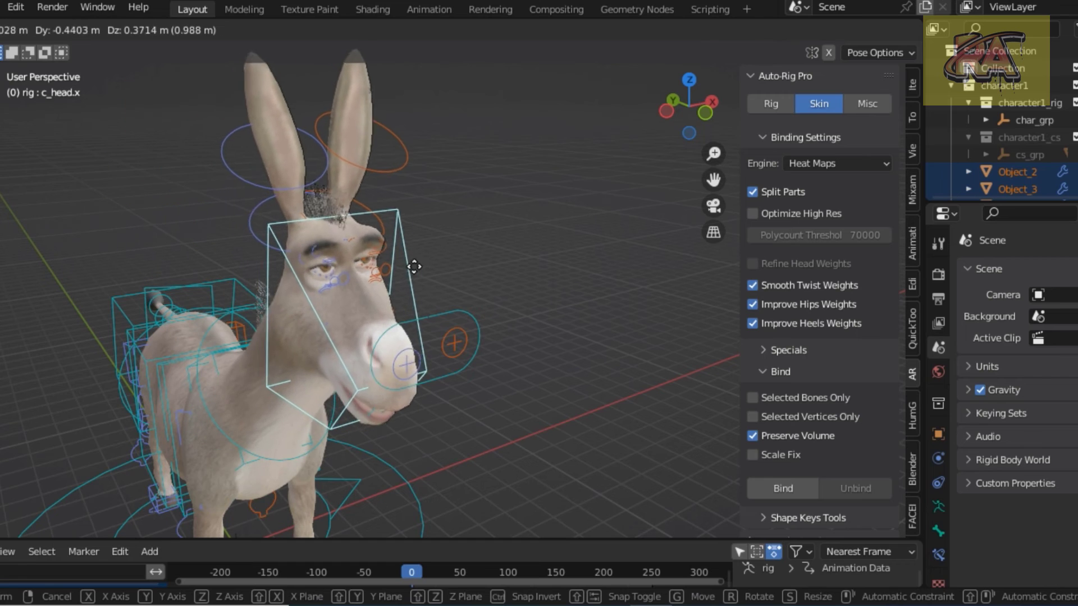
{"action": "left_click", "coordinate": [425, 298]}
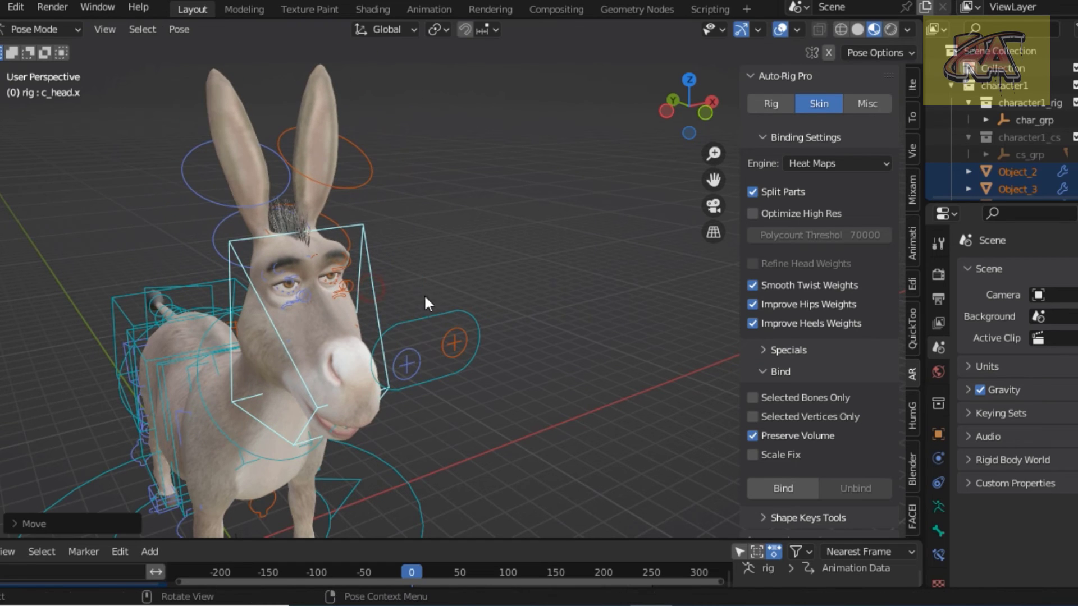
{"action": "left_click_drag", "start_coordinate": [688, 126], "coordinate": [688, 96]}
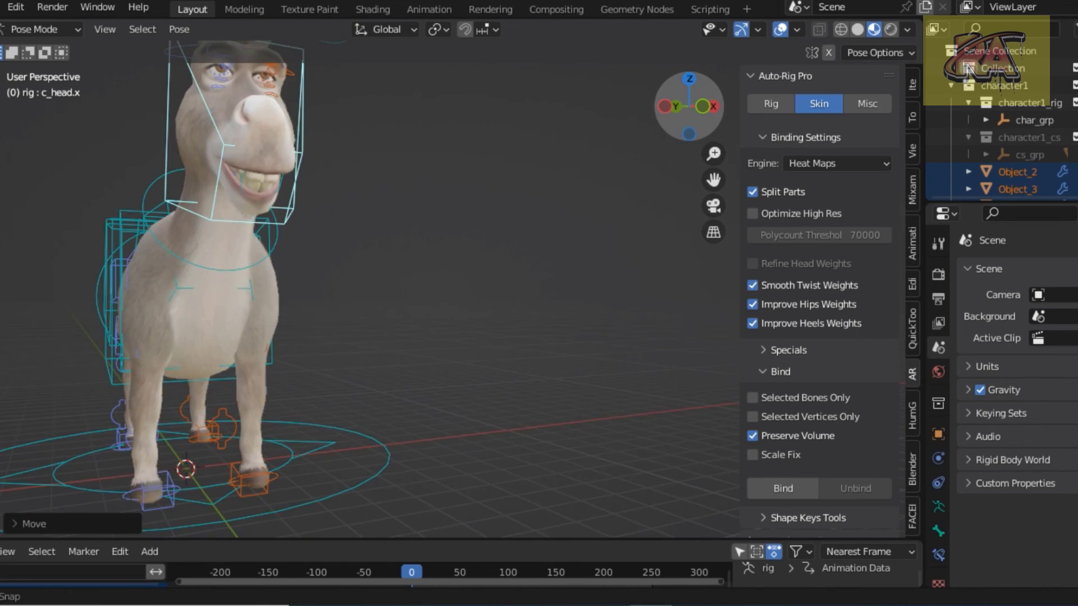
{"action": "scroll", "coordinate": [269, 218], "scroll_direction": "up", "scroll_amount": 3}
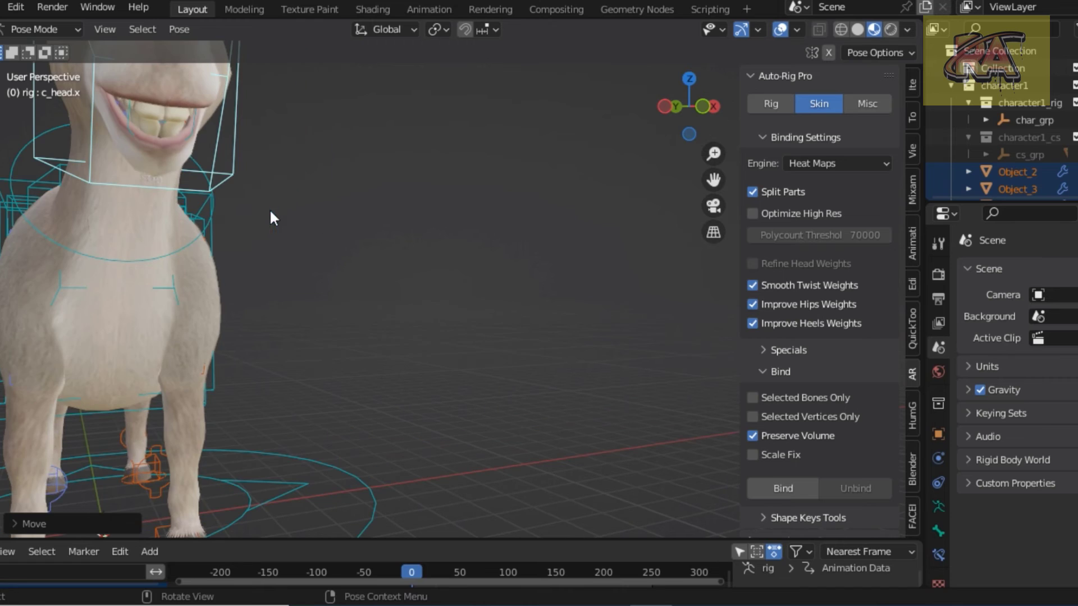
Step: Pull the jaw control down to open Donkey's mouth
{"action": "left_click", "coordinate": [134, 124]}
{"action": "left_click", "coordinate": [126, 124]}
{"action": "key", "text": "g"}
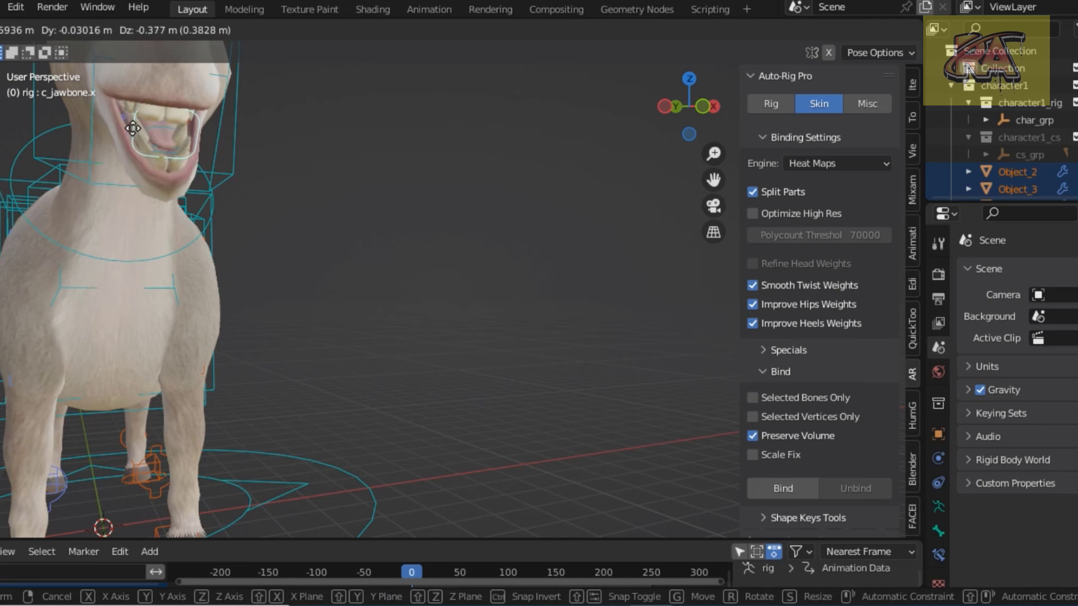
{"action": "left_click", "coordinate": [127, 164]}
{"action": "left_click_drag", "start_coordinate": [704, 178], "coordinate": [717, 181]}
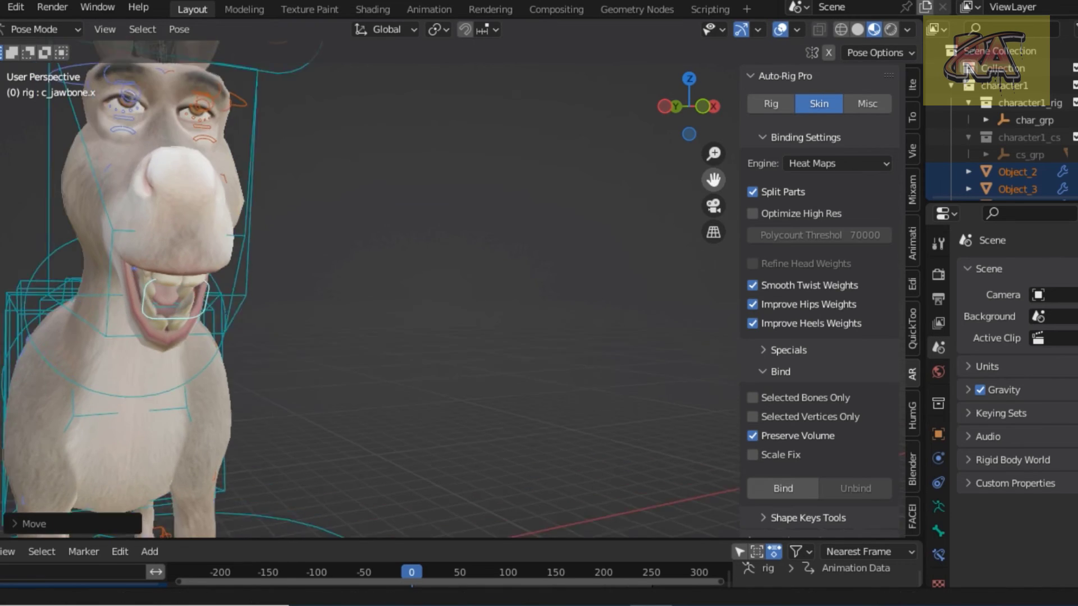
{"action": "mouse_move", "coordinate": [665, 103]}
{"action": "left_mouse_down"}
{"action": "mouse_move", "coordinate": [688, 107]}
{"action": "mouse_move", "coordinate": [671, 118]}
{"action": "left_mouse_up"}
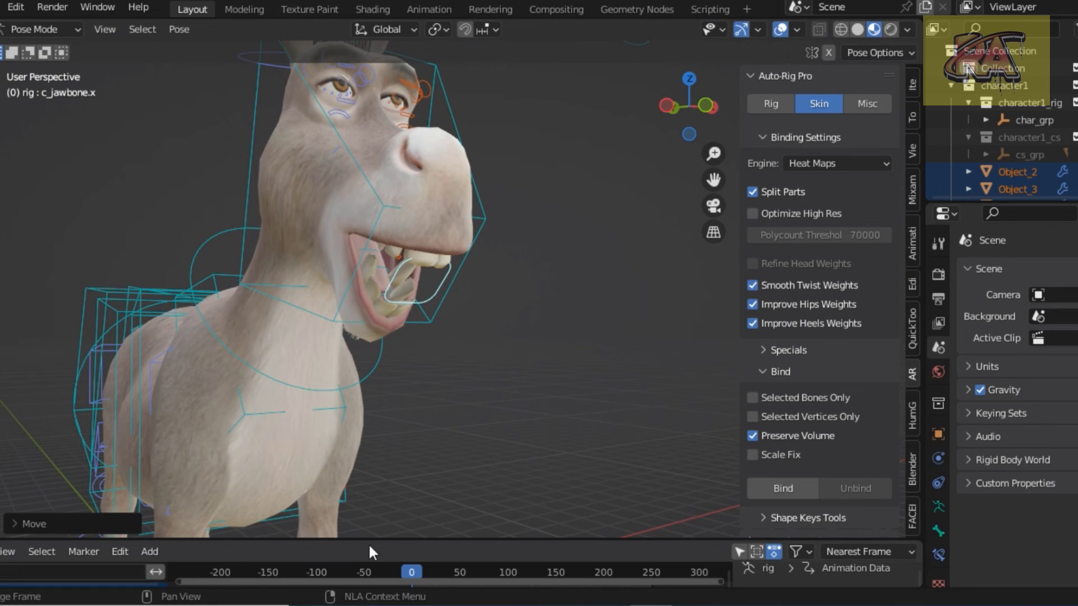
{"action": "left_click", "coordinate": [3, 551]}
{"action": "left_click", "coordinate": [2, 552]}
Step: Show the Timeline and, during playback, close the jaw and move the head
{"action": "left_click", "coordinate": [175, 397]}
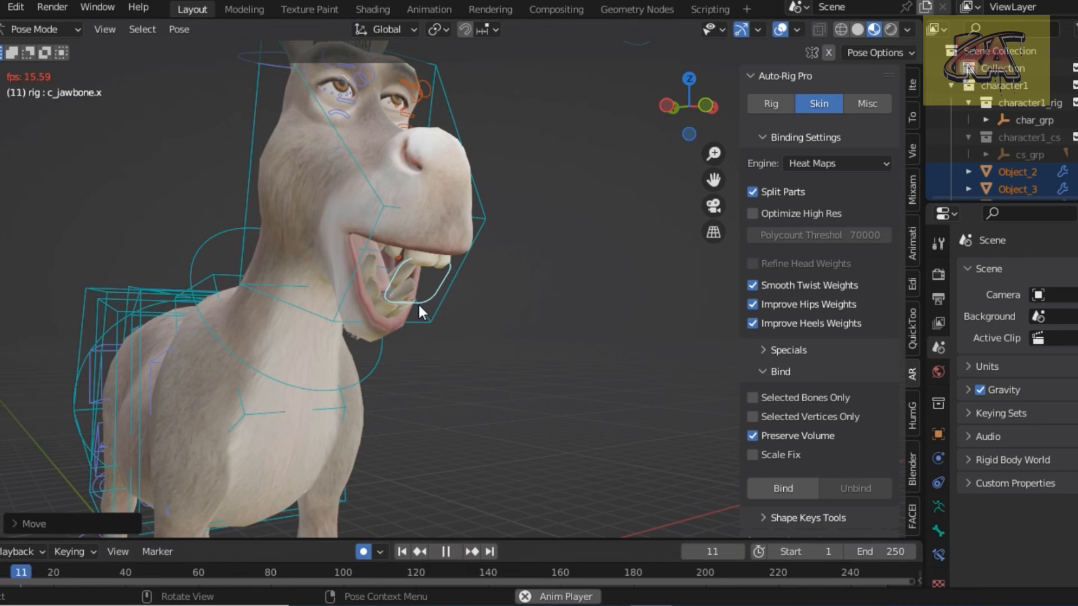
{"action": "key", "text": "g"}
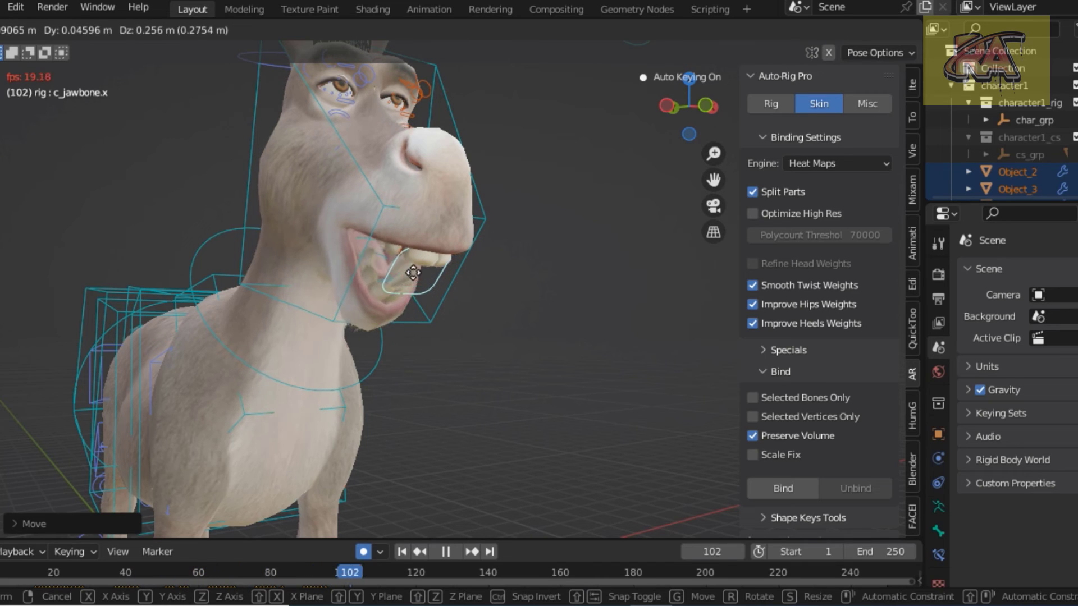
{"action": "left_click", "coordinate": [398, 270]}
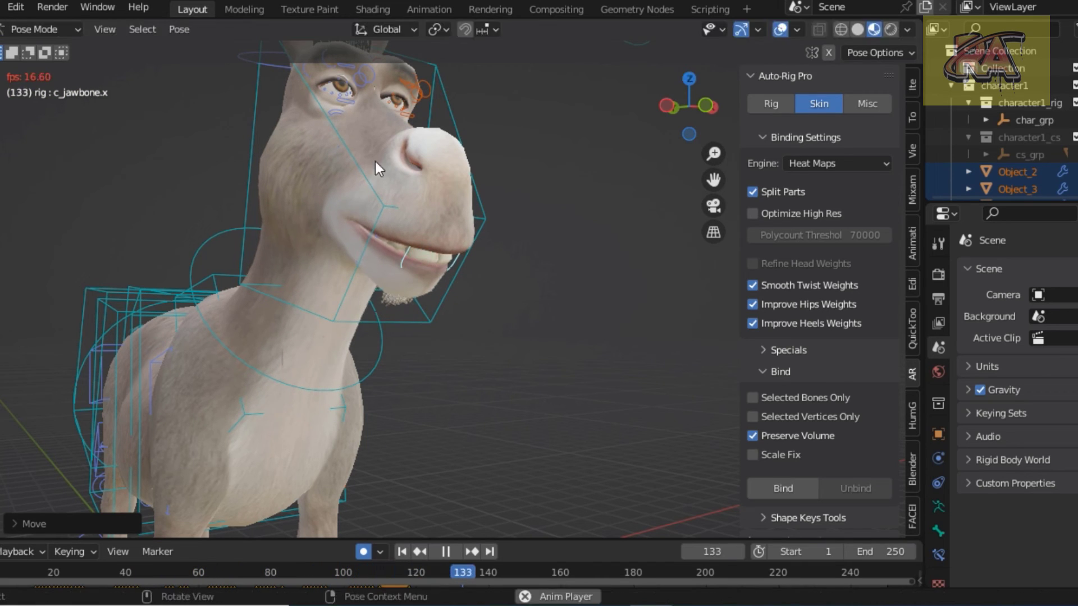
{"action": "left_click", "coordinate": [384, 203]}
{"action": "key", "text": "g"}
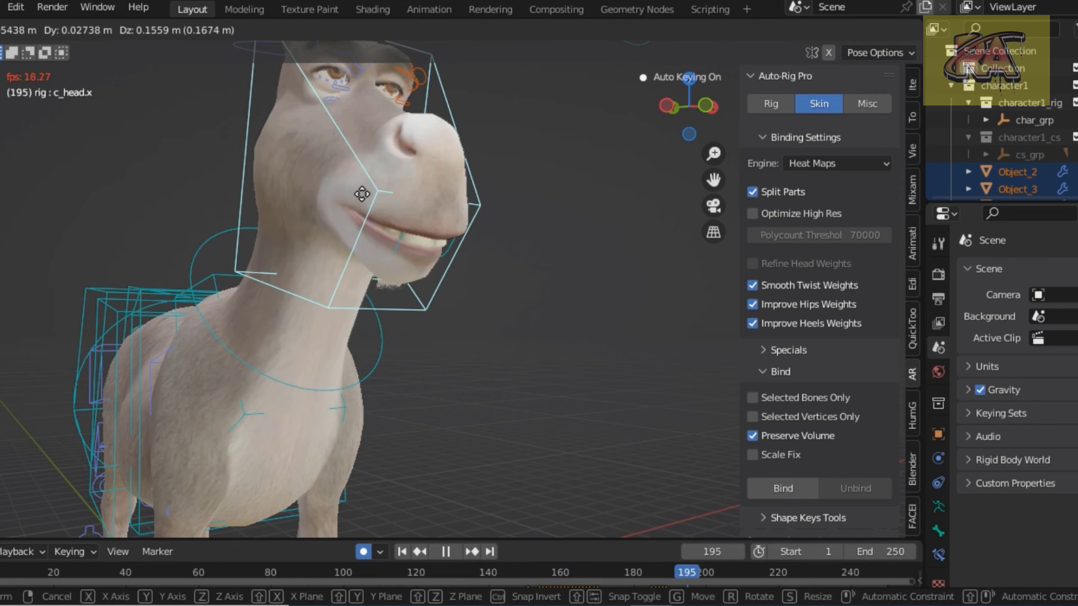
{"action": "left_click", "coordinate": [364, 196]}
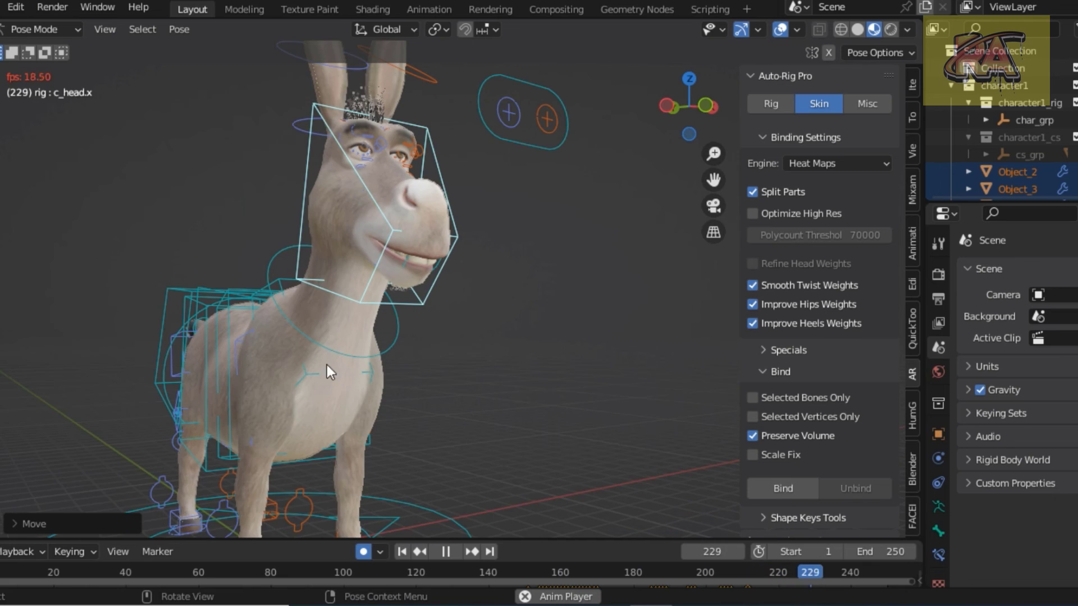
Step: Bend the neck control during playback, then stop the animation at frame 85
{"action": "left_click", "coordinate": [344, 354]}
{"action": "key", "text": "g"}
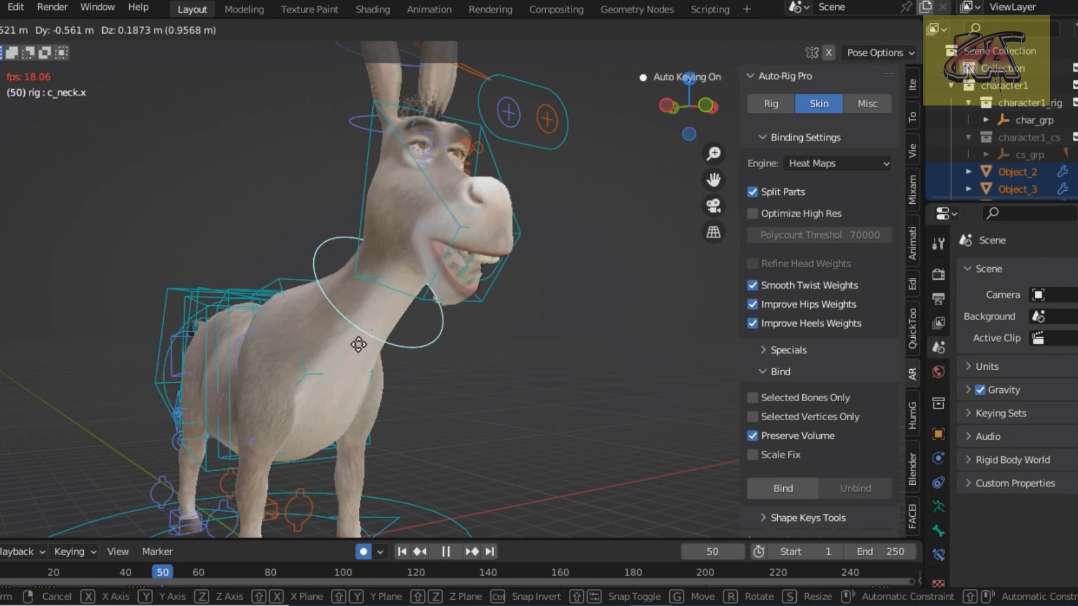
{"action": "left_click", "coordinate": [352, 345]}
{"action": "key", "text": "space"}
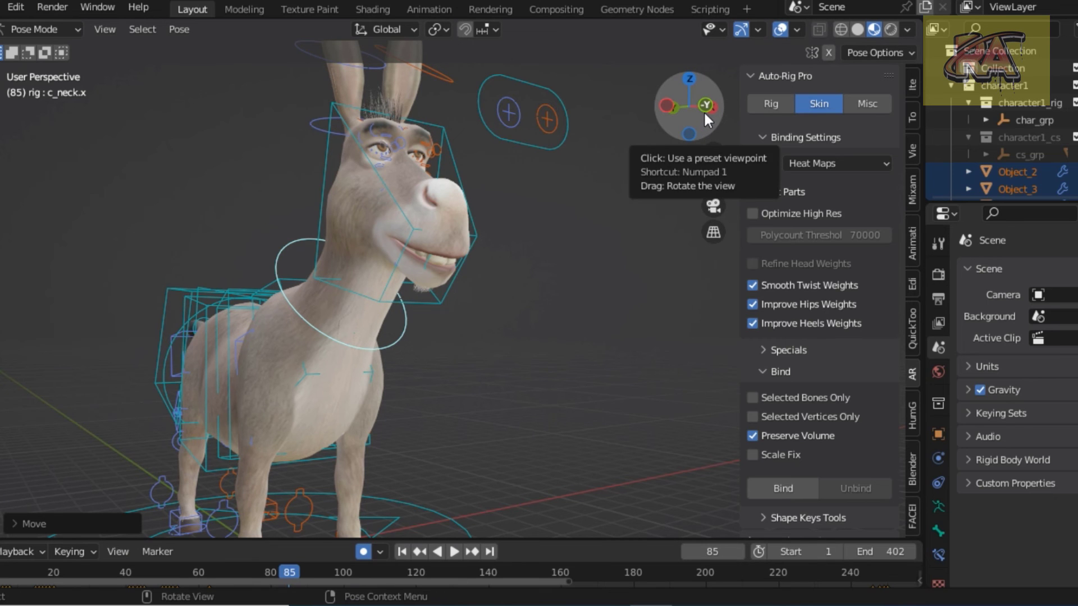
Step: Orbit to the donkey's side profile and hide the screen recorder window
{"action": "mouse_move", "coordinate": [703, 110]}
{"action": "left_mouse_down"}
{"action": "mouse_move", "coordinate": [646, 113]}
{"action": "mouse_move", "coordinate": [709, 136]}
{"action": "left_mouse_up"}
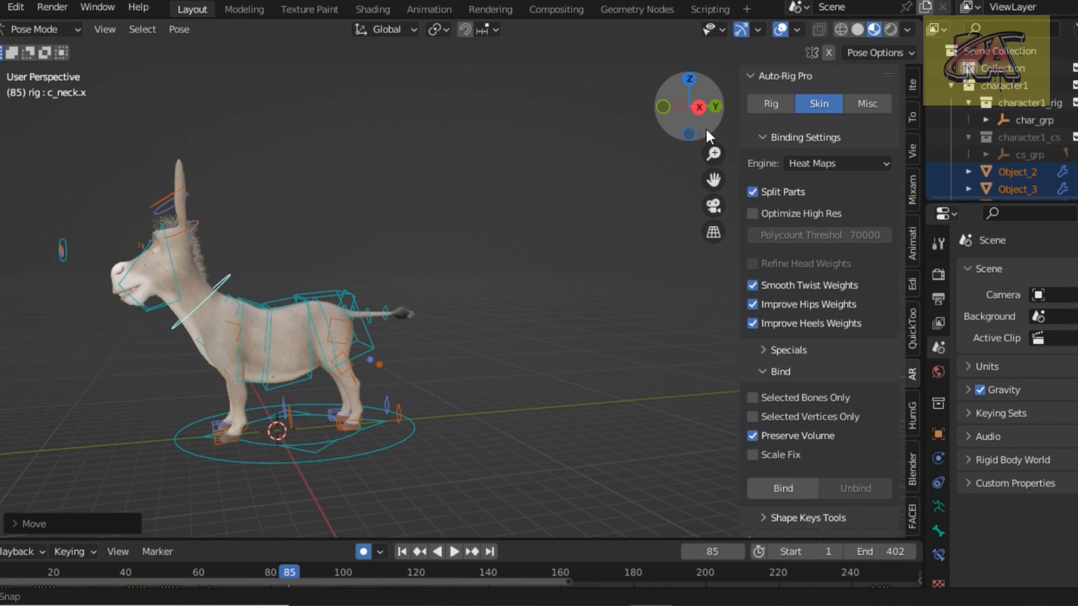
{"action": "left_click_drag", "start_coordinate": [715, 178], "coordinate": [724, 180]}
{"action": "scroll", "coordinate": [425, 328], "scroll_direction": "up", "scroll_amount": 3}
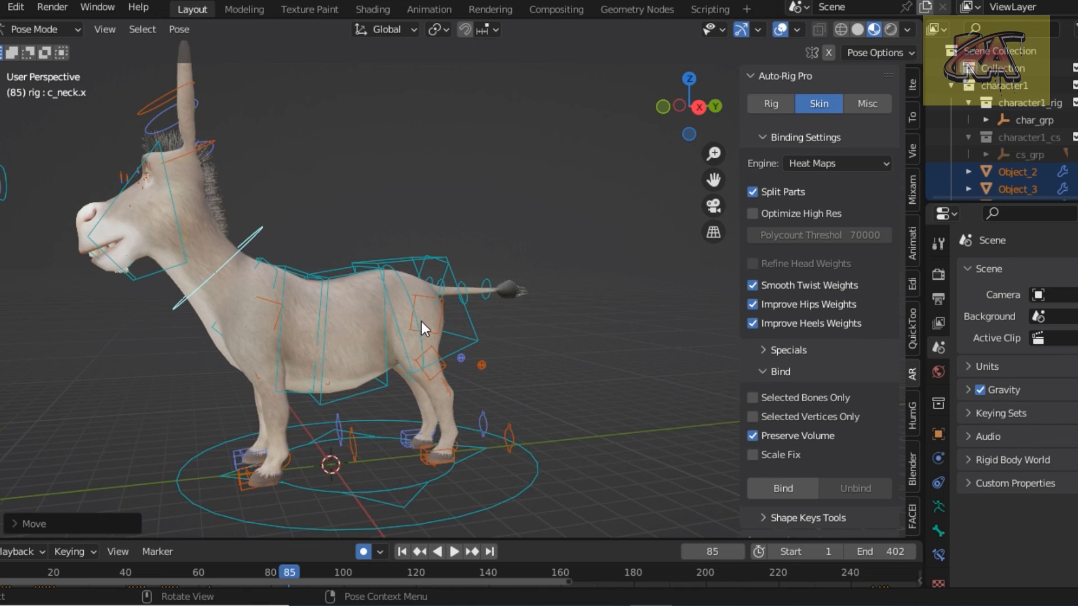
{"action": "key", "text": "ctrl+shift+Escape"}
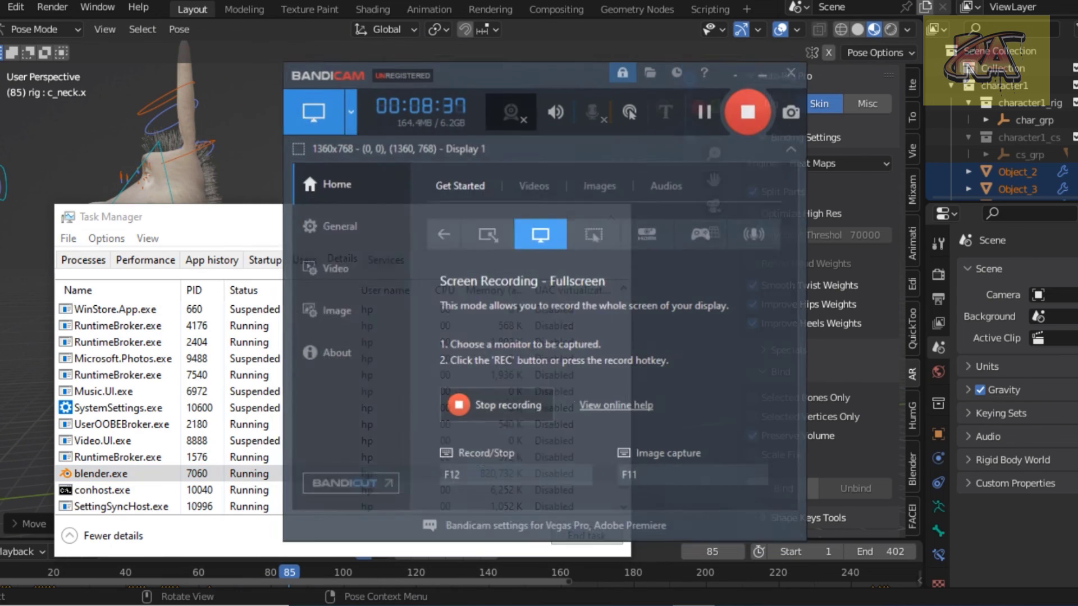
{"action": "left_click", "coordinate": [761, 58]}
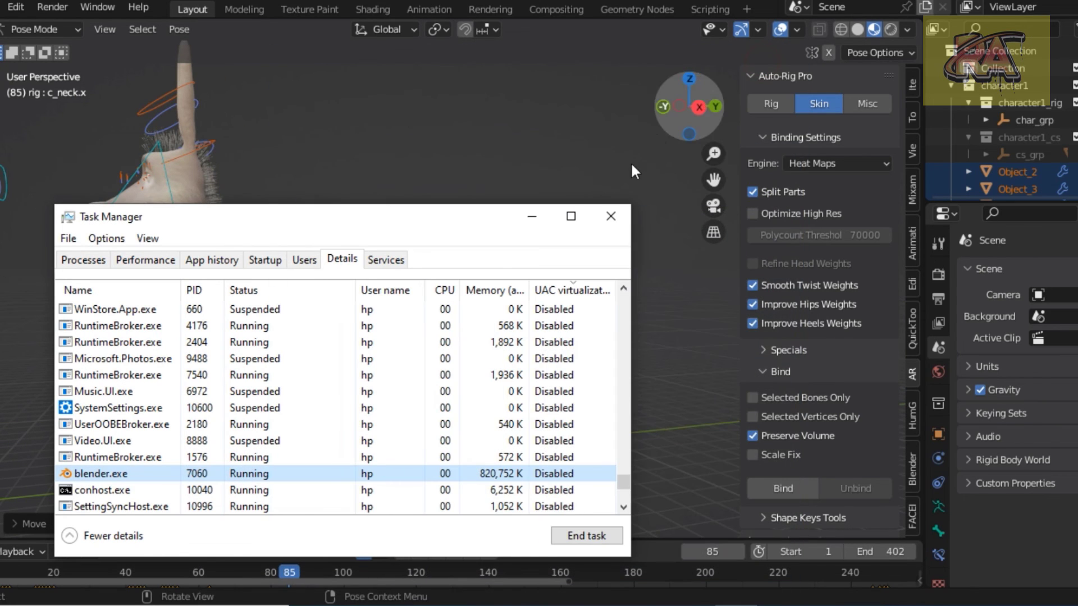
{"action": "left_click", "coordinate": [551, 216]}
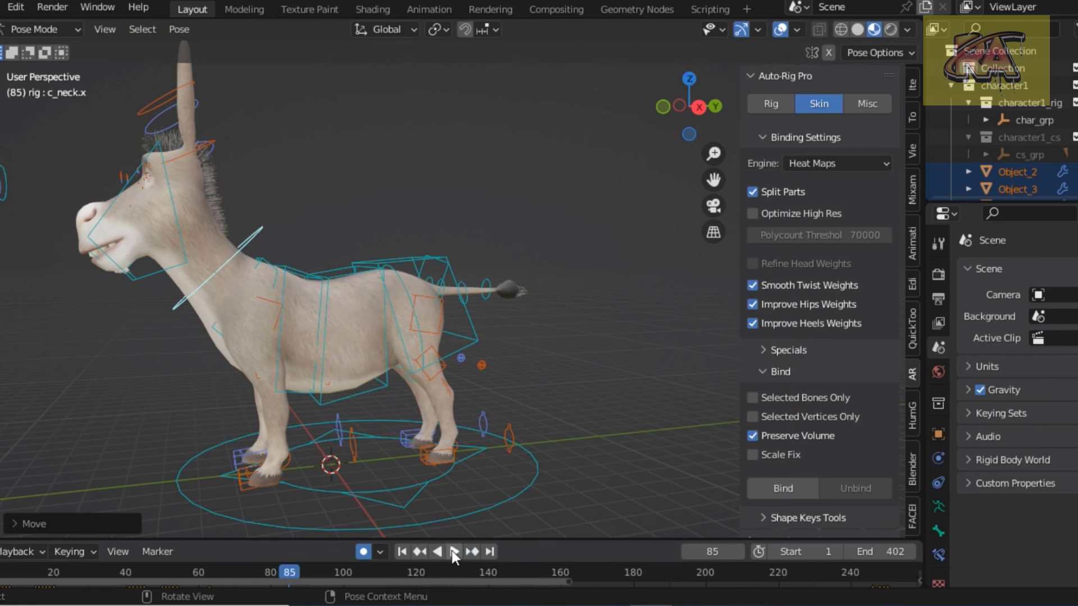
Step: Move the c_spine_02, c_spine_01 and c_root_master controllers during playback to test body deformation
{"action": "left_click", "coordinate": [281, 335]}
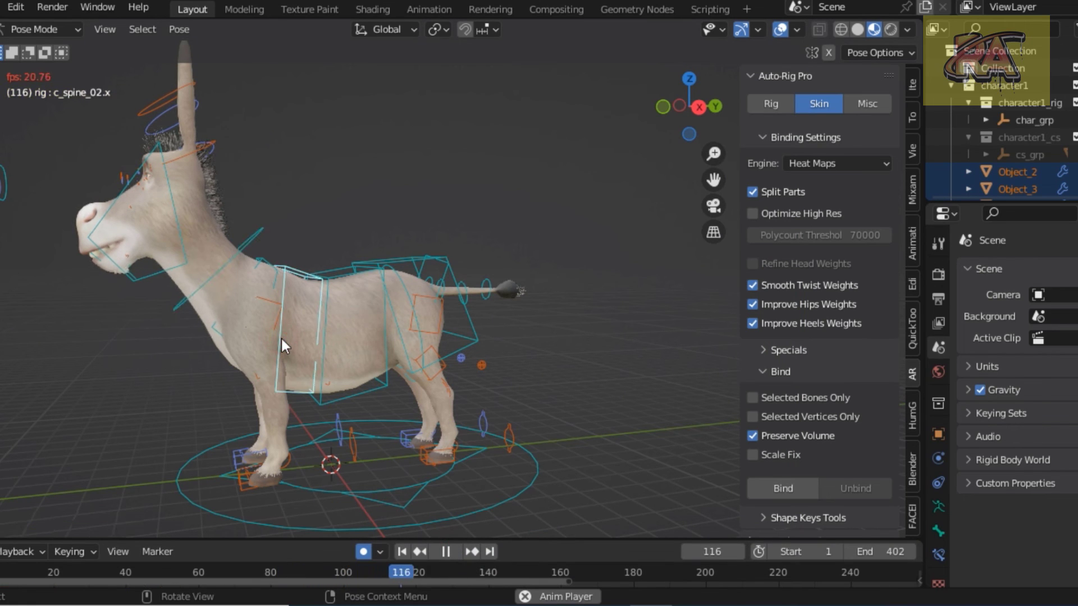
{"action": "key", "text": "g"}
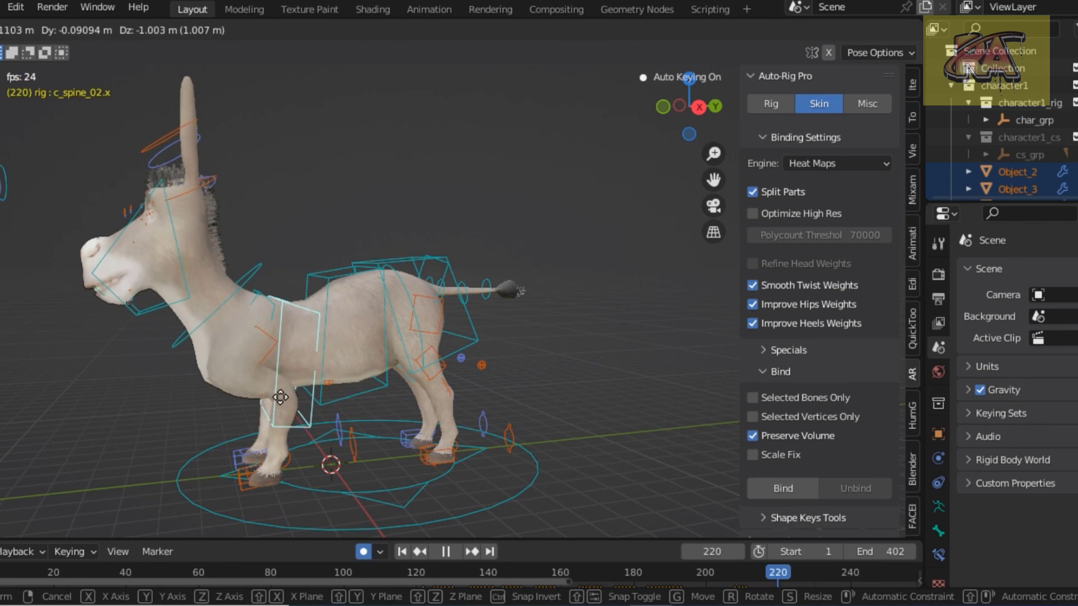
{"action": "left_click", "coordinate": [281, 343]}
{"action": "left_click", "coordinate": [343, 285]}
{"action": "key", "text": "g"}
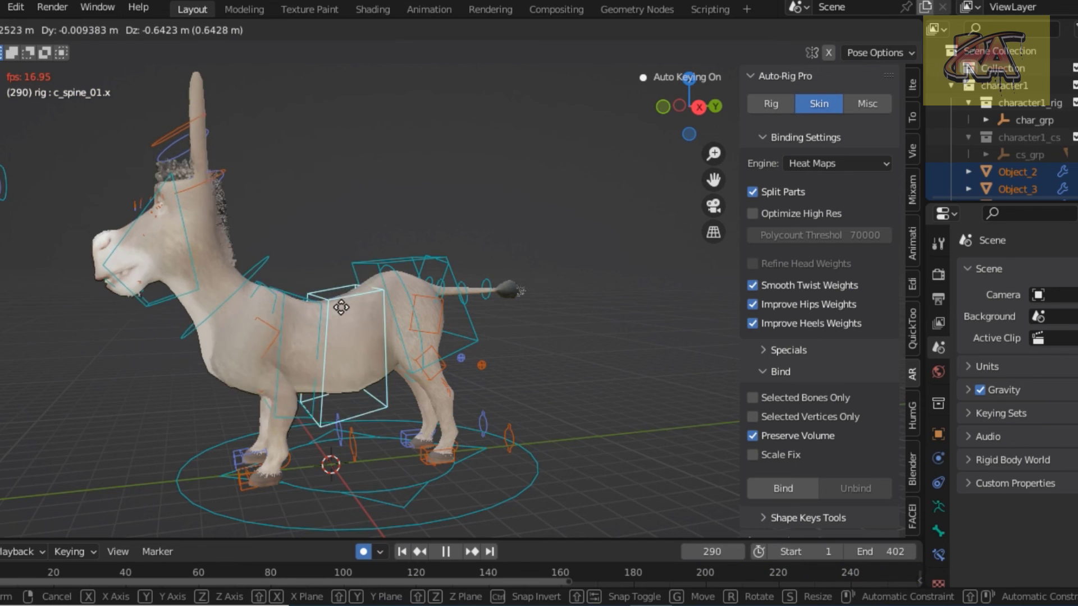
{"action": "left_click", "coordinate": [337, 275]}
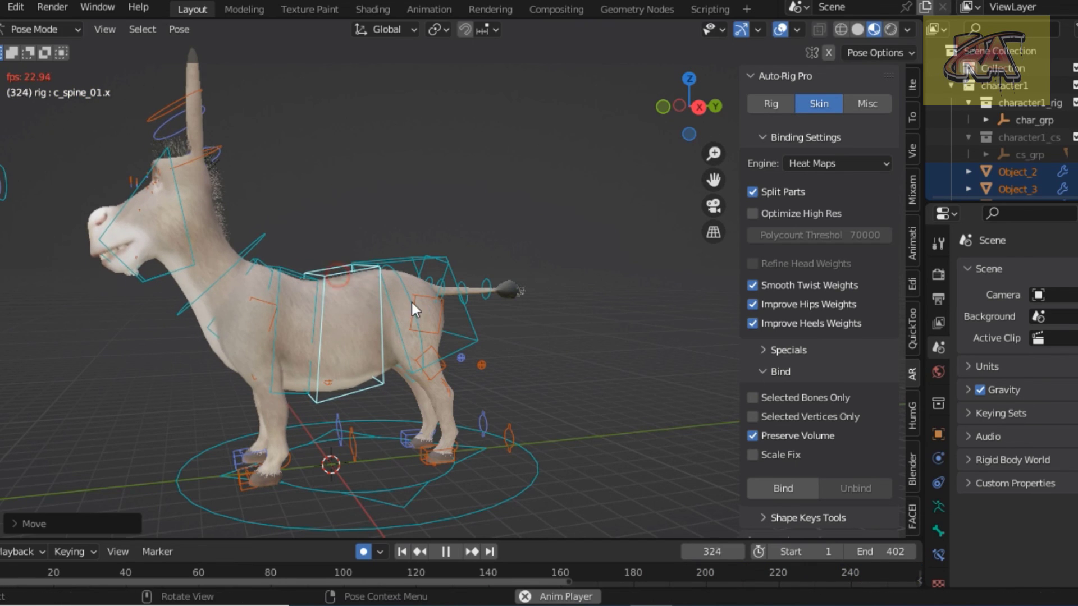
{"action": "left_click", "coordinate": [472, 342]}
{"action": "key", "text": "g"}
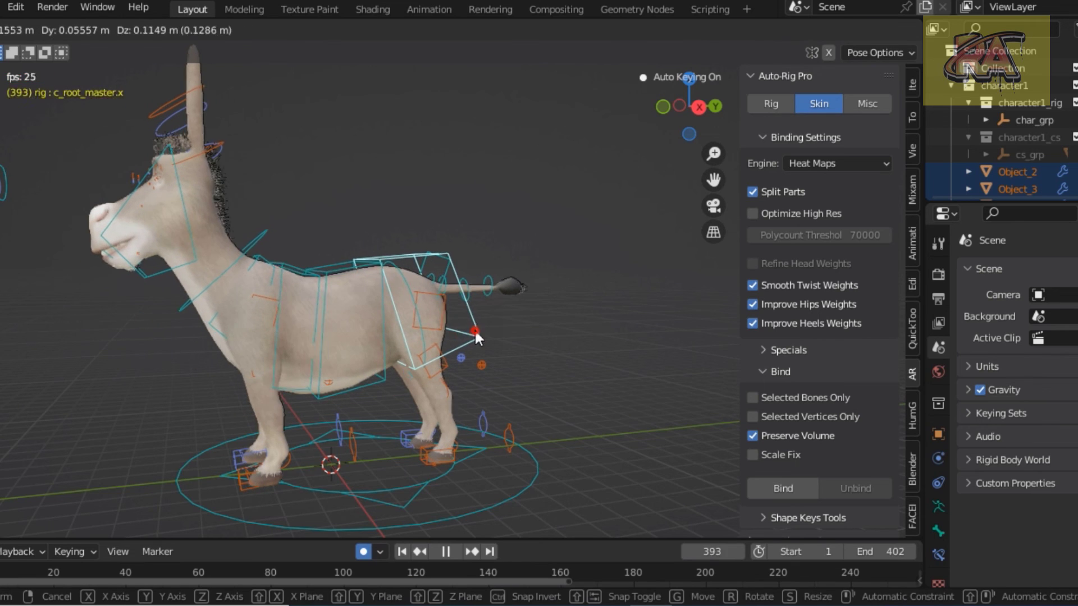
{"action": "left_click", "coordinate": [477, 329]}
Step: Rotate the c_tail_02 tail controller and move the left hind toes and foot IK controls
{"action": "left_click_drag", "start_coordinate": [696, 112], "coordinate": [697, 118]}
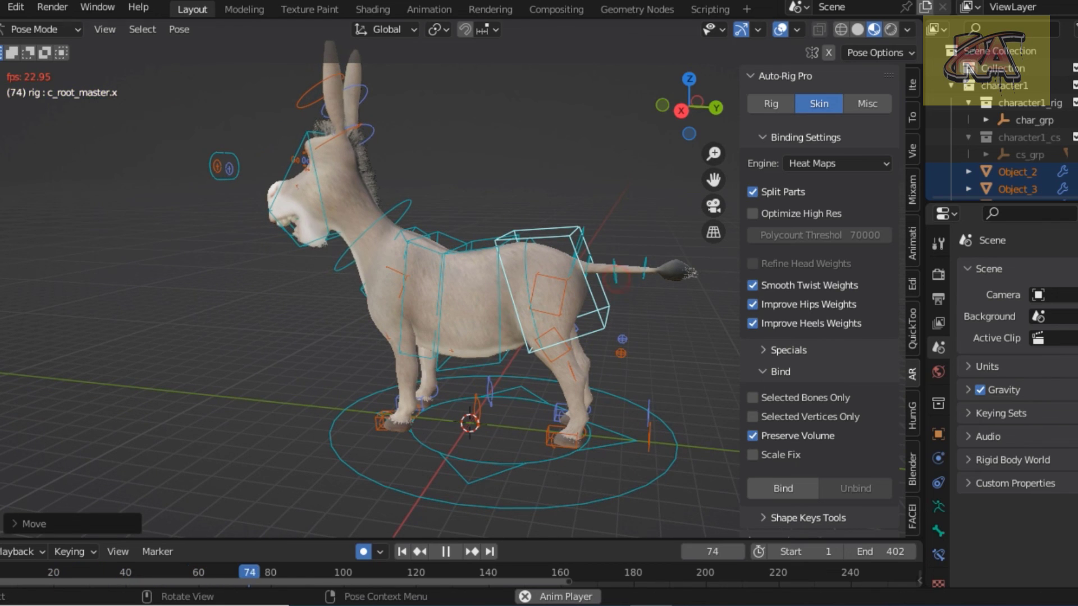
{"action": "left_click", "coordinate": [617, 275]}
{"action": "key", "text": "r"}
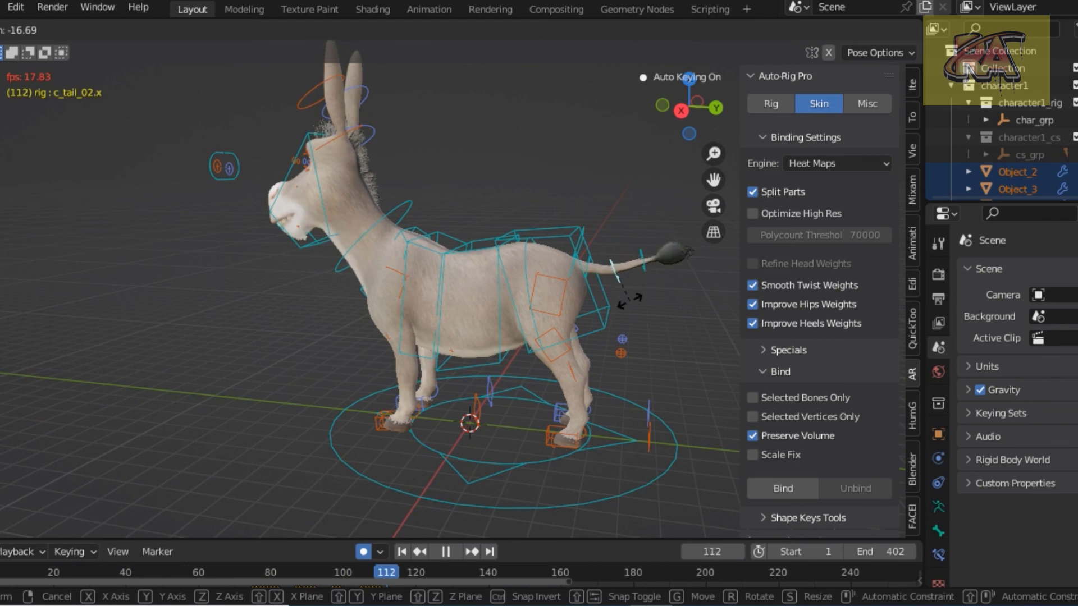
{"action": "left_click", "coordinate": [633, 270]}
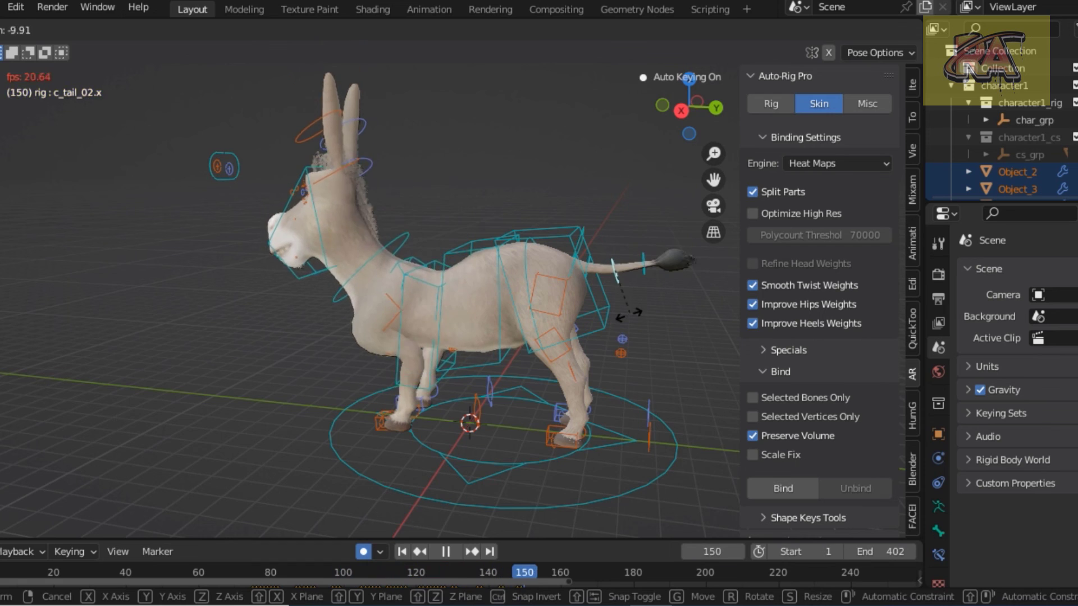
{"action": "left_click", "coordinate": [560, 433]}
{"action": "key", "text": "g"}
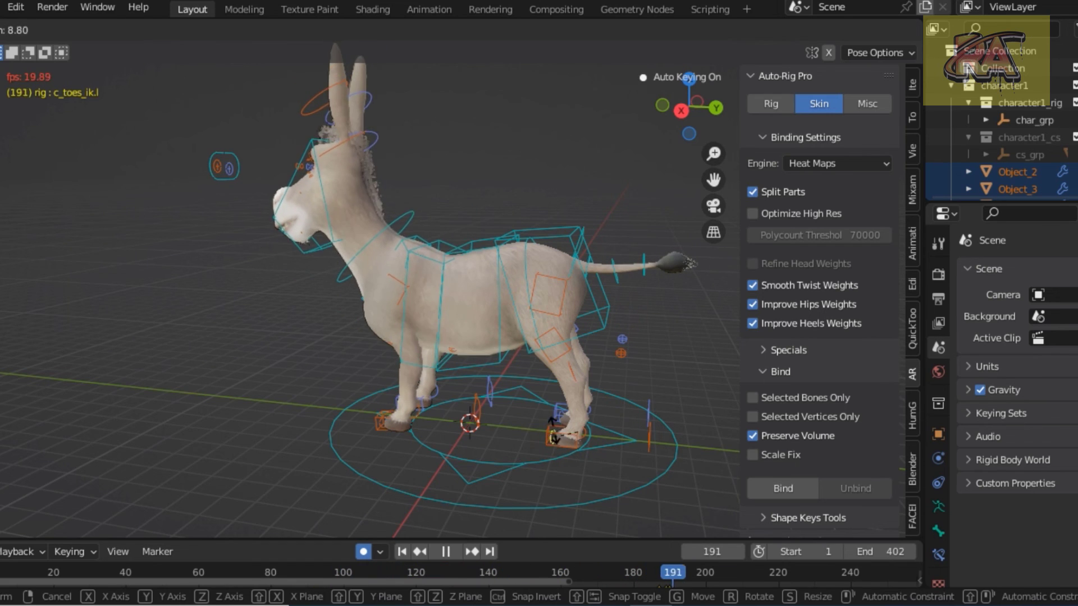
{"action": "left_click", "coordinate": [552, 444]}
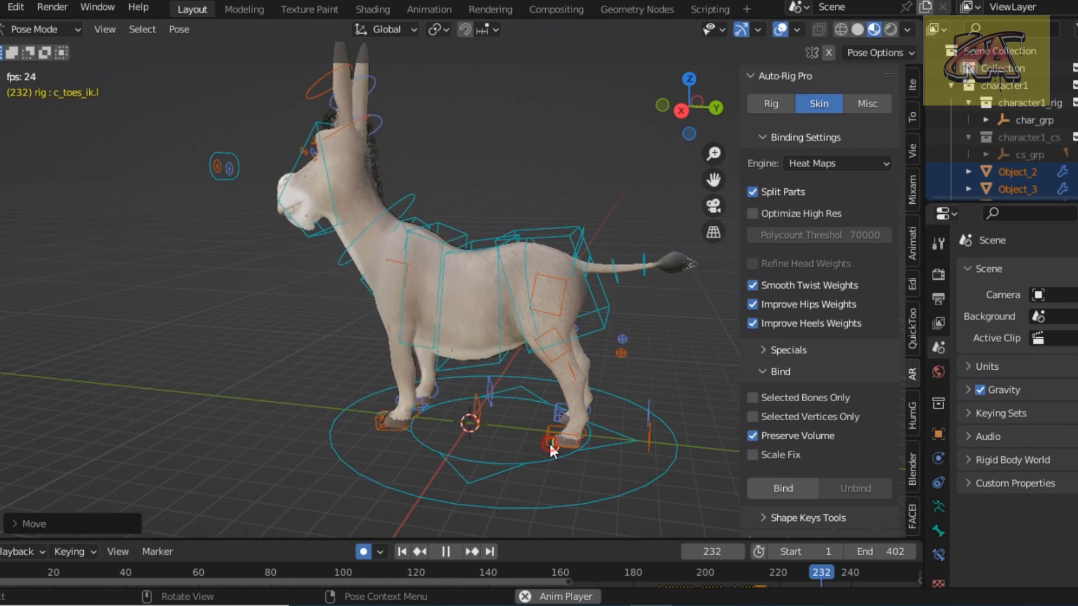
{"action": "left_click", "coordinate": [556, 439]}
{"action": "key", "text": "g"}
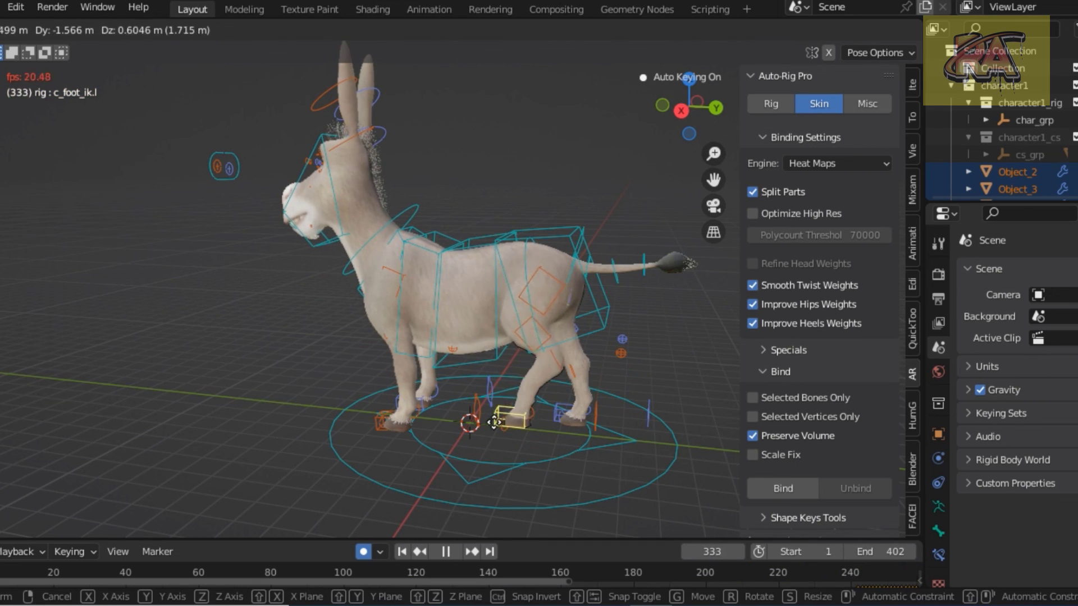
Step: Finish placing the left hind foot and move the right foot IK controller c_foot_ik.r
{"action": "left_click", "coordinate": [494, 422]}
{"action": "left_click", "coordinate": [561, 404]}
{"action": "key", "text": "g"}
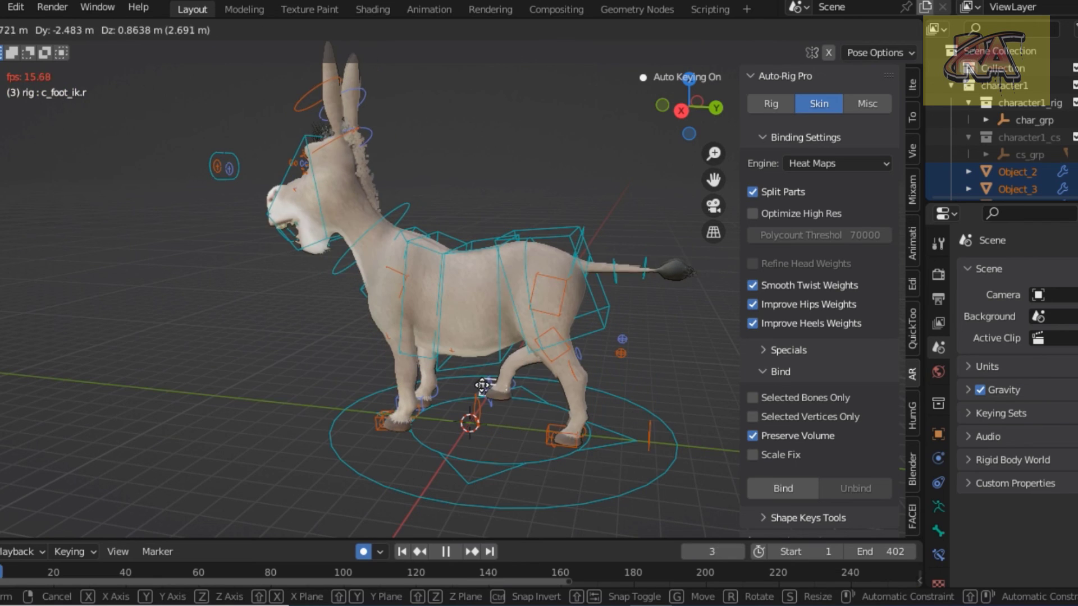
{"action": "left_click", "coordinate": [486, 388]}
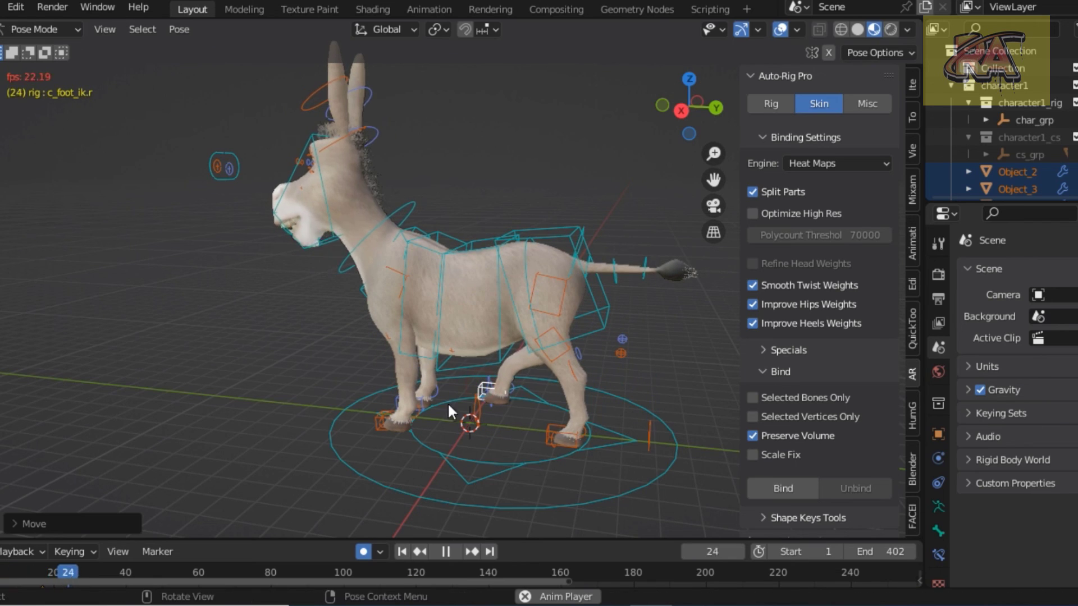
Step: Rotate the left front toes and reposition both front foot IK controllers
{"action": "left_click", "coordinate": [379, 422]}
{"action": "key", "text": "r"}
{"action": "left_click", "coordinate": [379, 427]}
{"action": "key", "text": "g"}
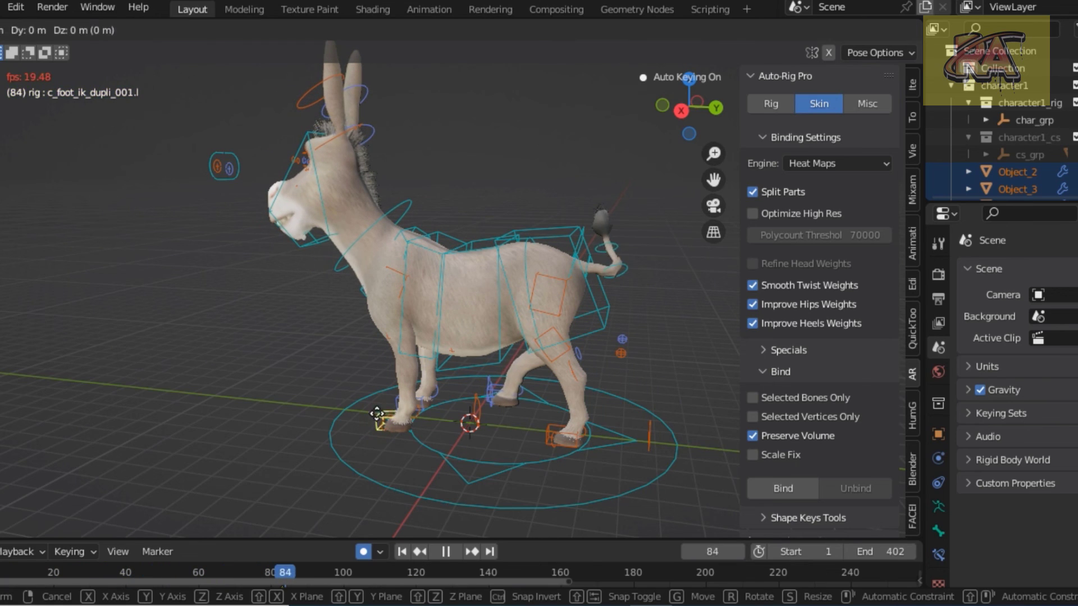
{"action": "left_click", "coordinate": [320, 394]}
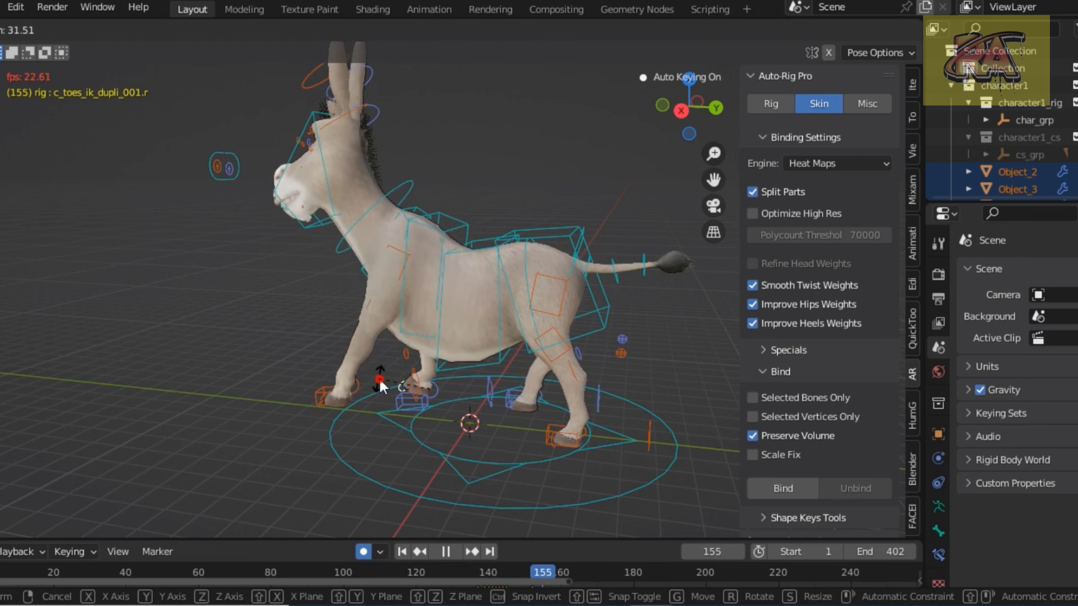
{"action": "left_click", "coordinate": [402, 408]}
{"action": "key", "text": "g"}
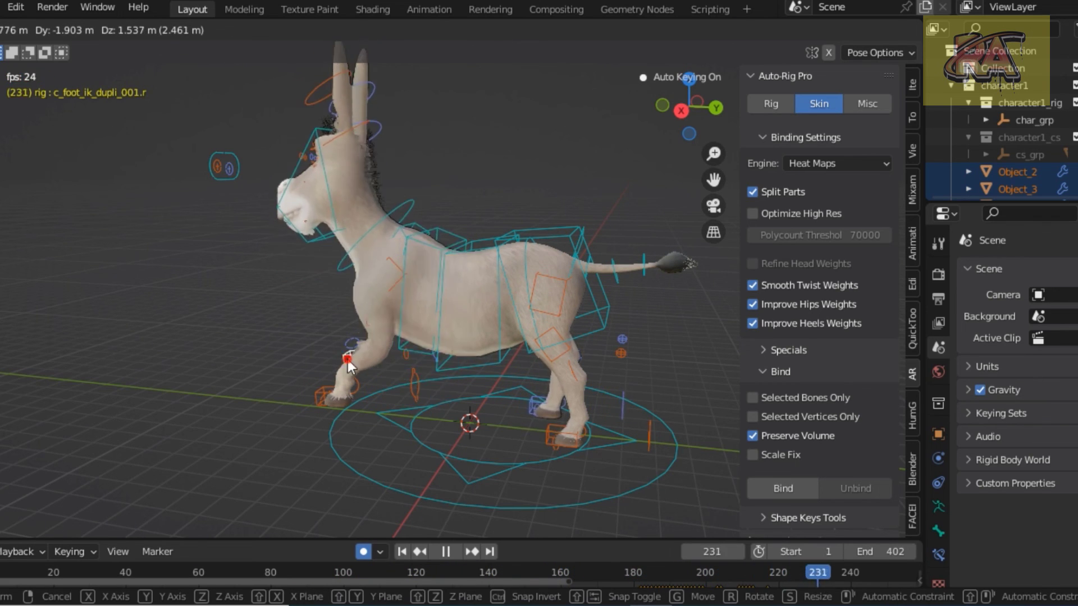
{"action": "left_click", "coordinate": [357, 390]}
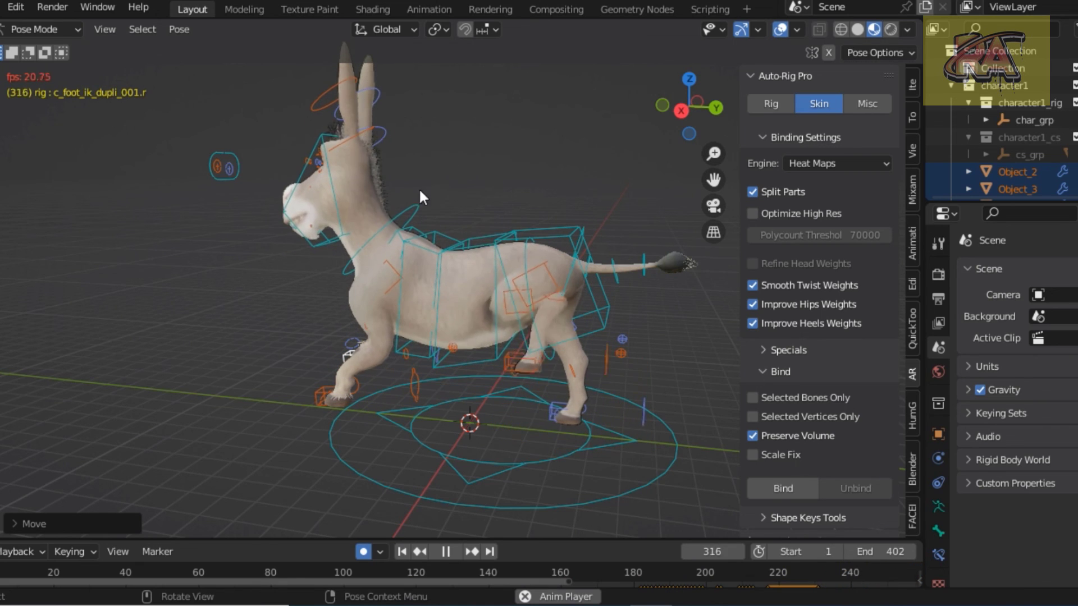
Step: Move the c_ear_02.l and c_ear_02.r ear controls, then start rotating c_head.x
{"action": "left_click", "coordinate": [325, 92]}
{"action": "key", "text": "g"}
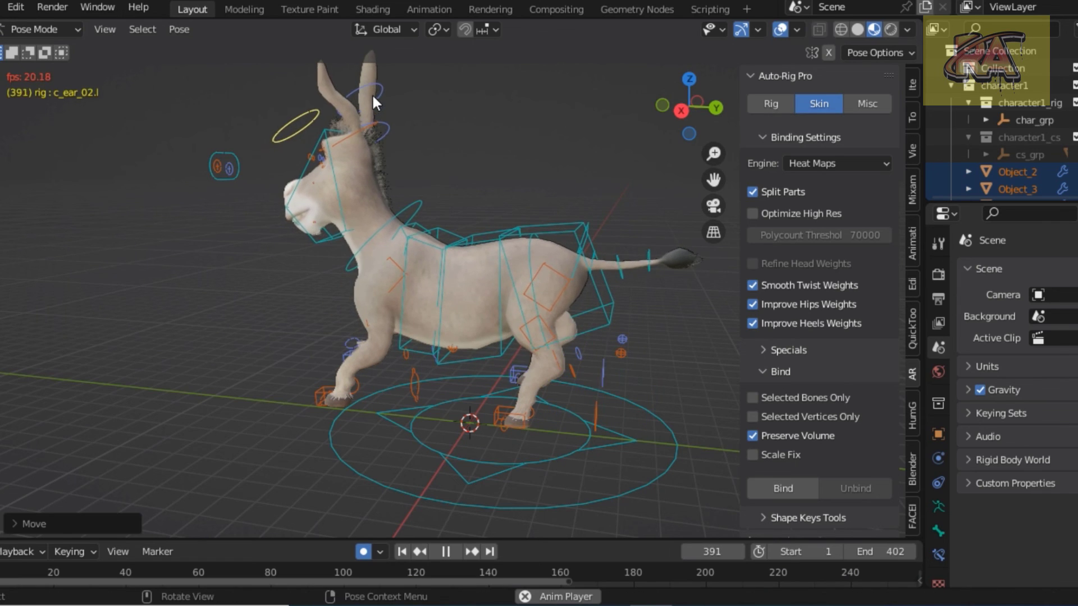
{"action": "left_click", "coordinate": [344, 94]}
{"action": "key", "text": "g"}
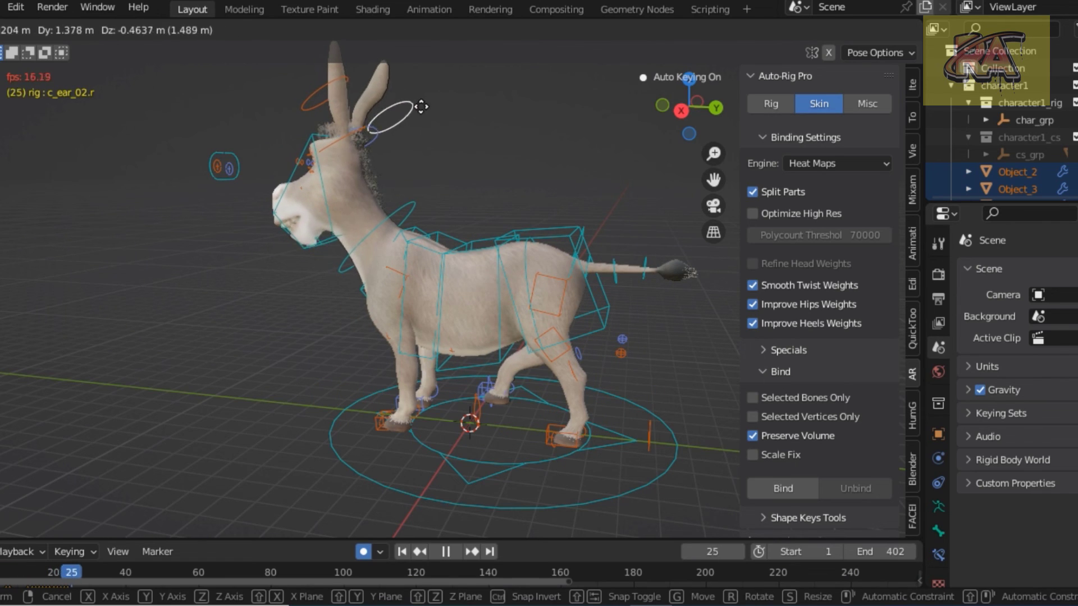
{"action": "left_click", "coordinate": [418, 95]}
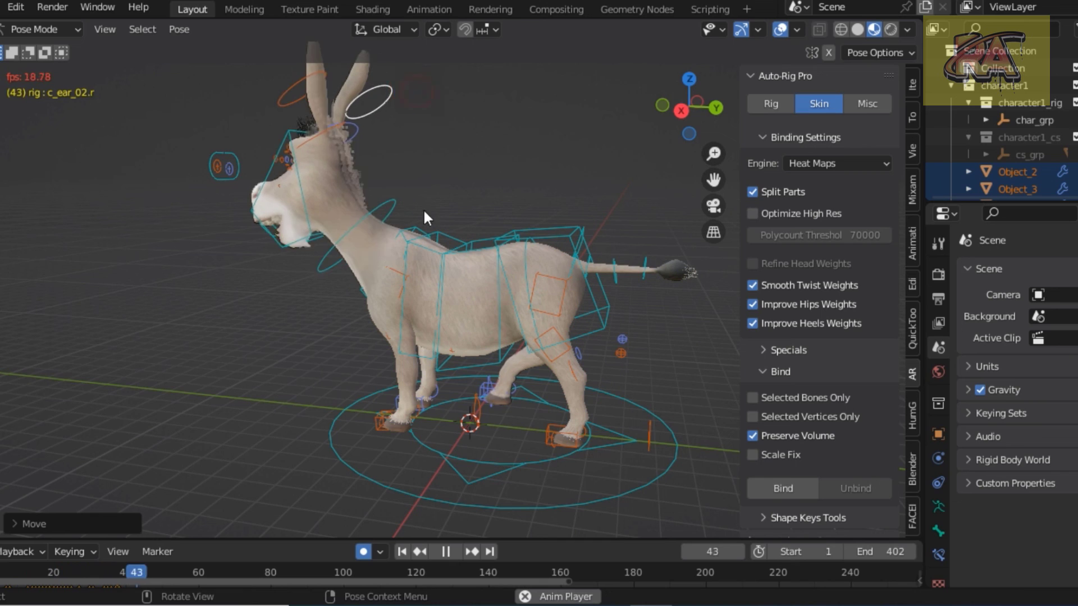
{"action": "left_click", "coordinate": [313, 236]}
{"action": "key", "text": "r"}
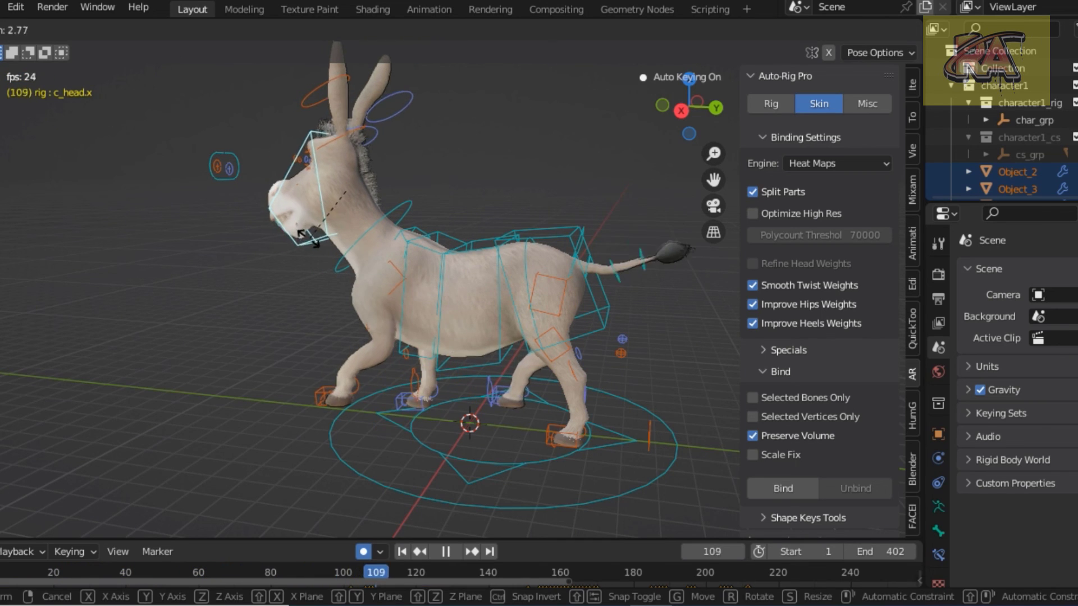